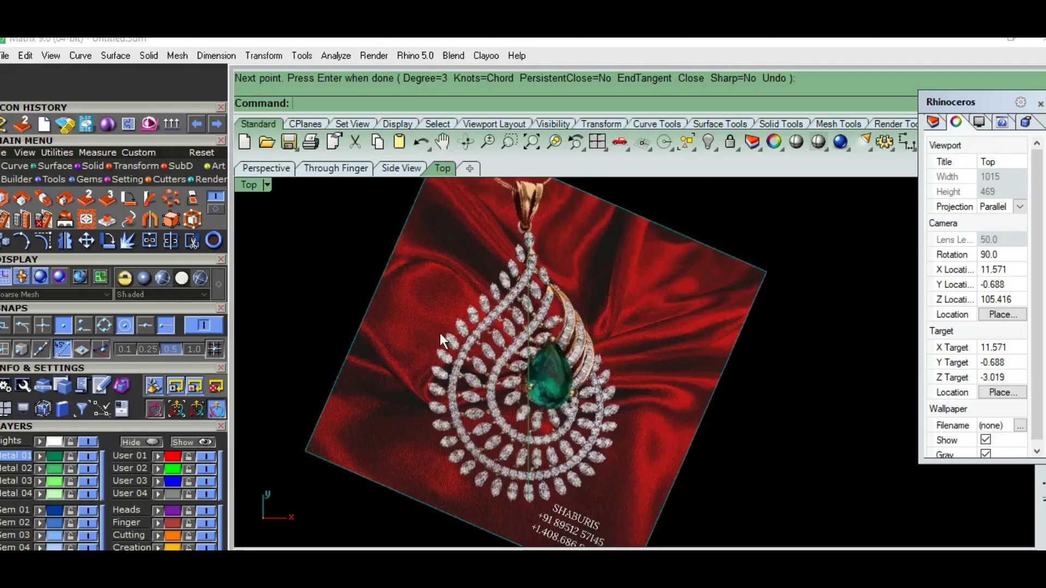
Start an interpolated curve at the bail and place points down the band's left side
scroll(508, 360, down, 2)
scroll(307, 254, up, 4)
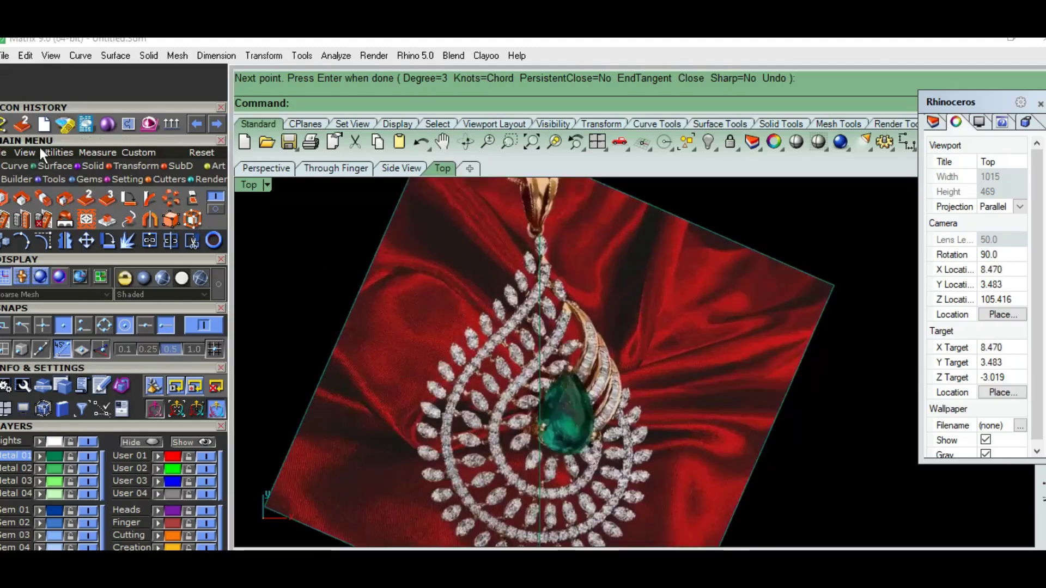
click(12, 125)
scroll(562, 347, up, 3)
scroll(518, 308, up, 2)
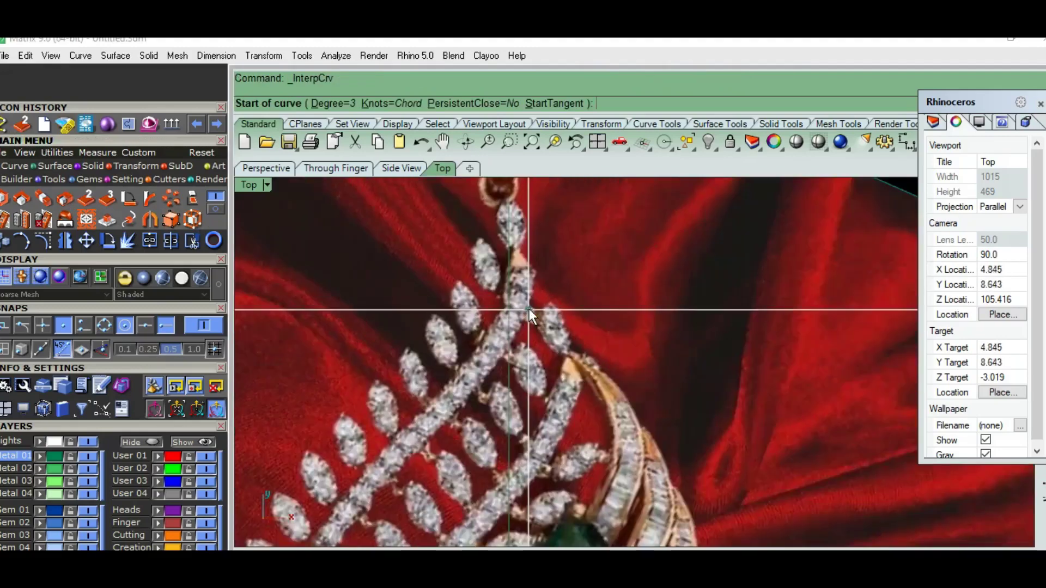
click(516, 270)
scroll(498, 337, up, 1)
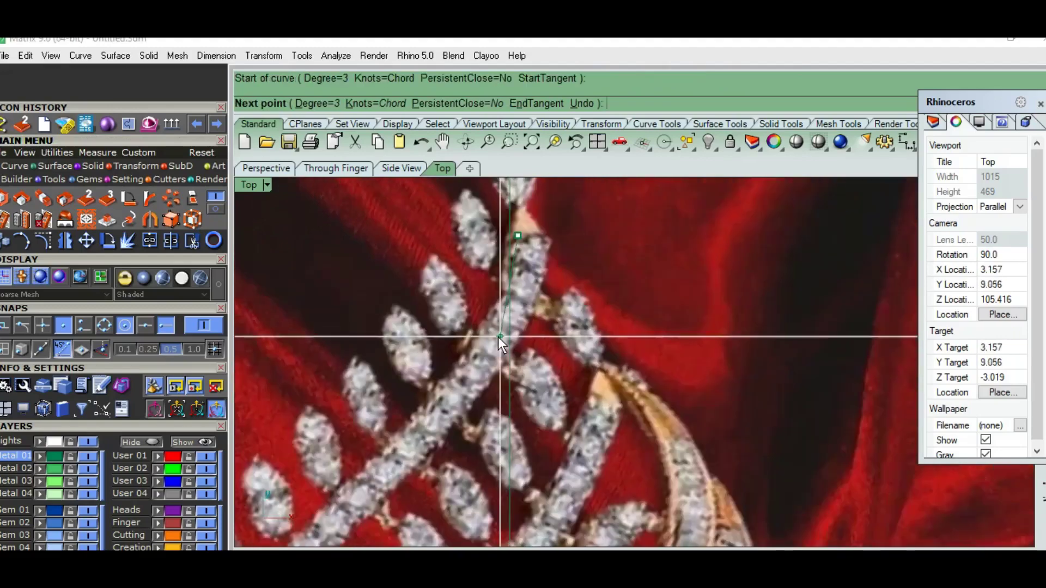
click(490, 323)
click(409, 416)
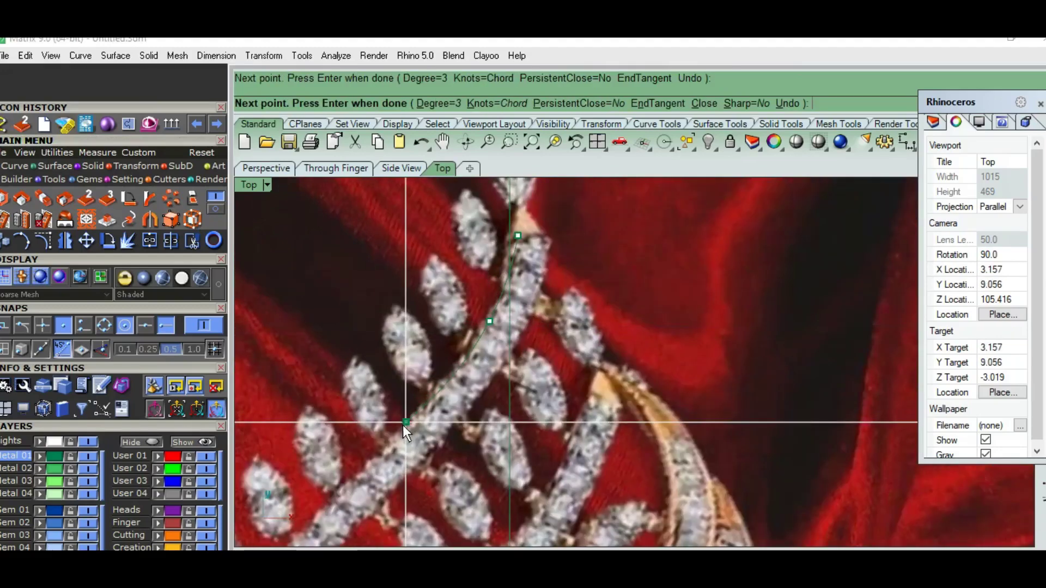
scroll(414, 414, down, 2)
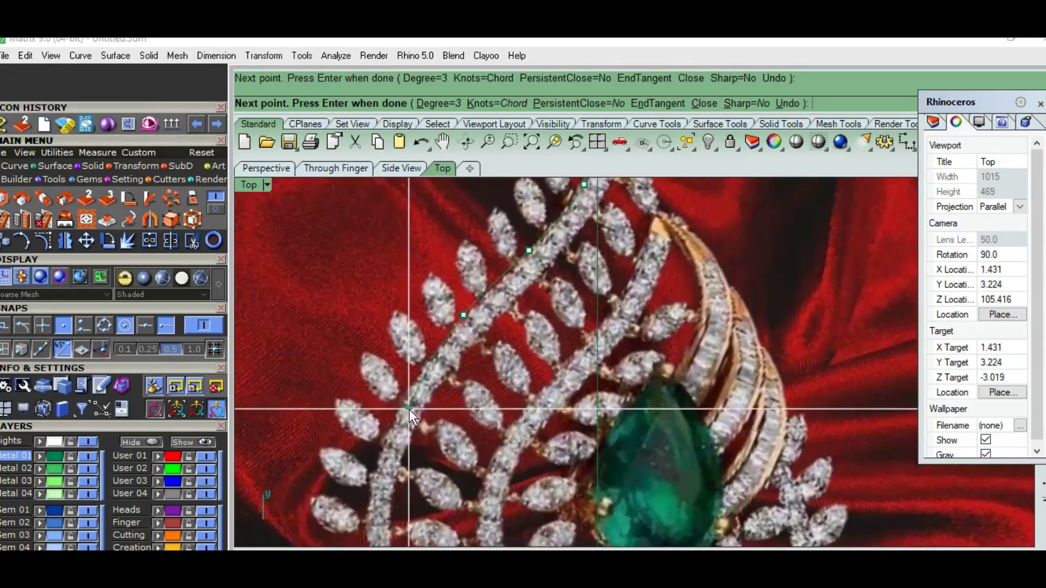
click(406, 412)
right_drag(400, 423, 418, 306)
click(388, 388)
Continue the curve around the band's bottom and up the right side to the green gem
scroll(389, 388, down, 1)
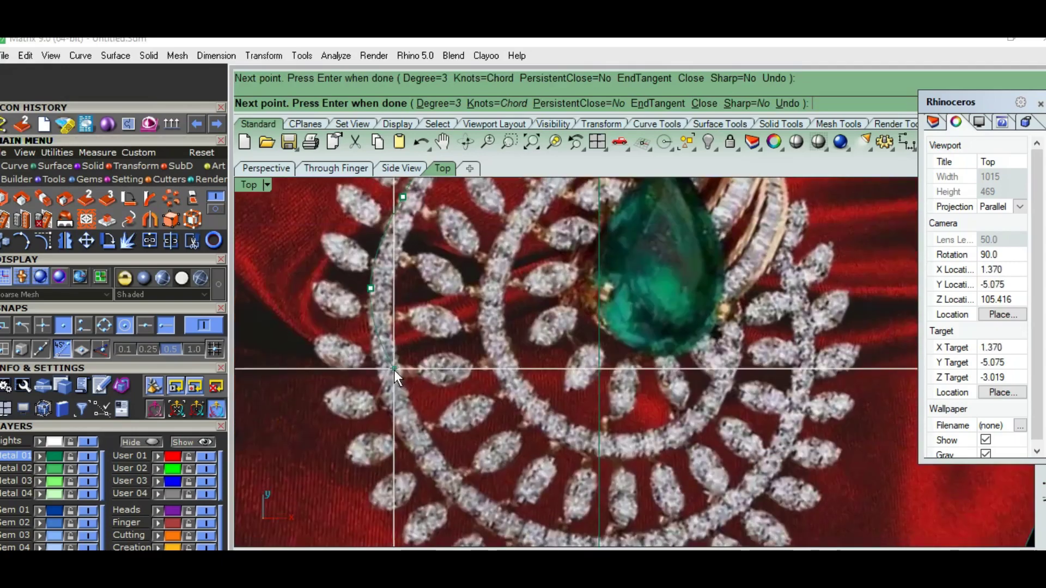
click(395, 412)
scroll(435, 447, up, 1)
click(422, 444)
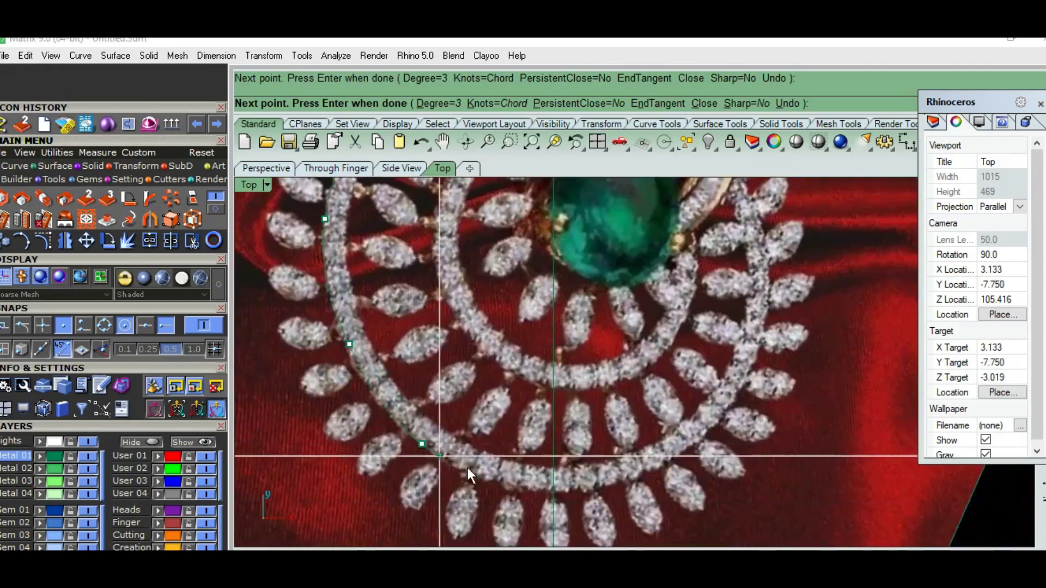
click(544, 491)
click(682, 483)
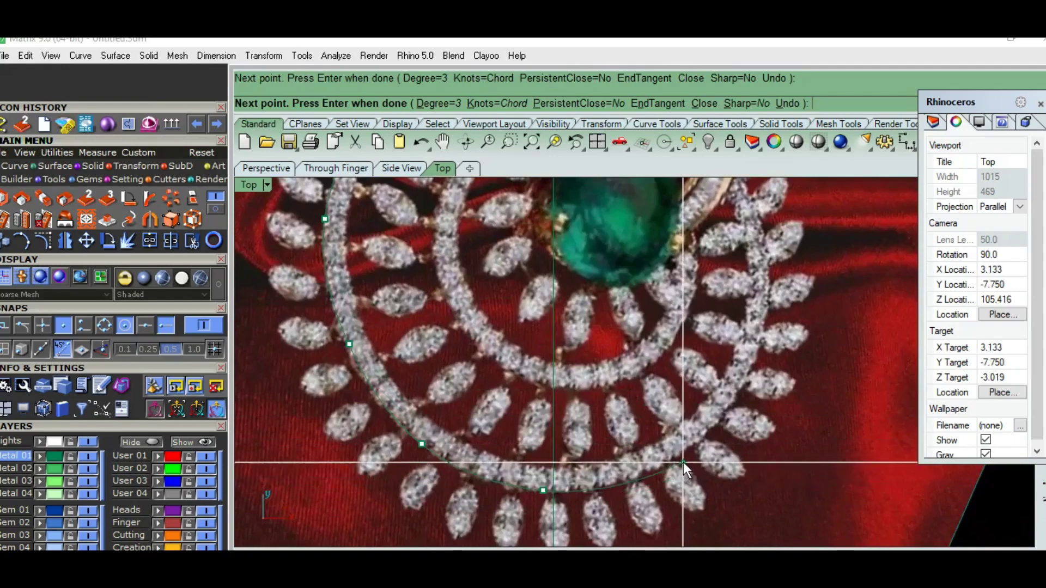
scroll(732, 395, up, 2)
mouse_move(731, 395)
right_down()
mouse_move(693, 455)
mouse_move(675, 527)
right_up()
click(695, 454)
click(689, 415)
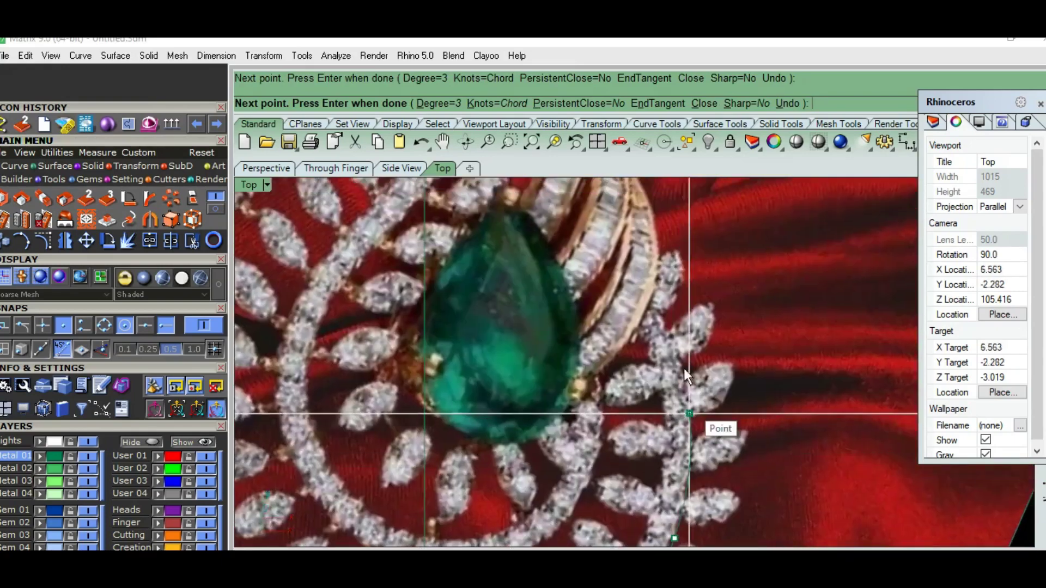
click(663, 314)
key(Return)
scroll(630, 474, down, 5)
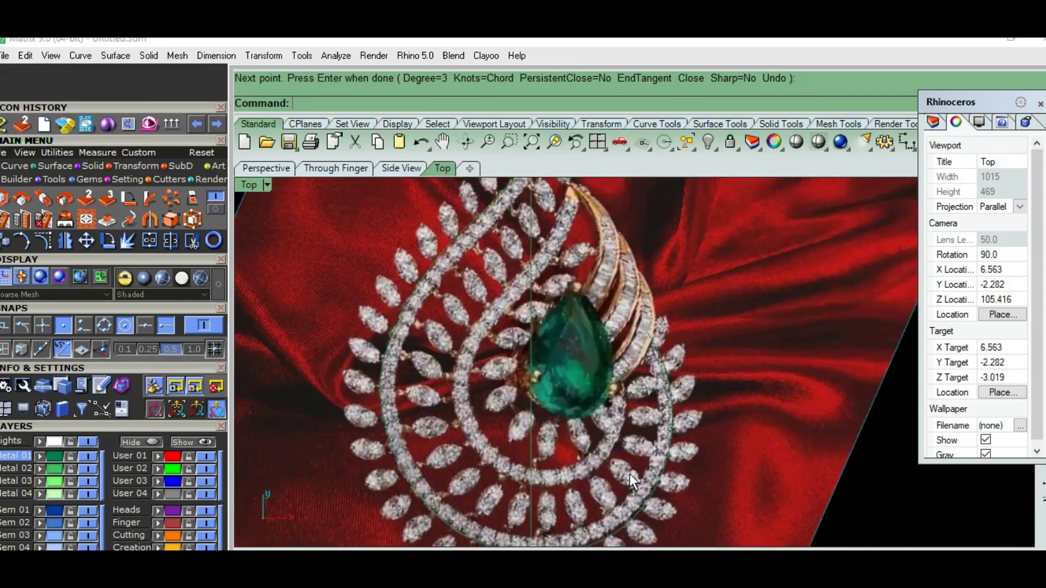
click(480, 362)
Rebuild the traced curve with 9 points at degree 3, checking the preview first
scroll(483, 350, up, 1)
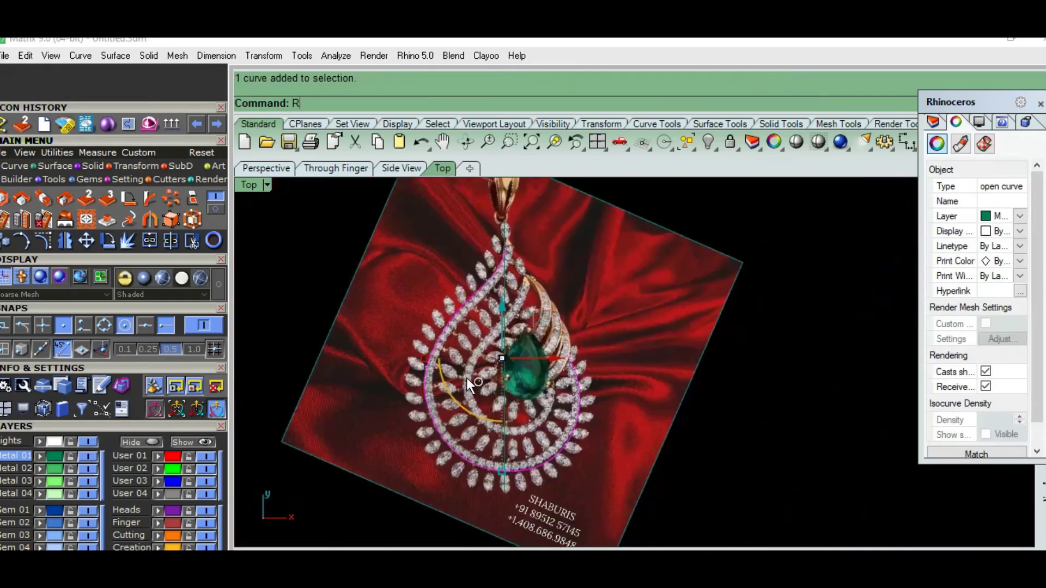
text(rebuild)
key(Return)
scroll(469, 392, up, 2)
scroll(444, 339, up, 3)
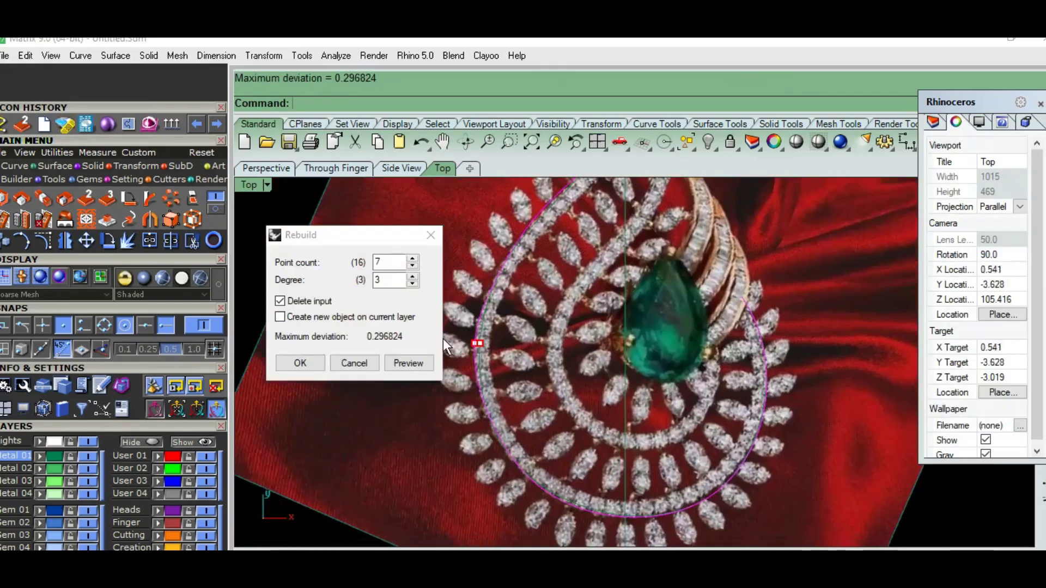
double_click(389, 265)
text(a)
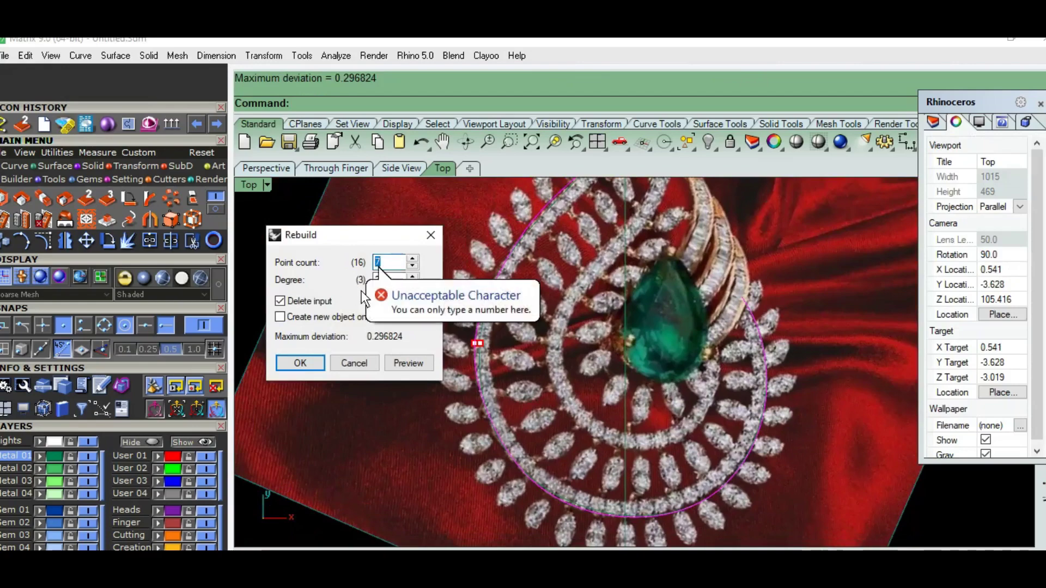
text(8)
click(406, 362)
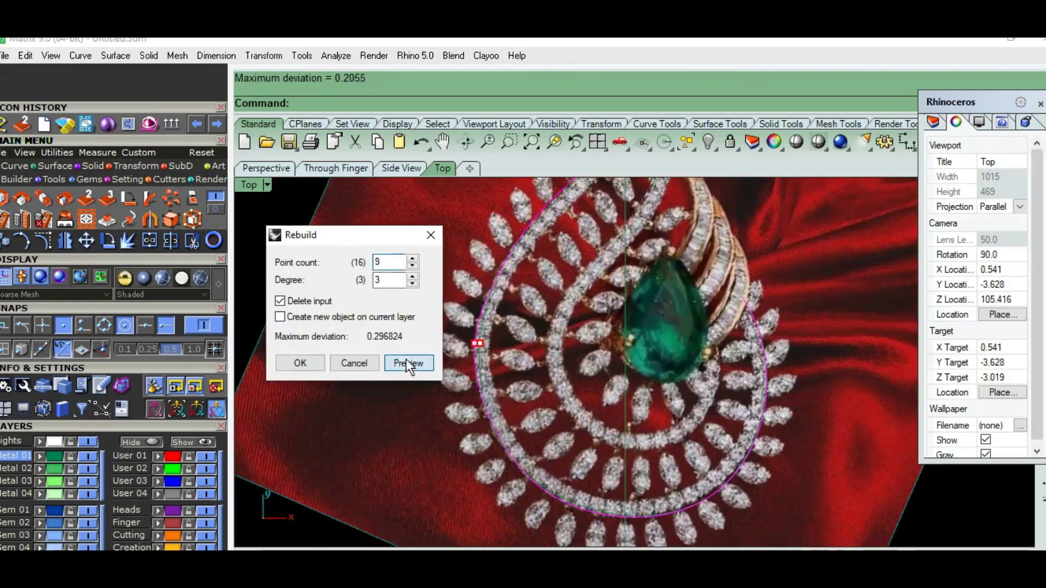
key(Return)
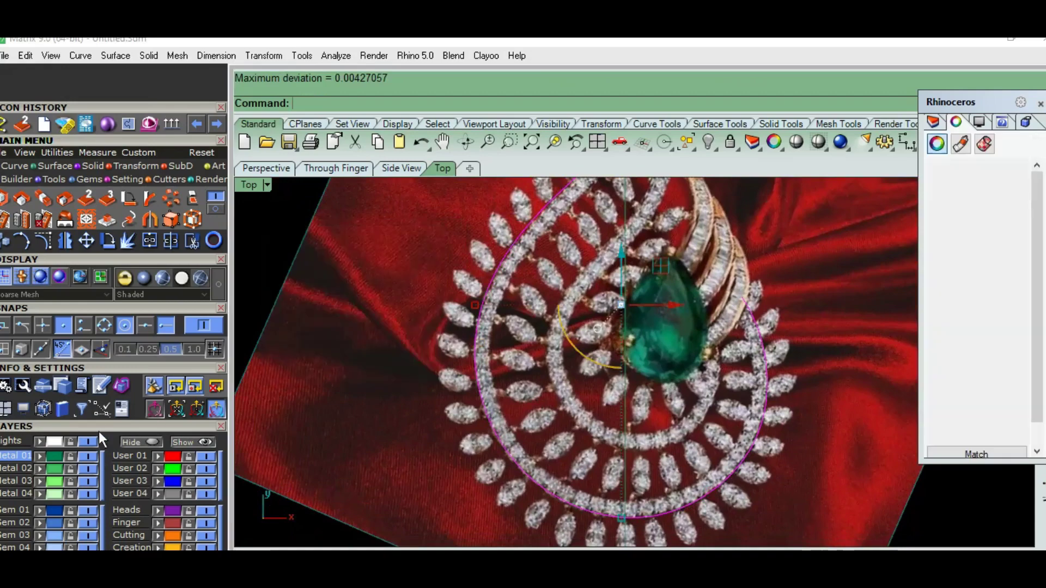
scroll(98, 432, down, 5)
Hide the reference photo and move two of the curve's control points slightly
click(88, 509)
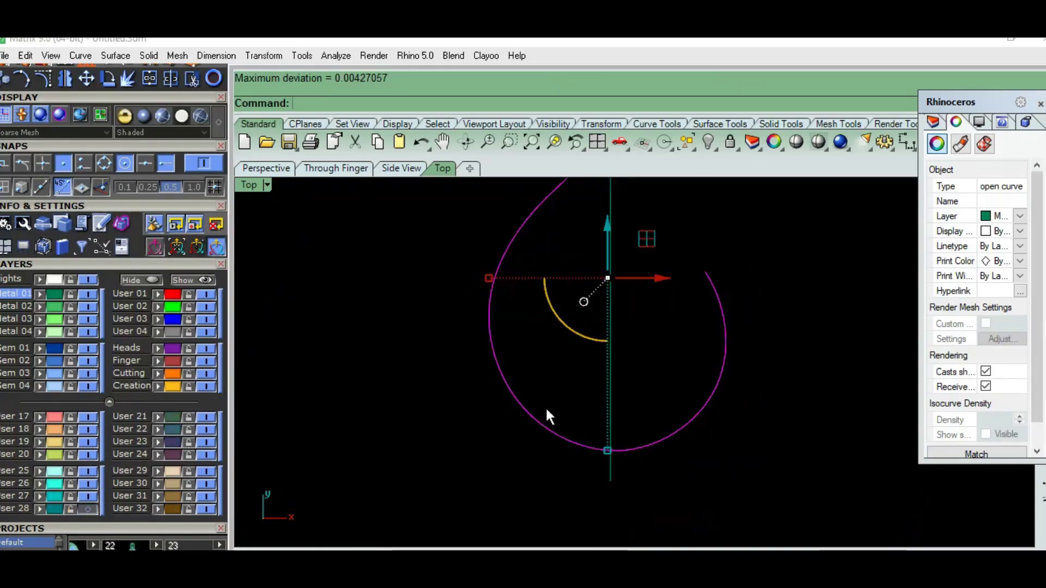
scroll(545, 407, down, 3)
key(F10)
click(486, 438)
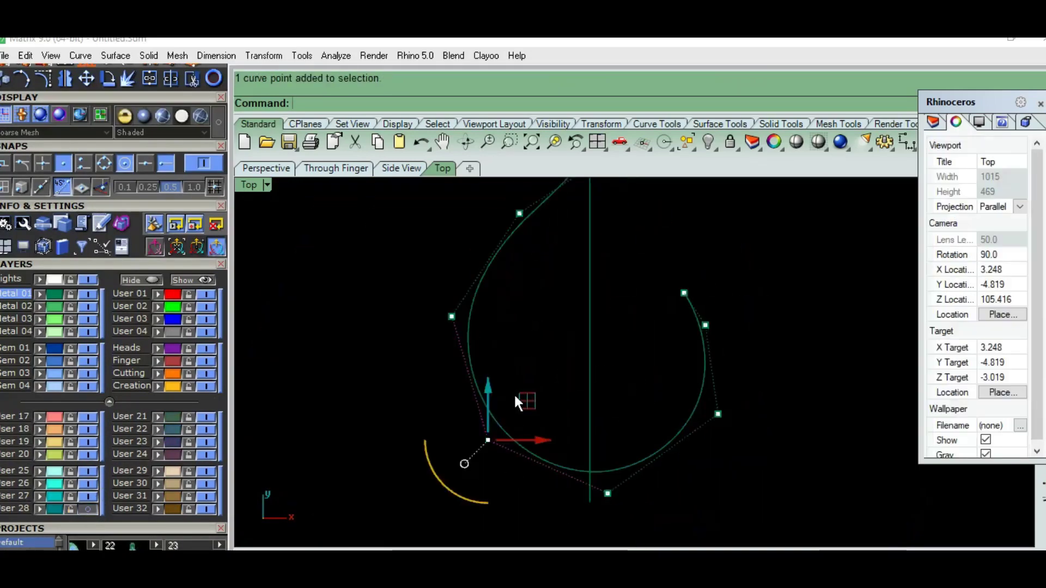
scroll(523, 370, up, 2)
text(m)
key(Return)
click(535, 333)
click(536, 344)
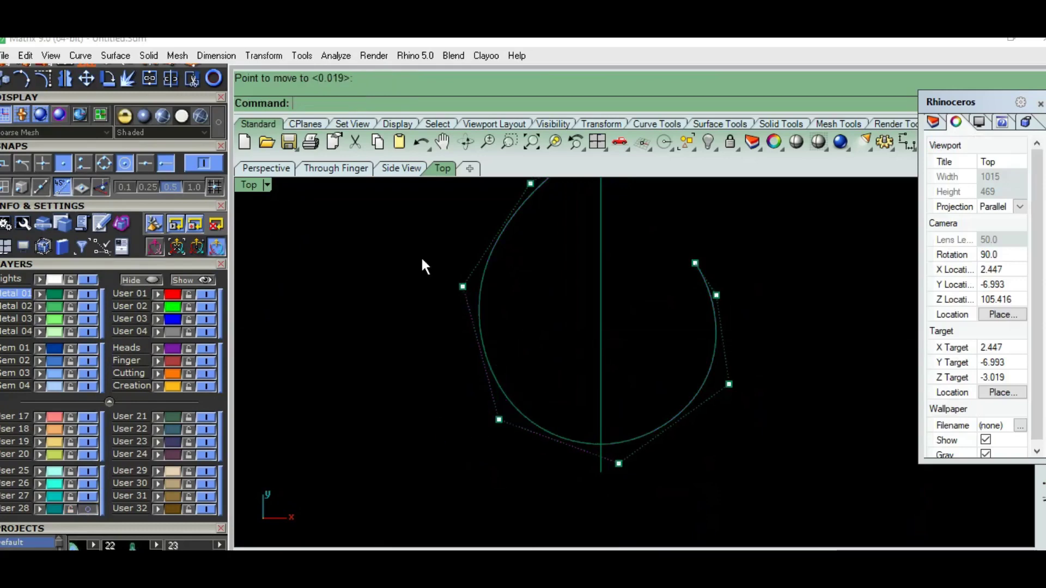
click(463, 286)
text(m)
key(Return)
click(517, 287)
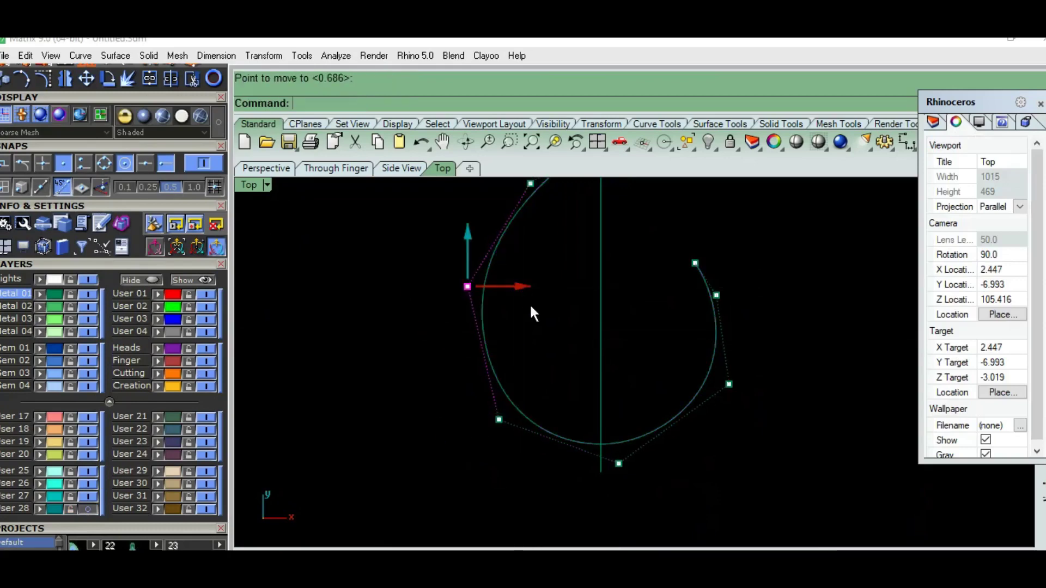
click(499, 420)
Split the curve at the vertical centre line and delete the right-hand piece
text(split)
key(Return)
click(509, 417)
key(Return)
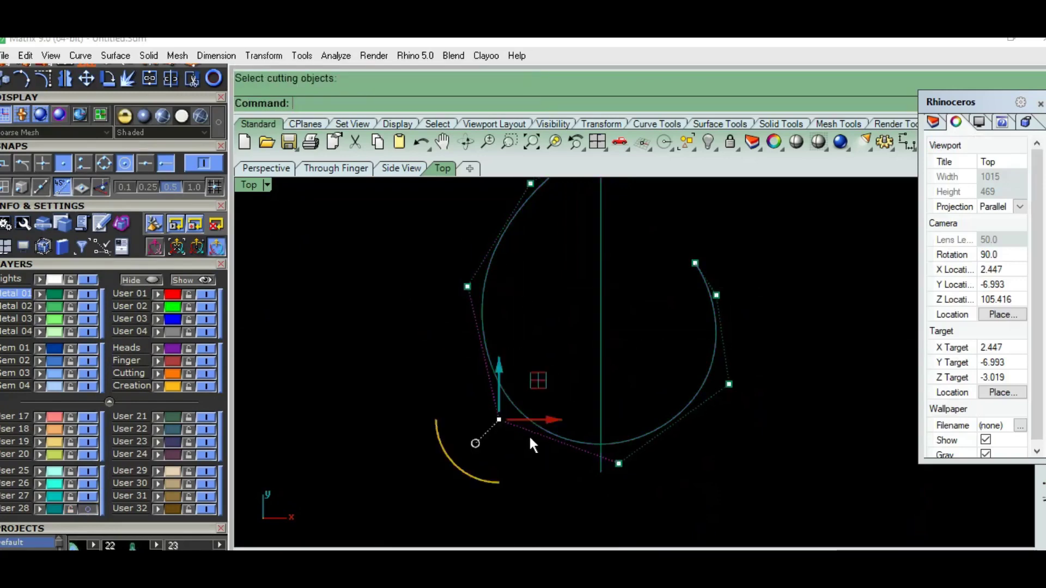
key(Return)
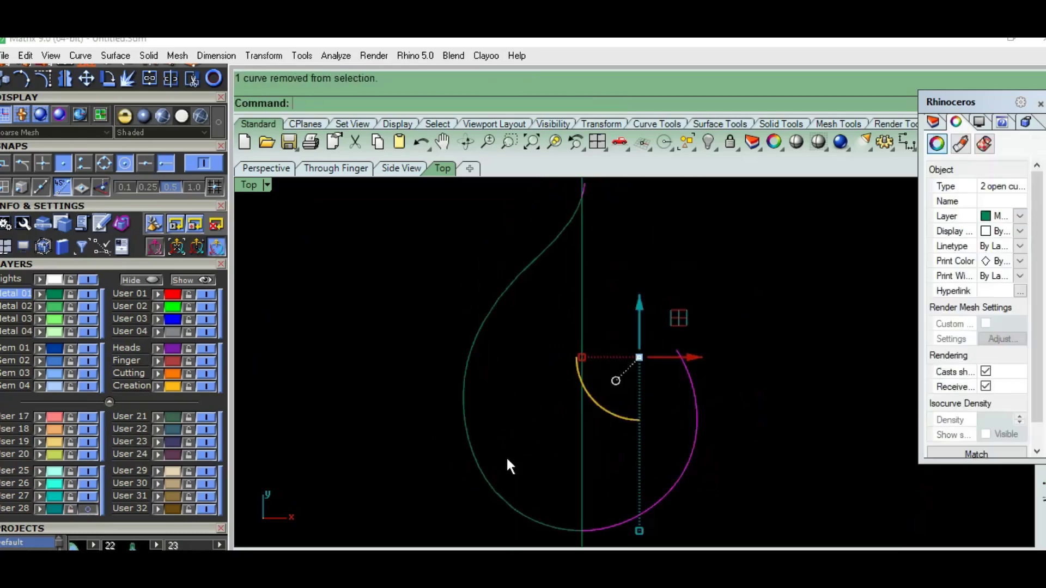
key(Delete)
click(546, 484)
Mirror the left half across a vertical axis through the origin
text(m)
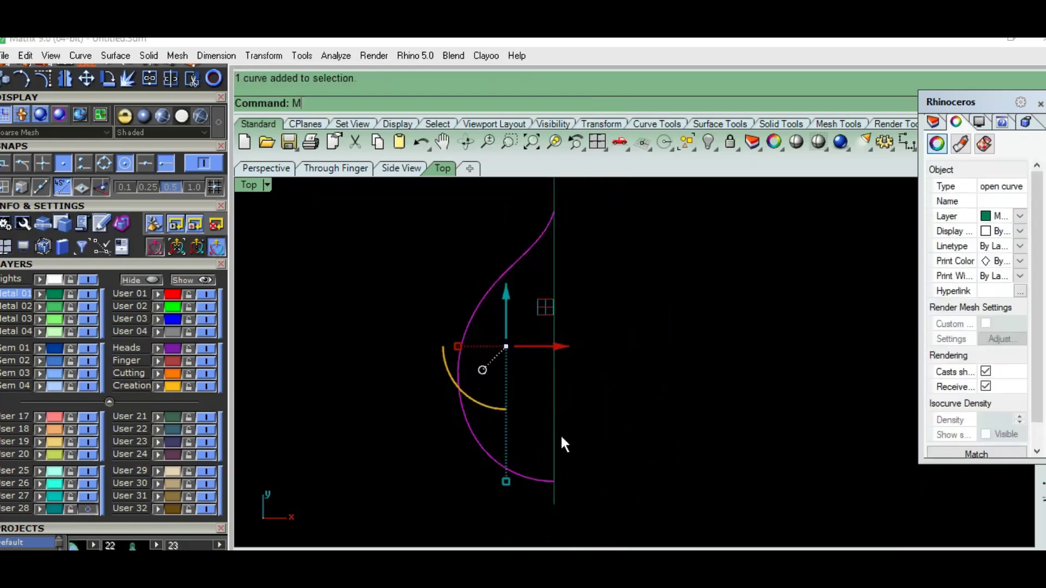
text(irror)
key(Return)
text(0)
key(Return)
click(559, 453)
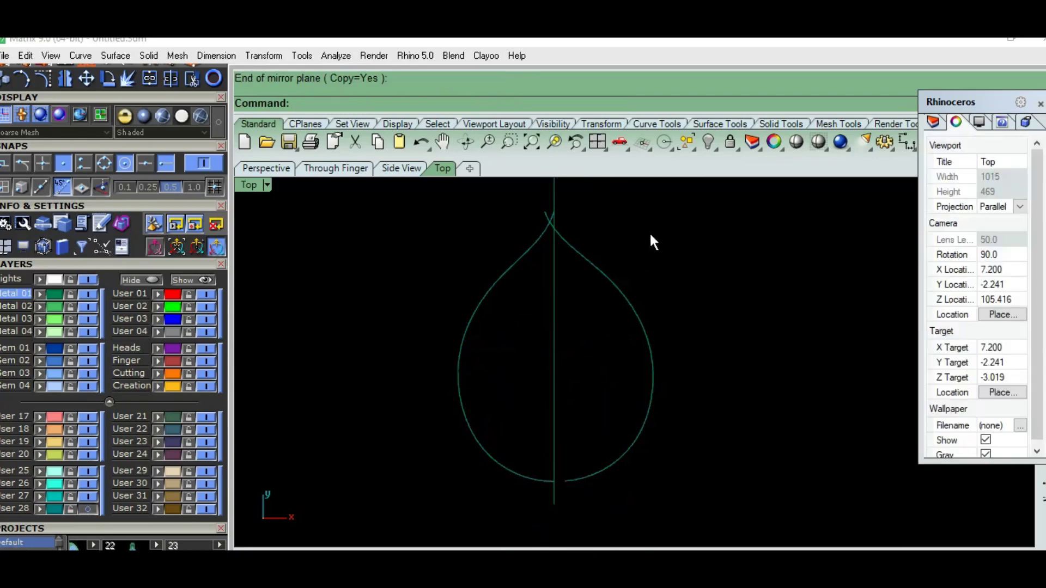
Raise the left half's two tip control points and delete the mirrored right half
click(522, 343)
scroll(555, 373, up, 3)
key(F10)
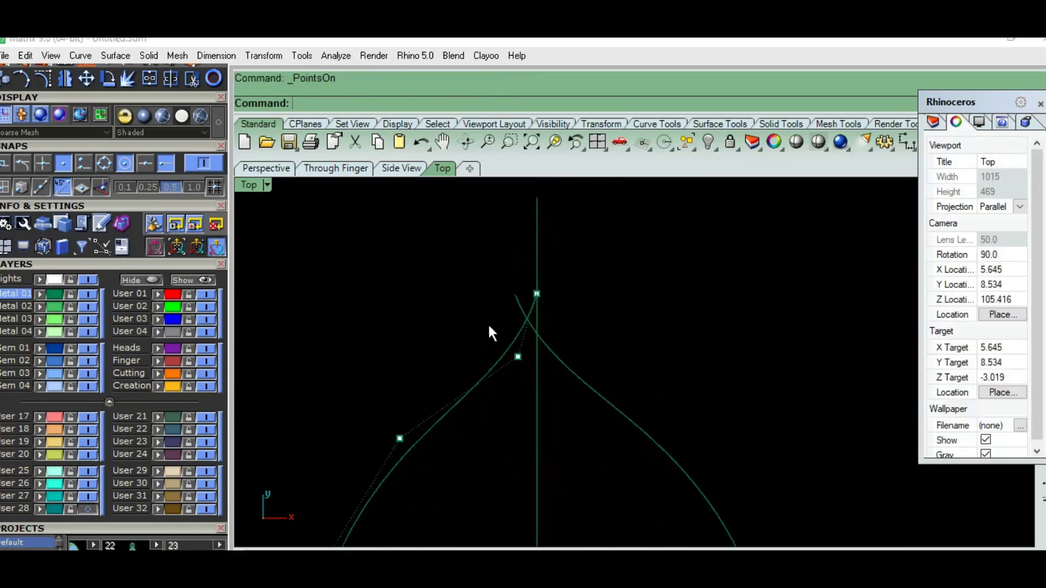
mouse_move(487, 323)
mouse_down()
mouse_move(585, 375)
mouse_move(550, 478)
mouse_up()
scroll(585, 374, up, 2)
text(m)
key(Return)
click(517, 323)
click(514, 269)
key(Escape)
scroll(609, 302, down, 3)
scroll(584, 297, down, 2)
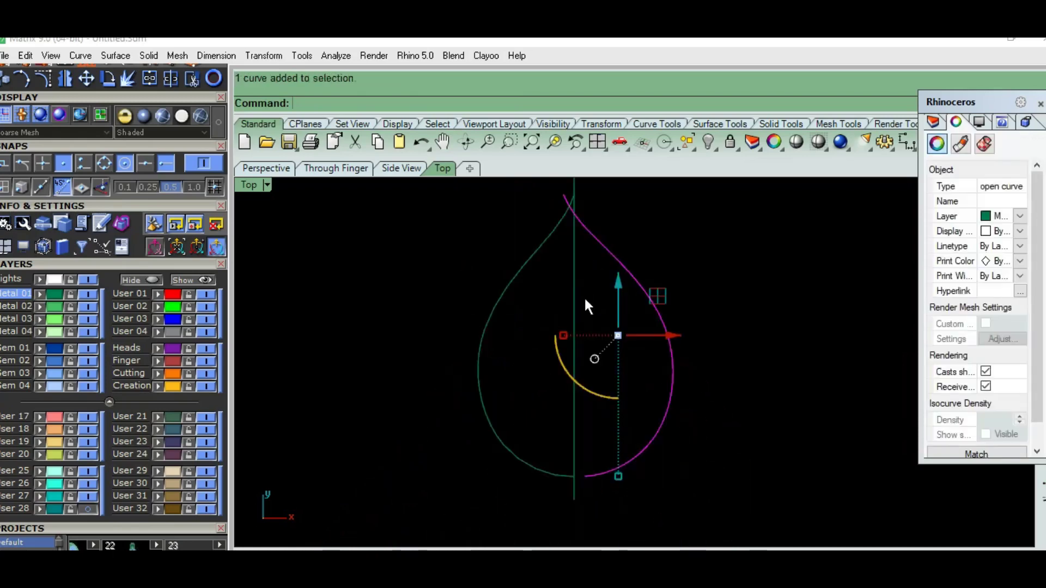
key(Delete)
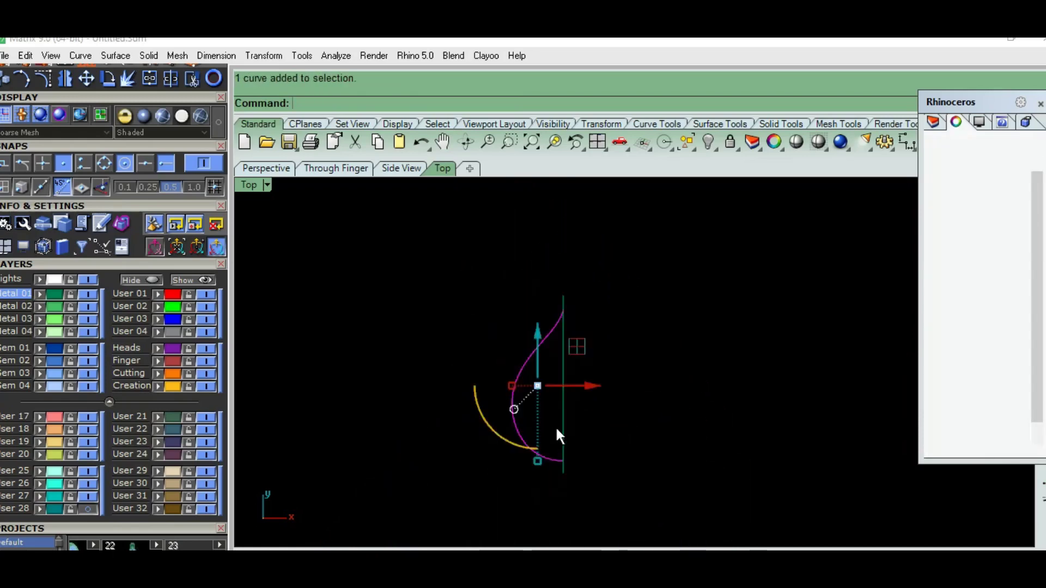
Begin a line from the origin, then cancel it
text(line)
key(Return)
text(0)
key(Return)
scroll(588, 384, up, 2)
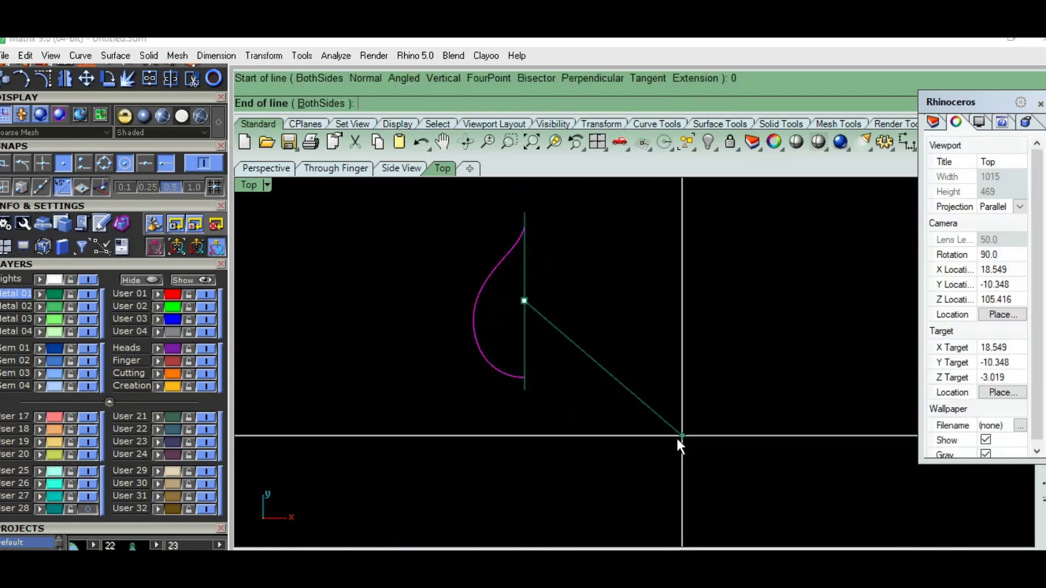
key(Escape)
Mirror the magenta half from 0 with Ortho on into a full teardrop
click(492, 352)
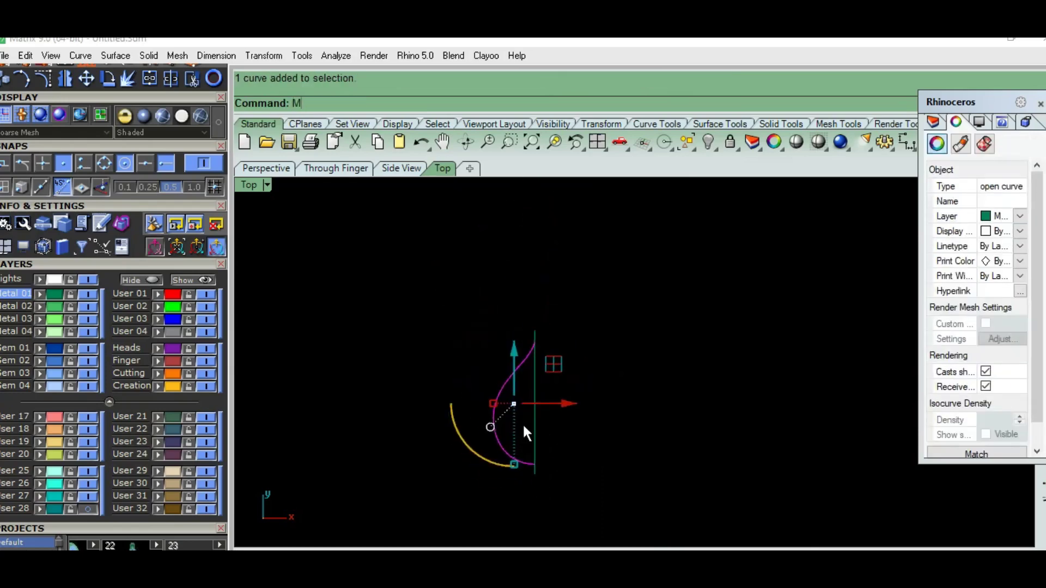
text(mirror)
key(Return)
text(0)
key(Return)
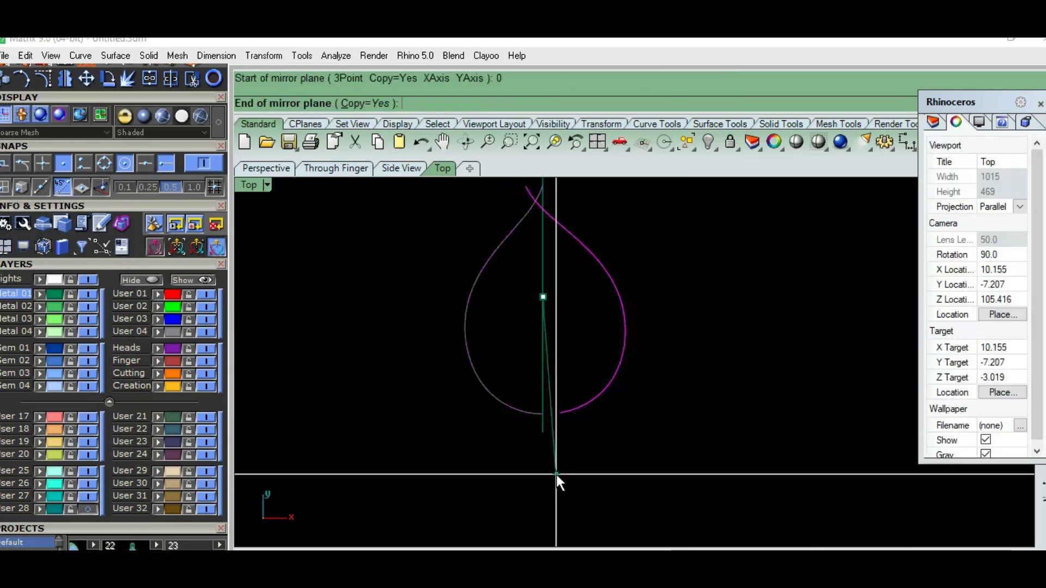
key(F8)
click(575, 481)
scroll(540, 403, up, 1)
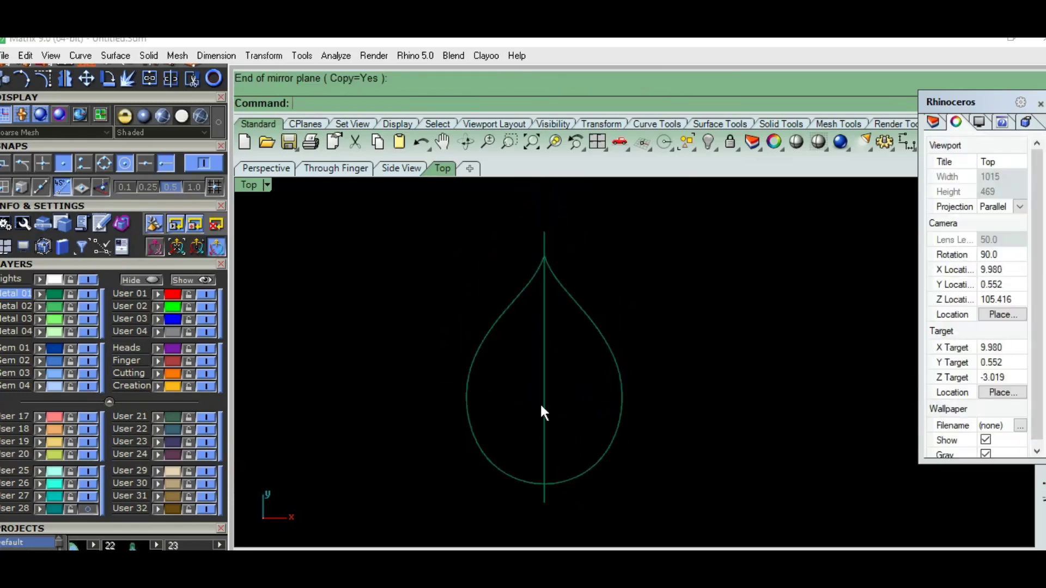
Pull the left side and lower-left control points outward to round the teardrop
click(463, 400)
scroll(488, 388, up, 1)
scroll(490, 393, up, 1)
key(F10)
click(495, 369)
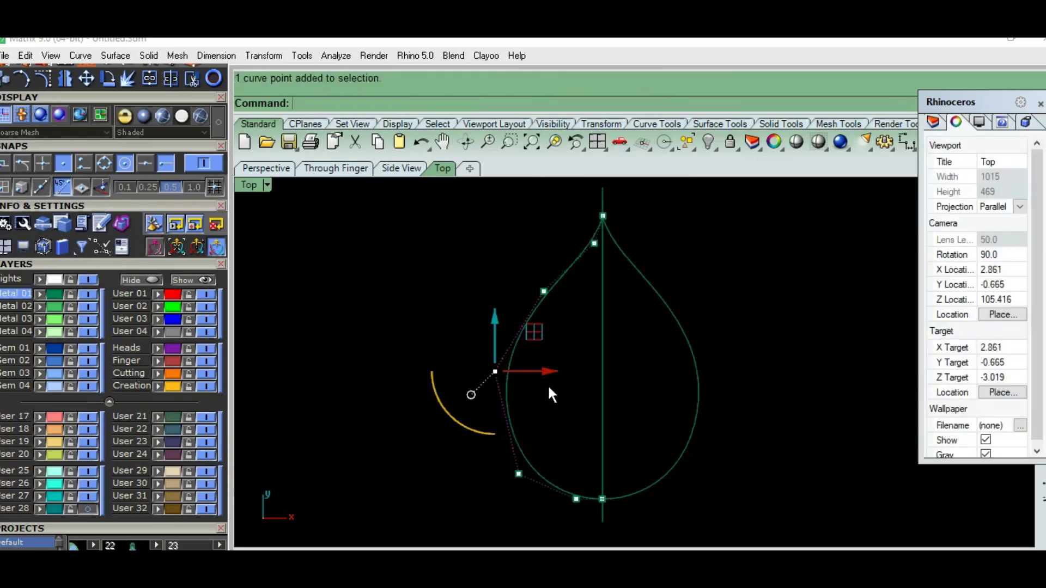
drag(541, 371, 532, 371)
key(Escape)
right_drag(567, 445, 559, 409)
click(511, 437)
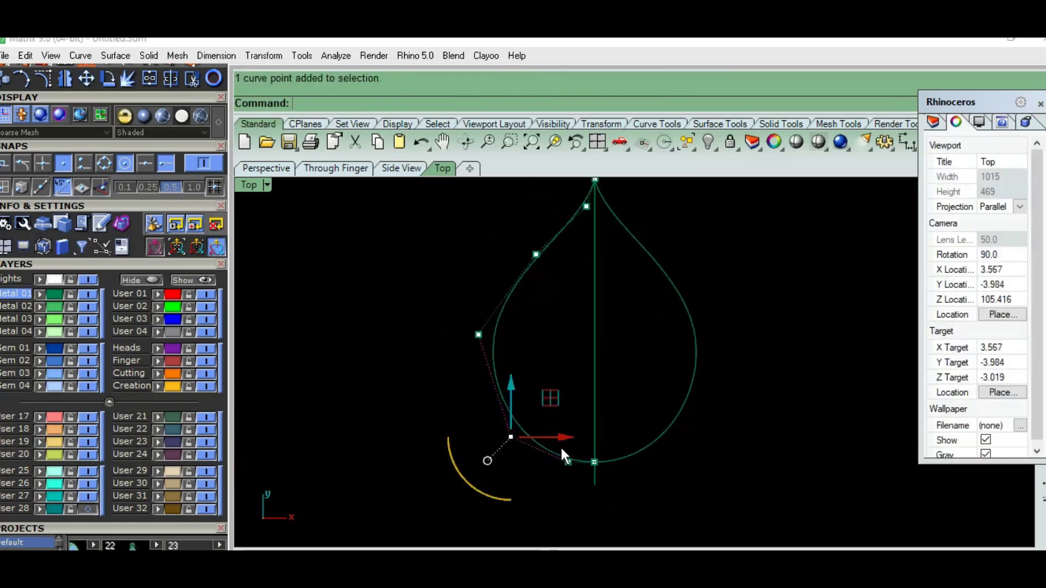
drag(562, 439, 551, 439)
key(Escape)
key(Escape)
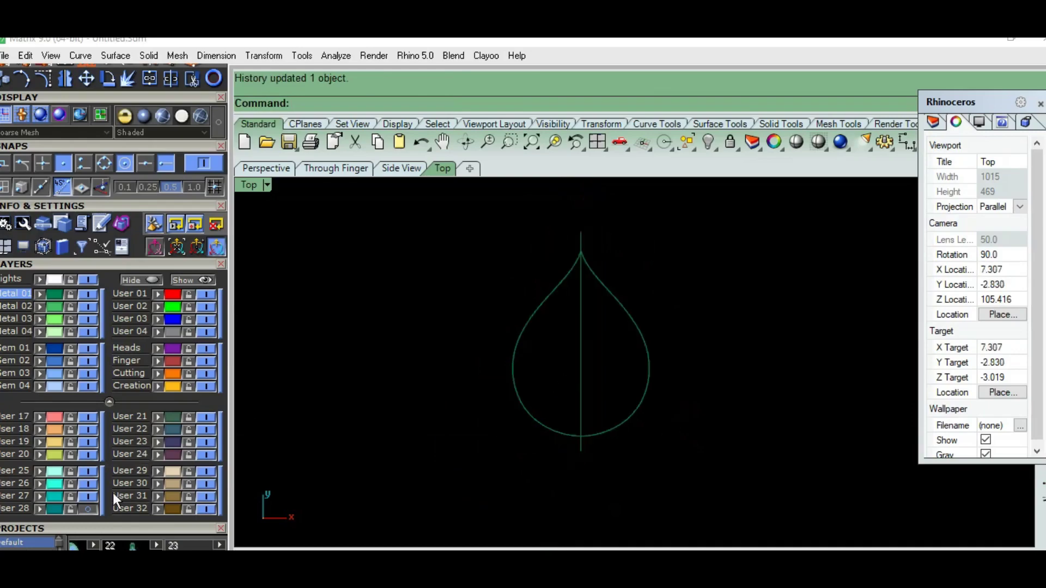
Show the reference photo and move two left-side control points onto the outer band
click(72, 510)
scroll(546, 420, up, 1)
scroll(438, 474, up, 2)
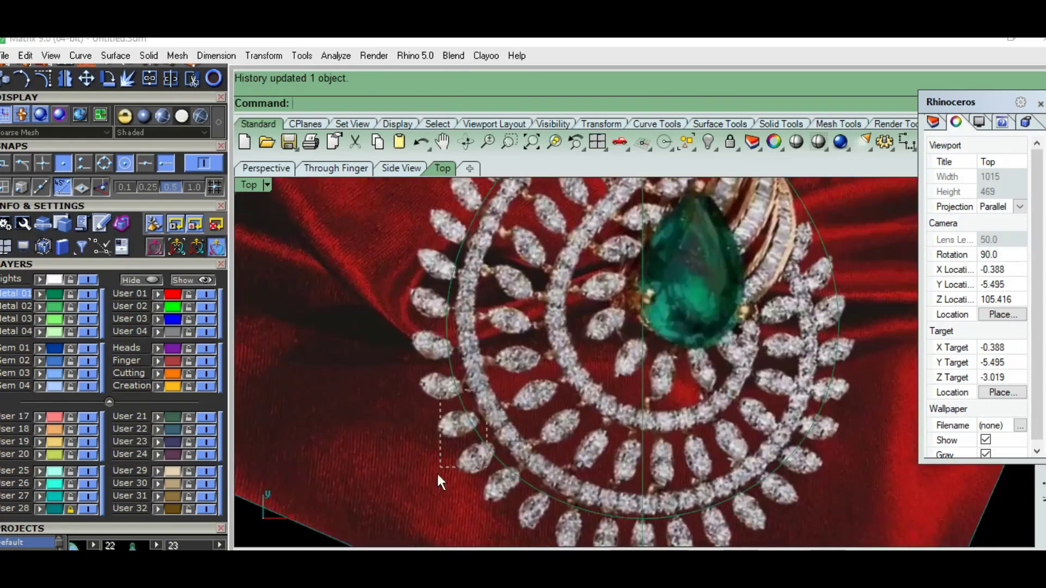
click(507, 429)
key(F10)
right_drag(507, 429, 509, 448)
scroll(508, 449, down, 3)
drag(415, 285, 514, 433)
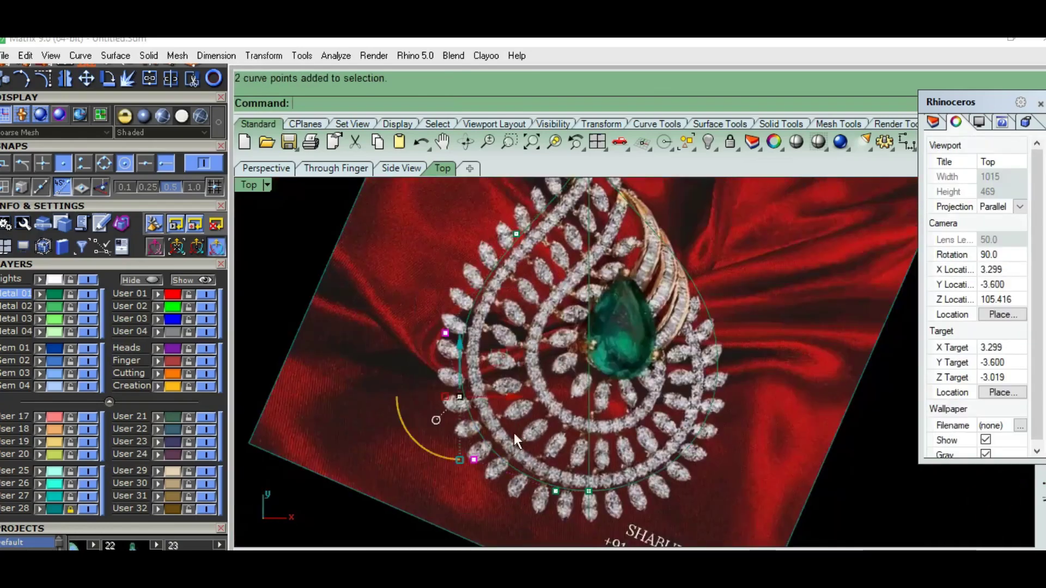
scroll(514, 434, up, 3)
text(m)
key(Return)
click(504, 350)
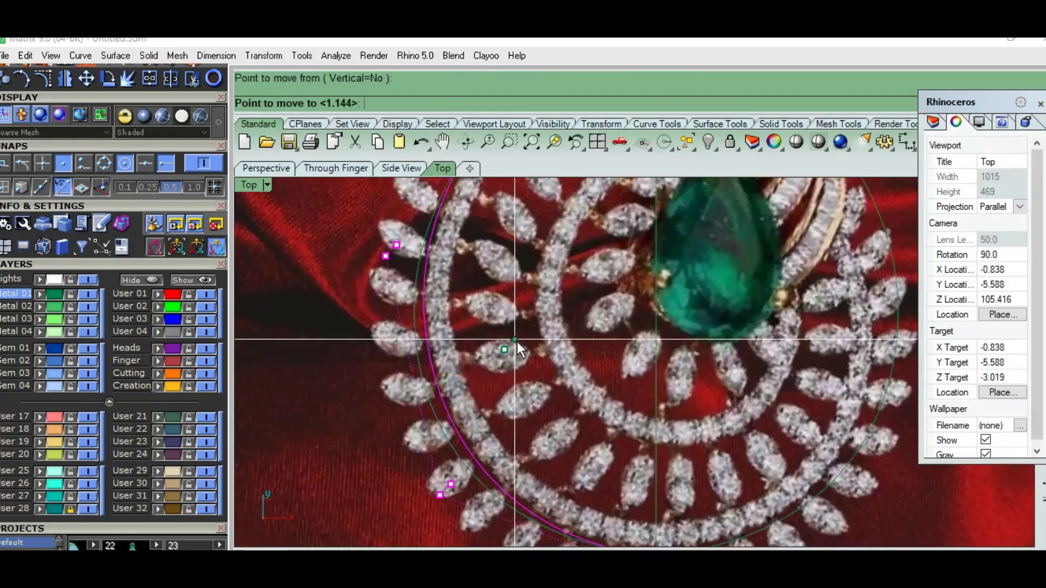
click(517, 342)
Move an upper-left control point and a point near the tip onto the band
scroll(521, 465, down, 3)
scroll(521, 465, up, 1)
scroll(459, 419, up, 2)
drag(470, 253, 556, 305)
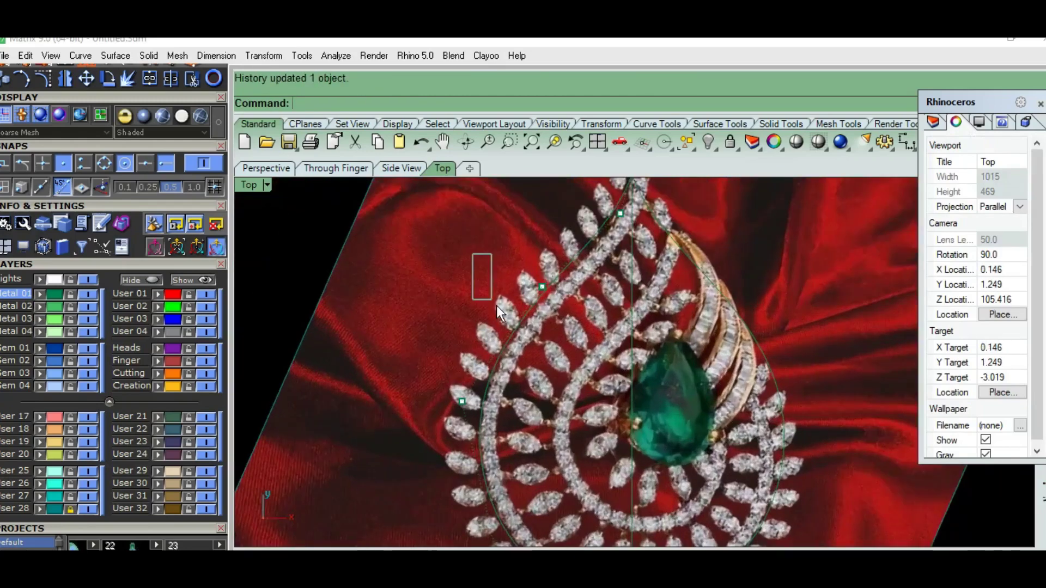
text(m)
key(Return)
click(556, 377)
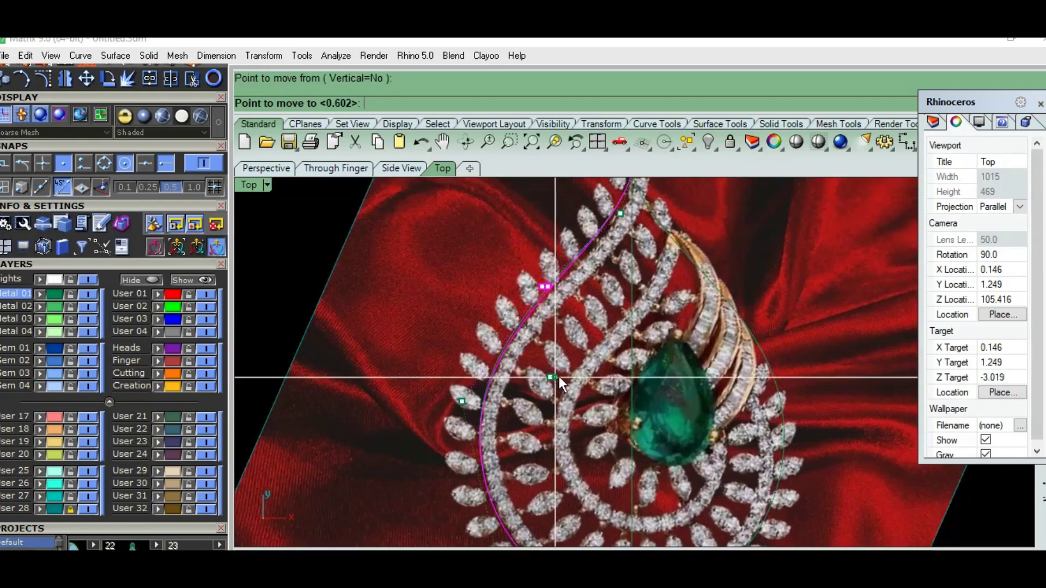
click(560, 376)
right_drag(560, 376, 553, 426)
scroll(562, 381, up, 3)
key(Return)
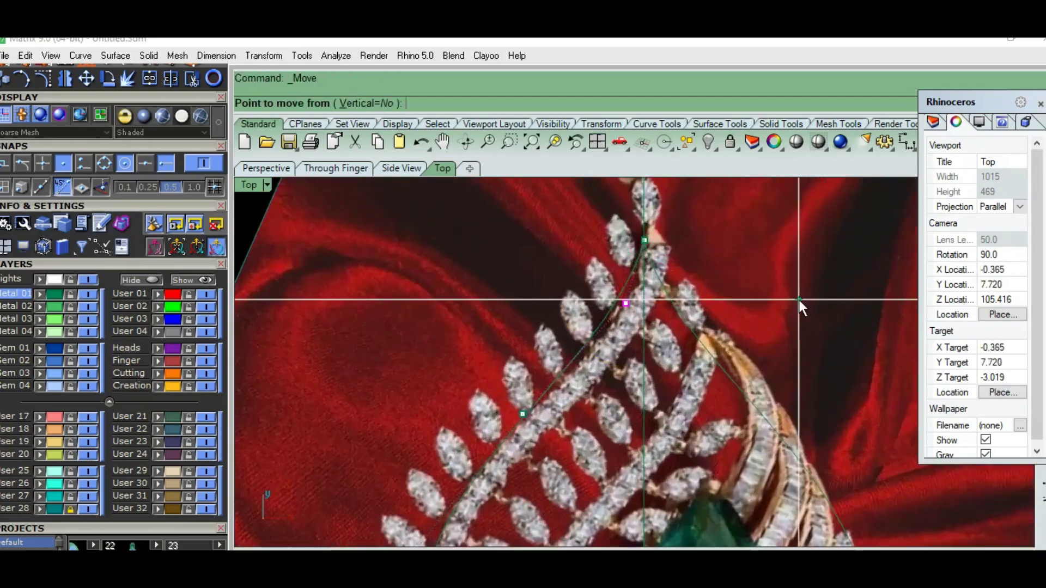
click(801, 300)
click(810, 295)
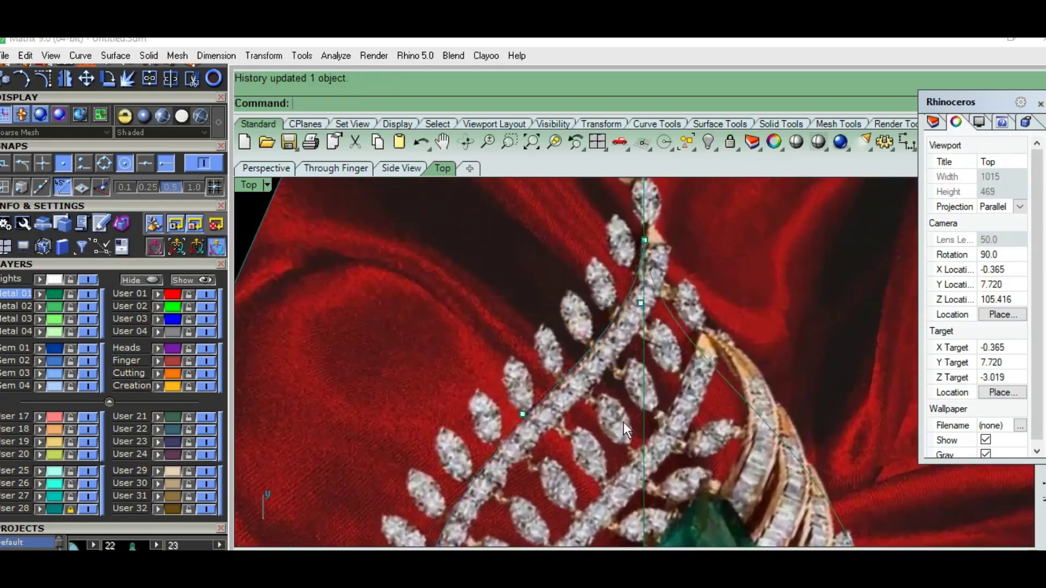
Rebuild the reshaped teardrop curve smoothly
scroll(623, 423, down, 3)
right_drag(673, 387, 583, 370)
scroll(582, 370, up, 3)
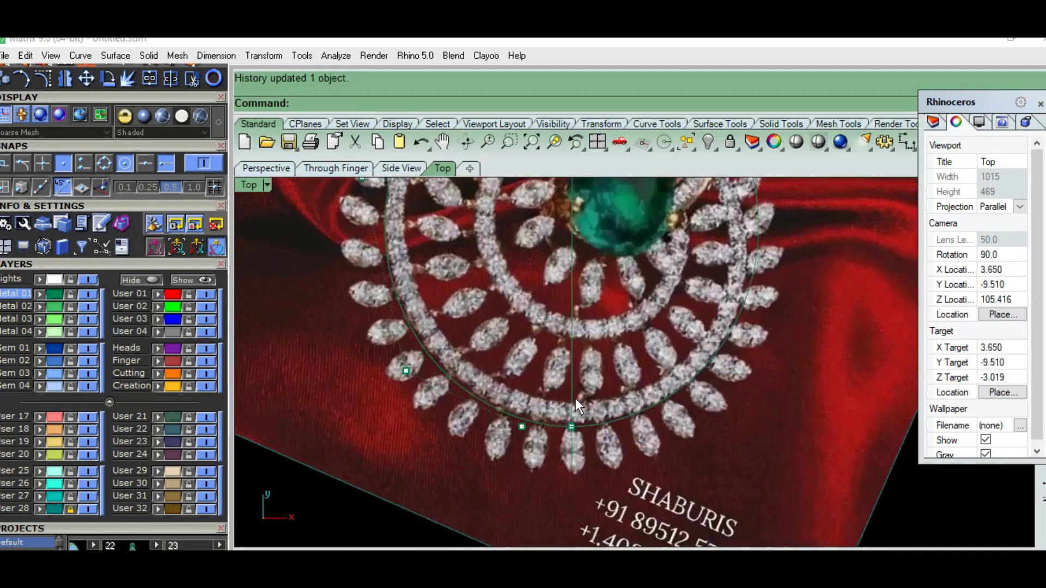
click(539, 399)
scroll(518, 368, down, 2)
scroll(517, 368, down, 2)
text(rebuild)
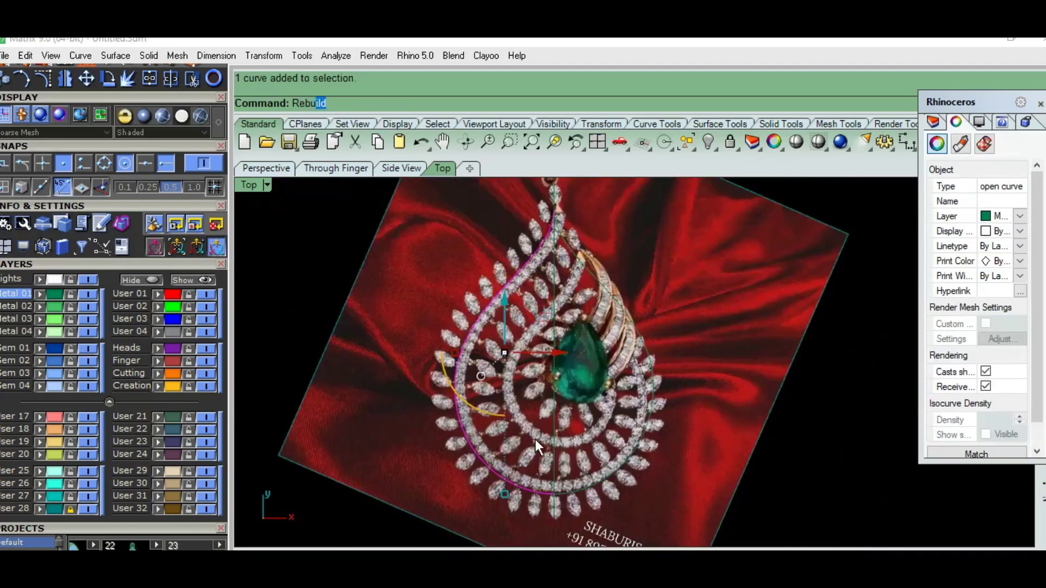
key(Return)
click(313, 368)
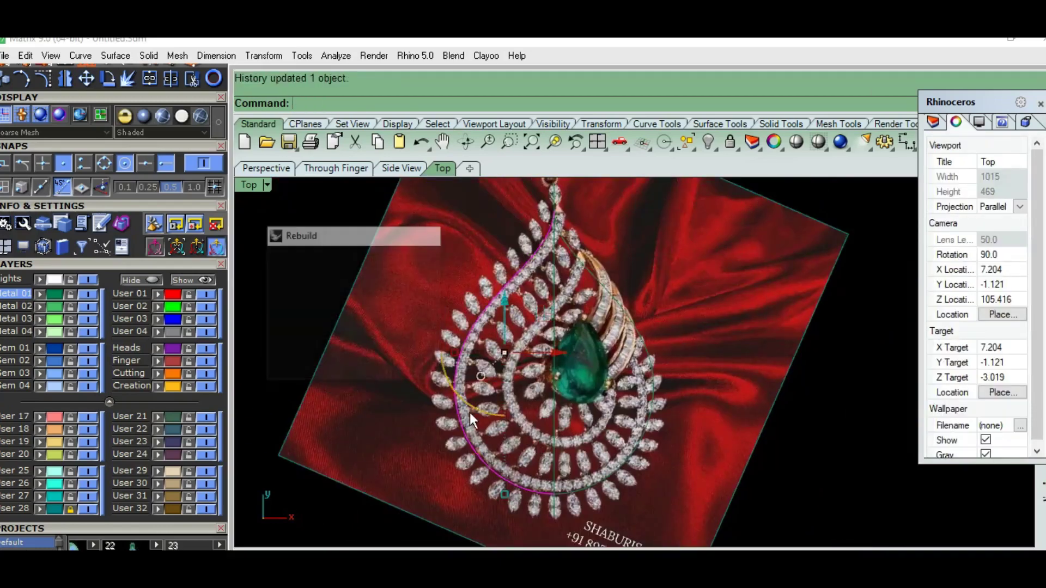
scroll(471, 413, up, 5)
scroll(497, 354, up, 2)
text(offset)
key(Return)
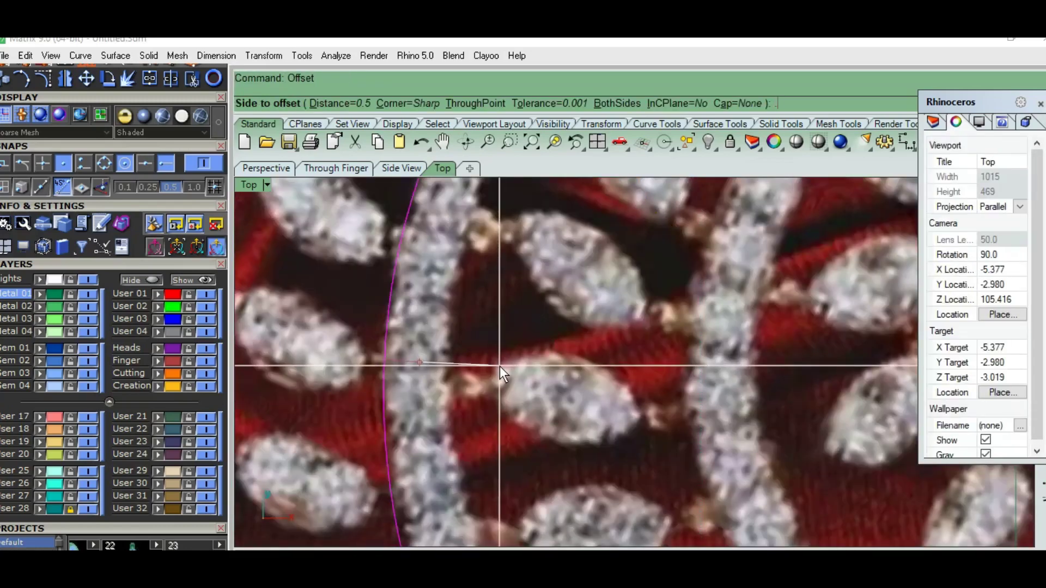
Offset the band curve by 1 toward the inner side
click(500, 367)
click(410, 409)
key(Return)
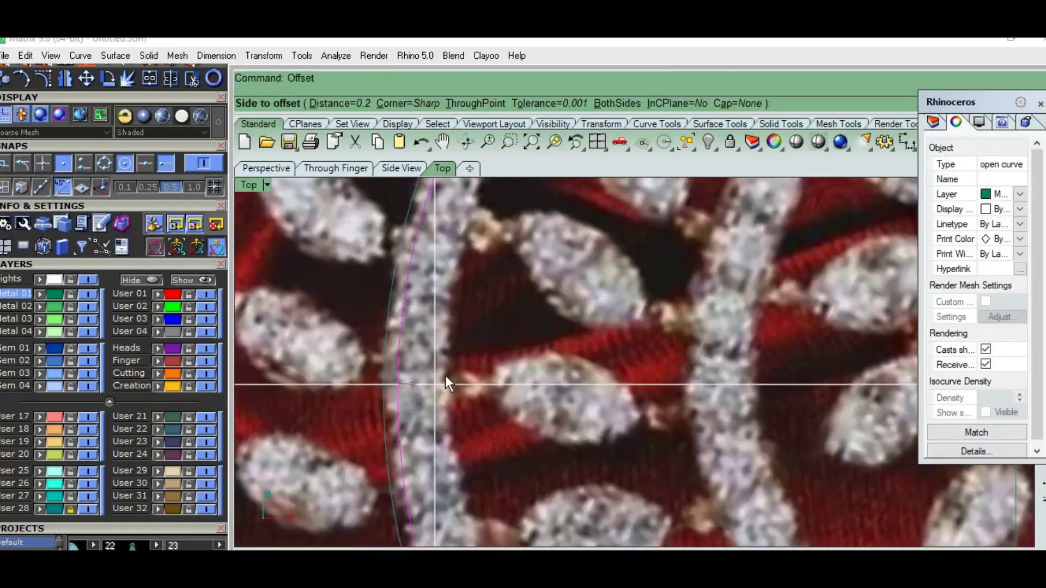
text(1)
key(Return)
click(449, 374)
scroll(448, 374, up, 2)
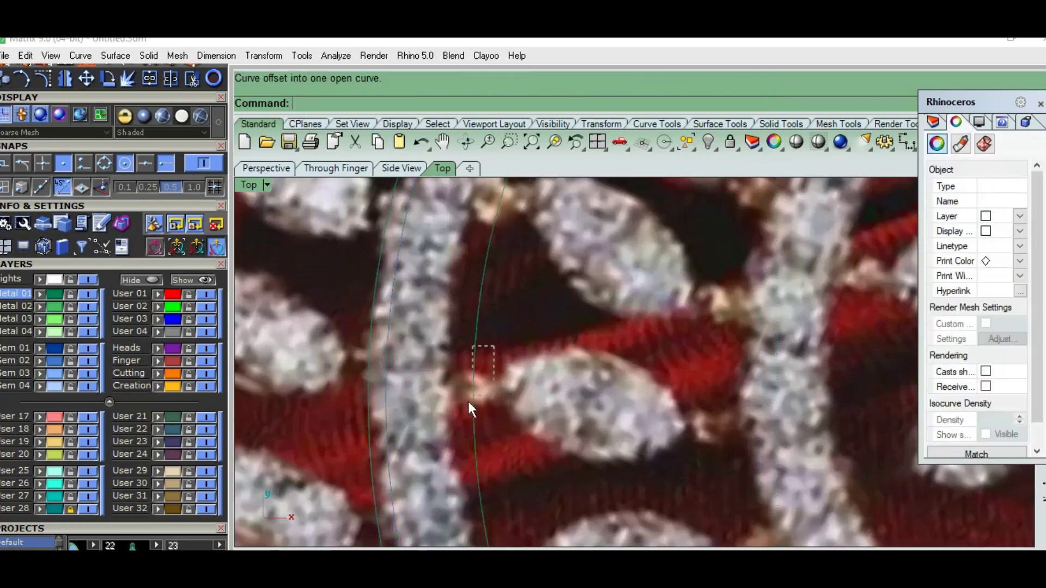
Add another offset of the band curve at distance 0.2
key(Return)
text(0.2)
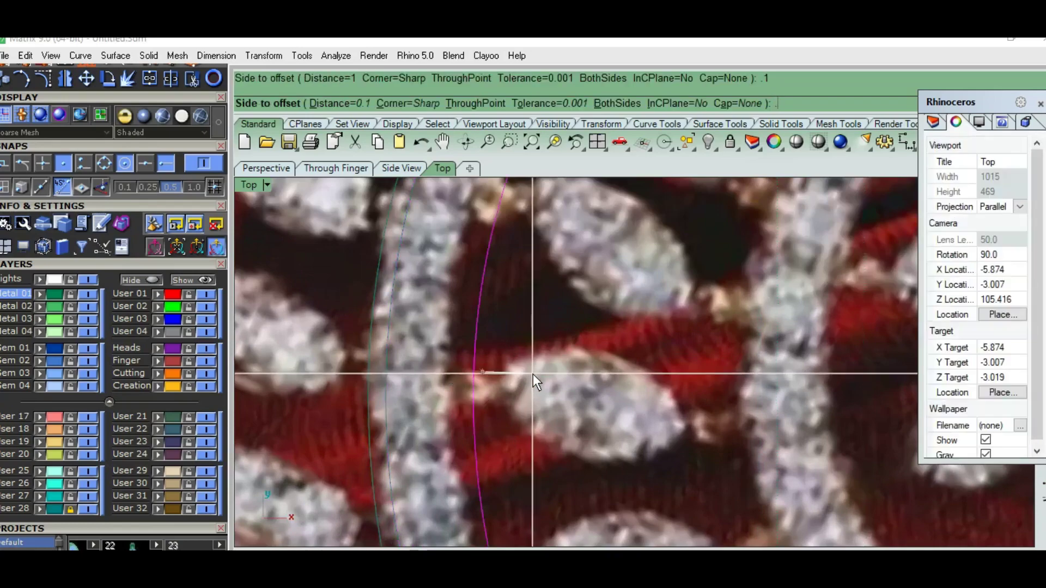
key(Return)
click(533, 374)
scroll(532, 375, down, 2)
Delete the unwanted offset curve
click(436, 373)
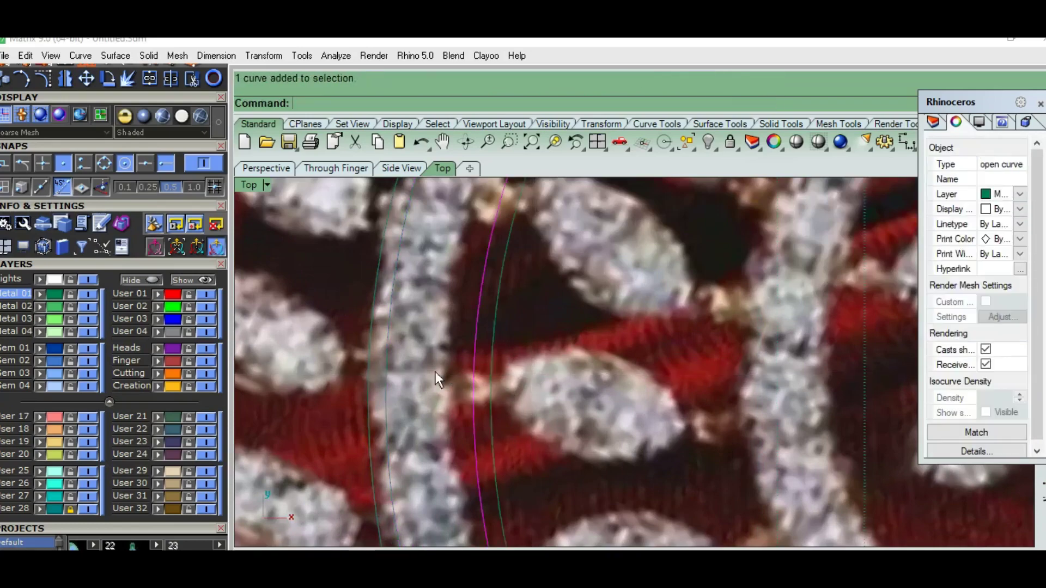
shift+click(384, 412)
scroll(476, 389, down, 1)
scroll(477, 389, down, 3)
key(Delete)
Rebuild the two band curves with the Rebuild command
drag(521, 374, 484, 440)
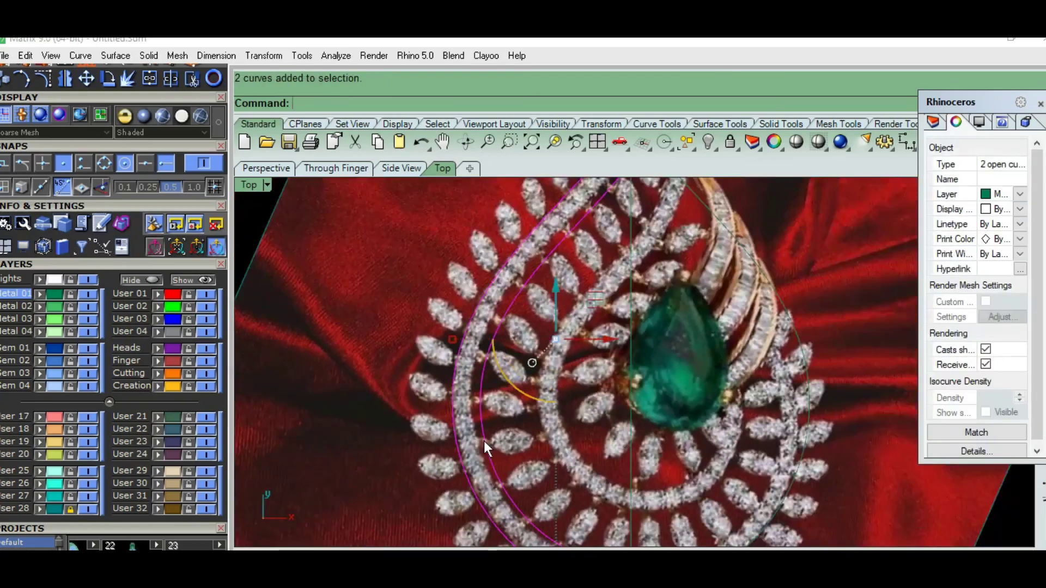
scroll(484, 440, up, 1)
scroll(536, 485, up, 1)
text(rebuild)
key(Return)
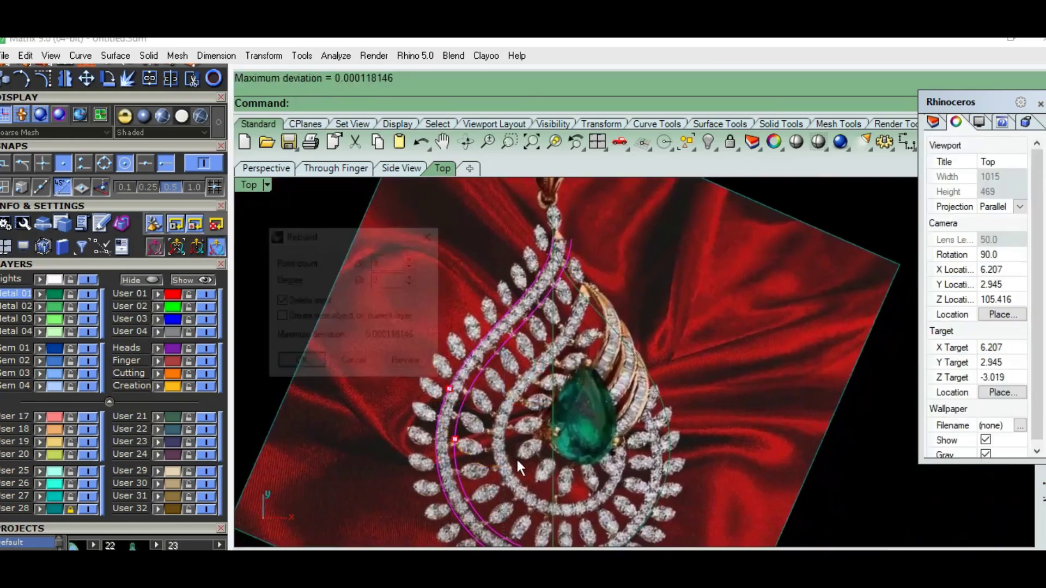
scroll(575, 491, up, 4)
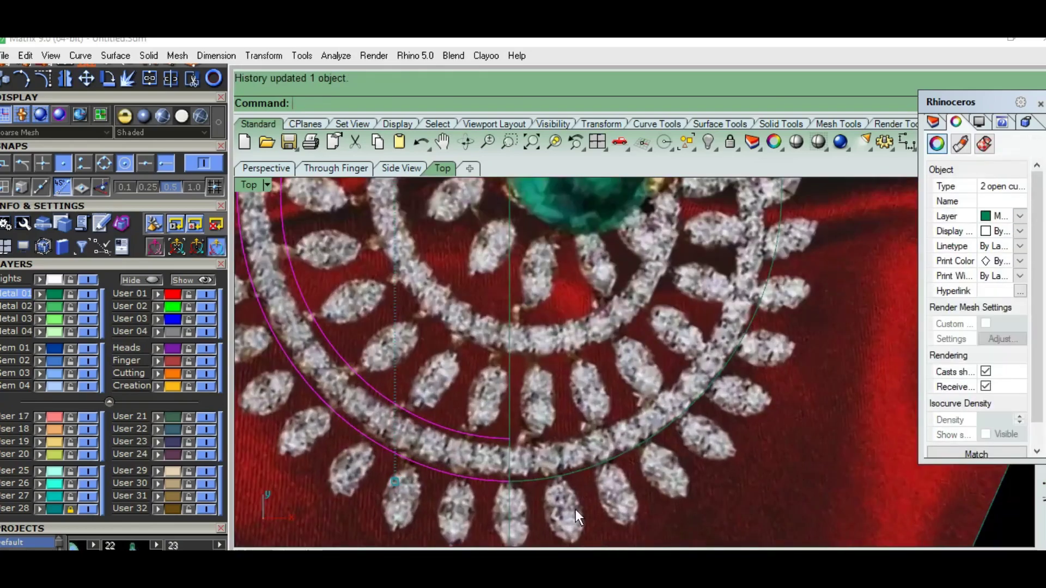
Offset the lower band curves upward to outline the band
click(557, 466)
scroll(557, 465, up, 3)
text(offset)
key(Return)
click(586, 418)
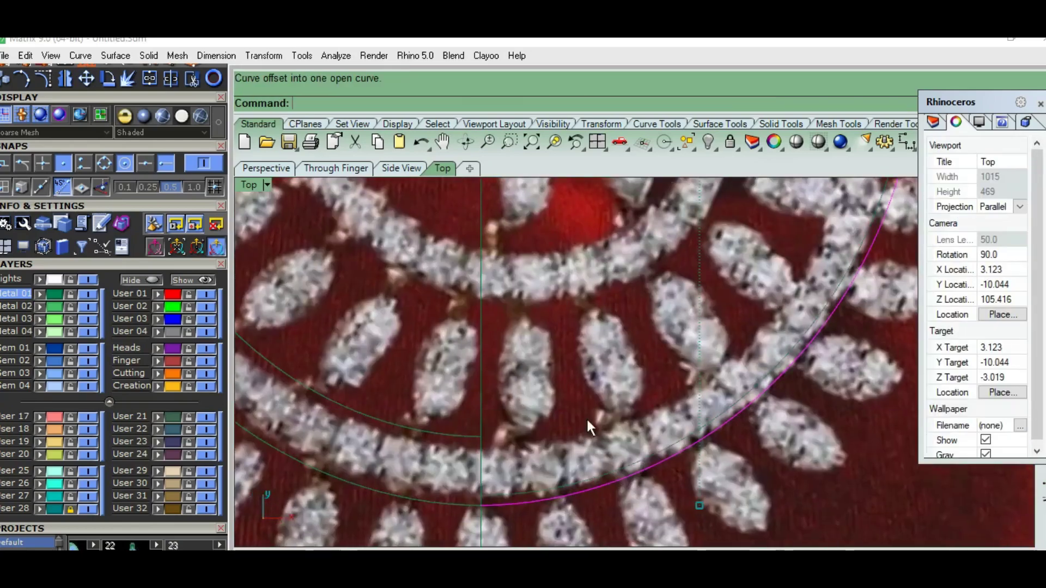
click(562, 486)
key(Return)
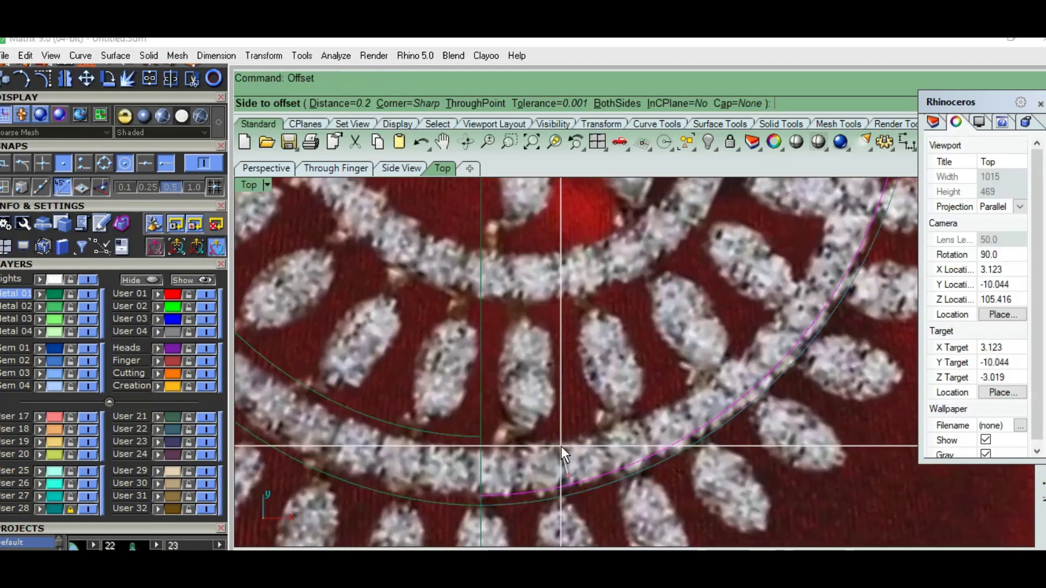
text(1)
click(561, 447)
key(Return)
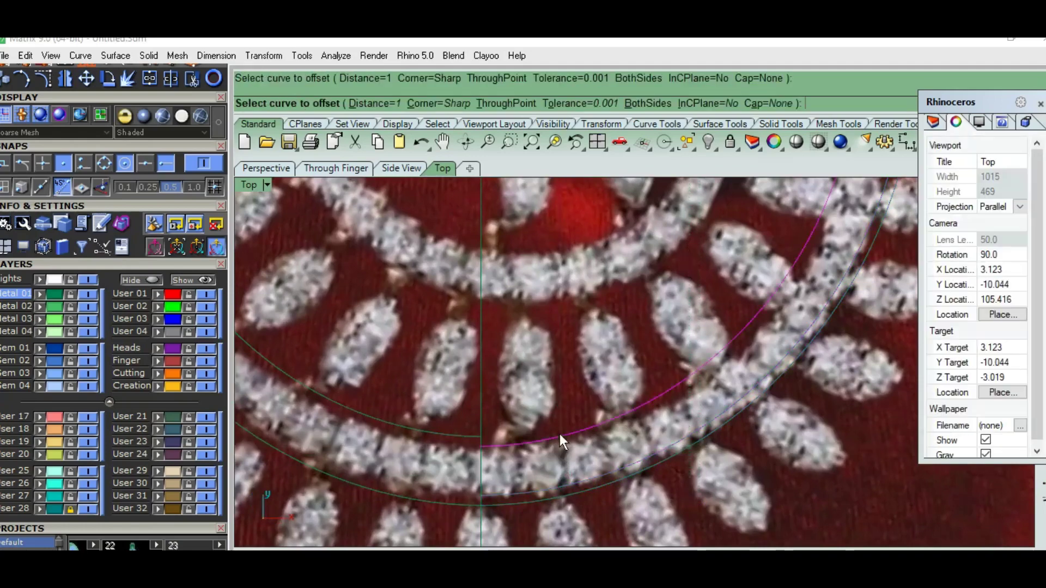
Offset the upper curve by 0.2 and delete the extra curve
click(561, 434)
text(.2)
key(Return)
click(560, 367)
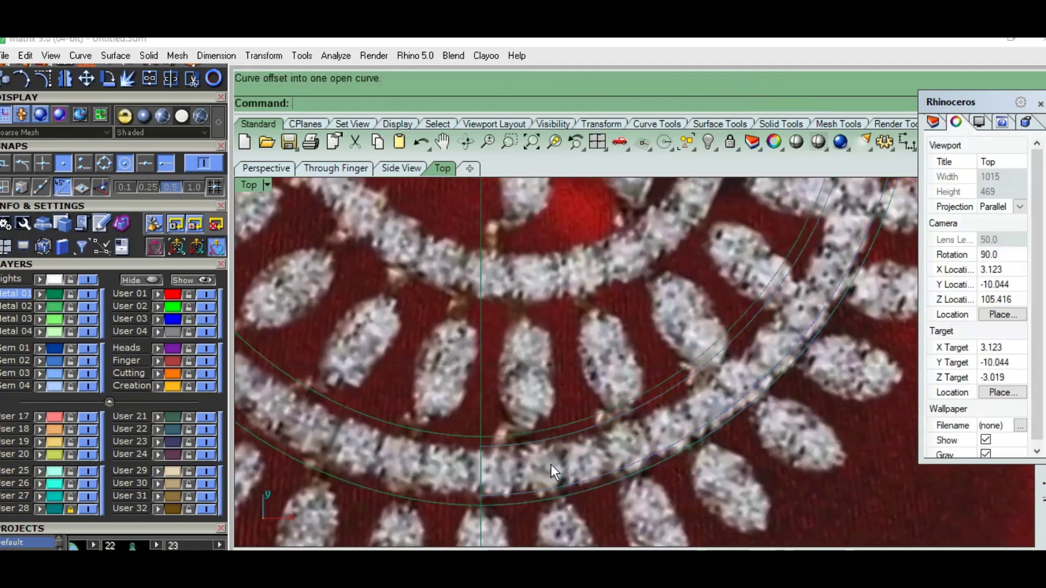
click(547, 438)
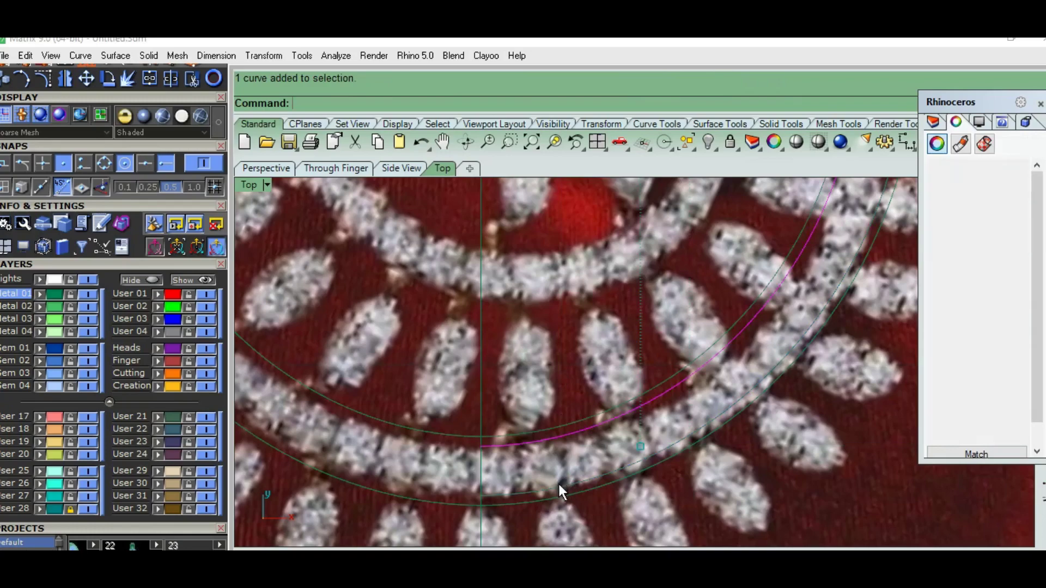
scroll(558, 483, down, 5)
key(Delete)
Draw a straight line from the band up across the pendant
scroll(677, 449, up, 2)
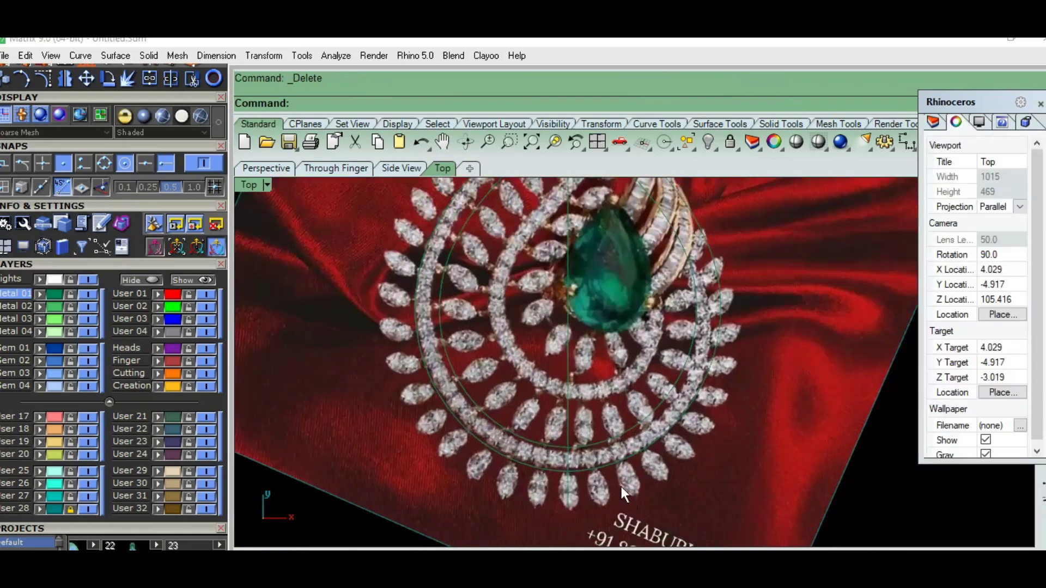
drag(621, 486, 468, 502)
scroll(609, 467, down, 2)
scroll(610, 467, up, 3)
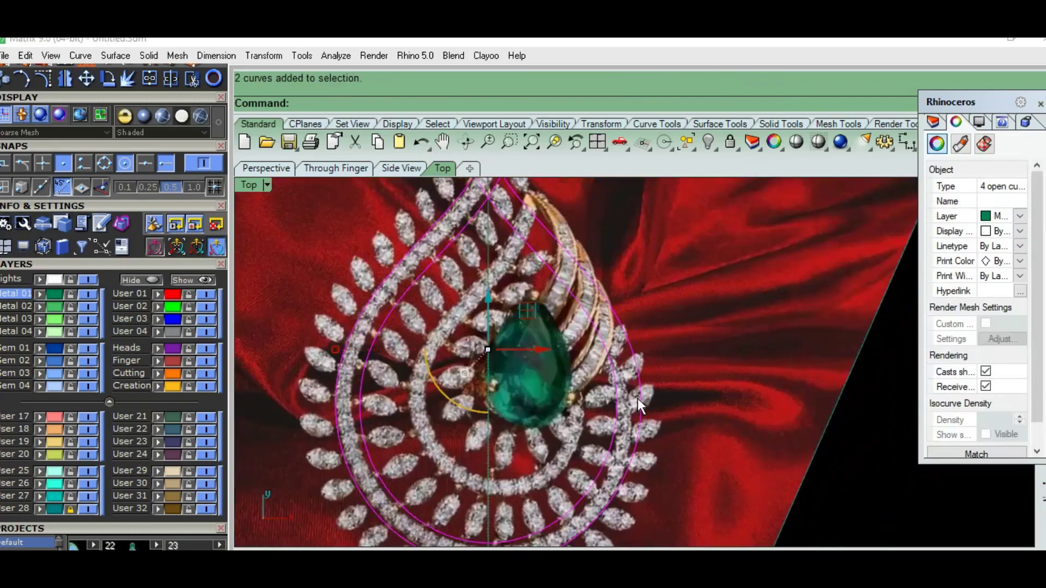
scroll(589, 396, up, 2)
scroll(586, 384, up, 2)
text(line)
key(Return)
click(553, 376)
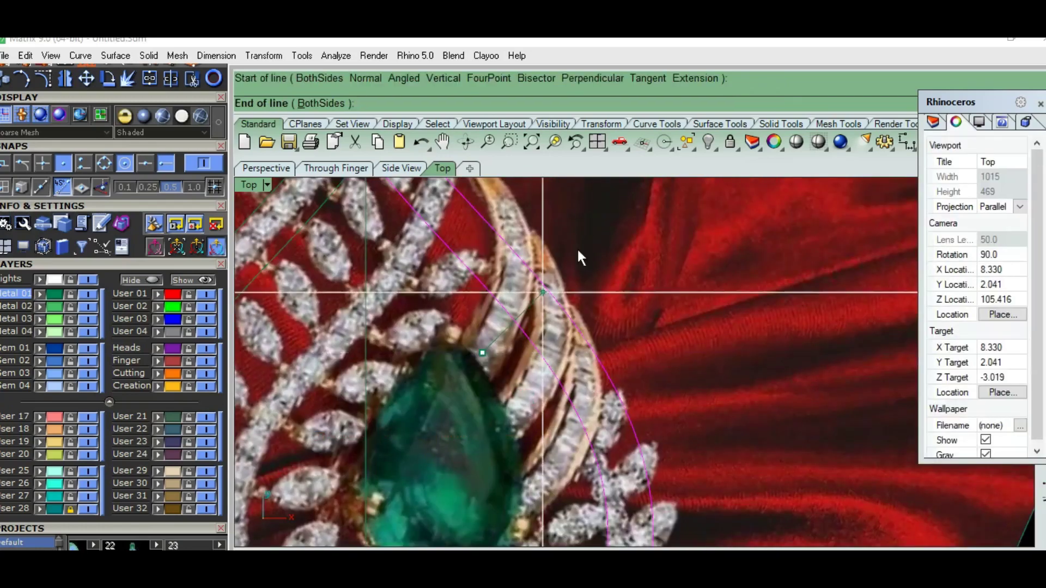
click(586, 246)
Delete the stray curve
drag(617, 279, 561, 225)
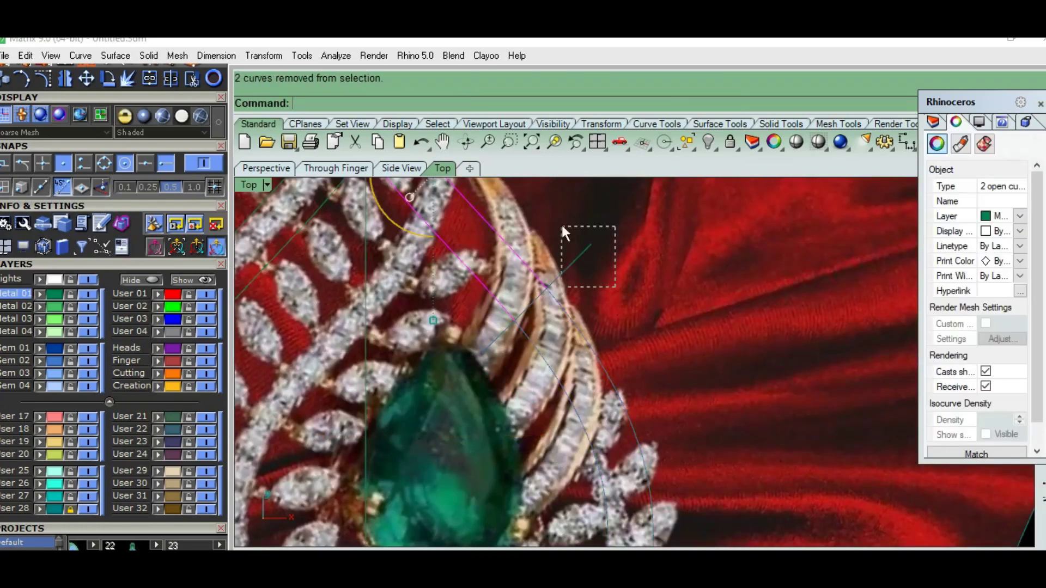
scroll(683, 375, down, 3)
key(Delete)
scroll(673, 397, down, 2)
Run the projection command on the two circle curves and pear curve, answering Yes
drag(537, 417, 553, 485)
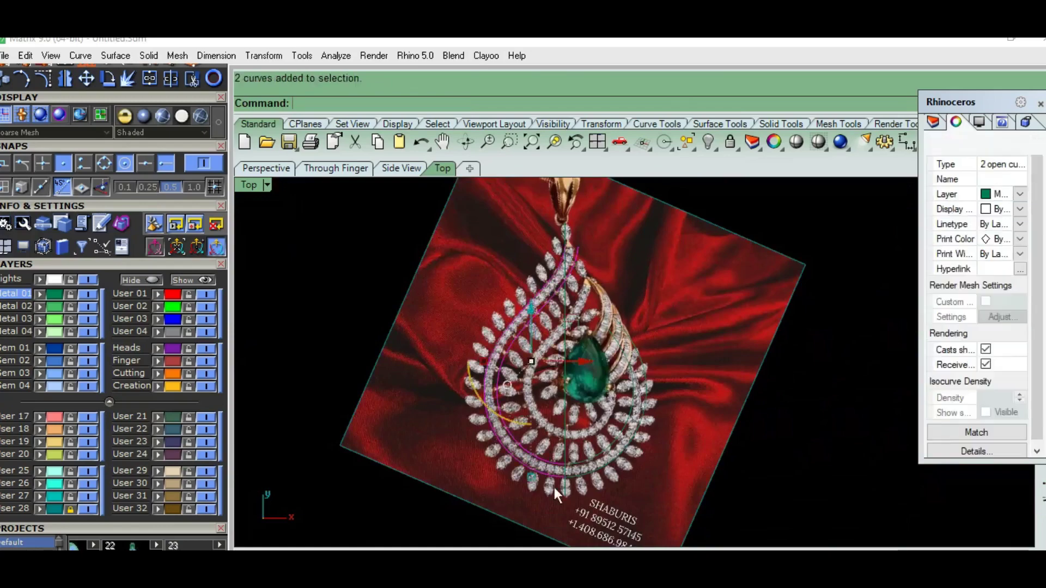
scroll(597, 467, up, 3)
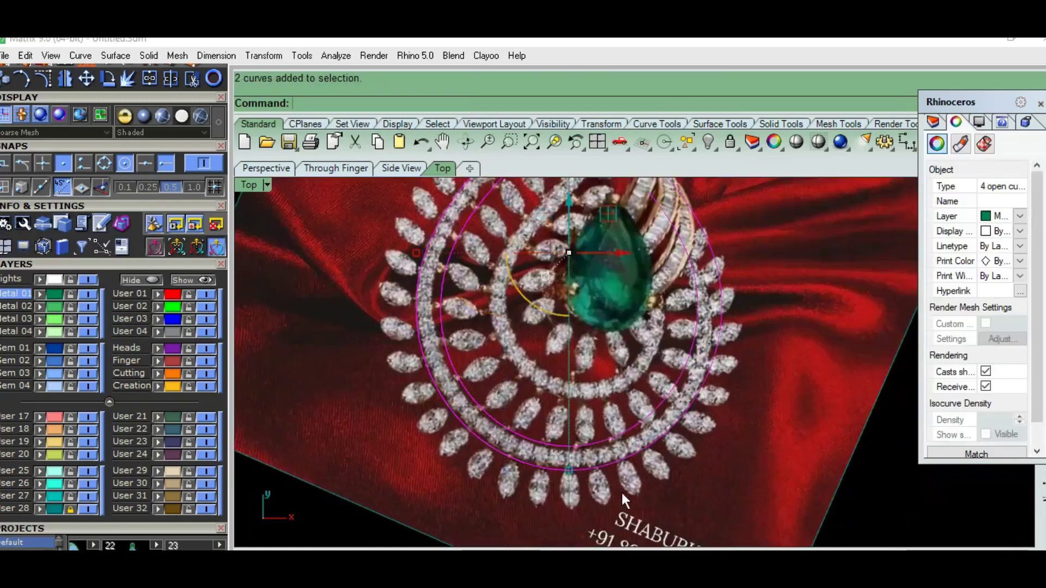
scroll(648, 473, down, 3)
scroll(701, 468, up, 2)
scroll(600, 421, down, 3)
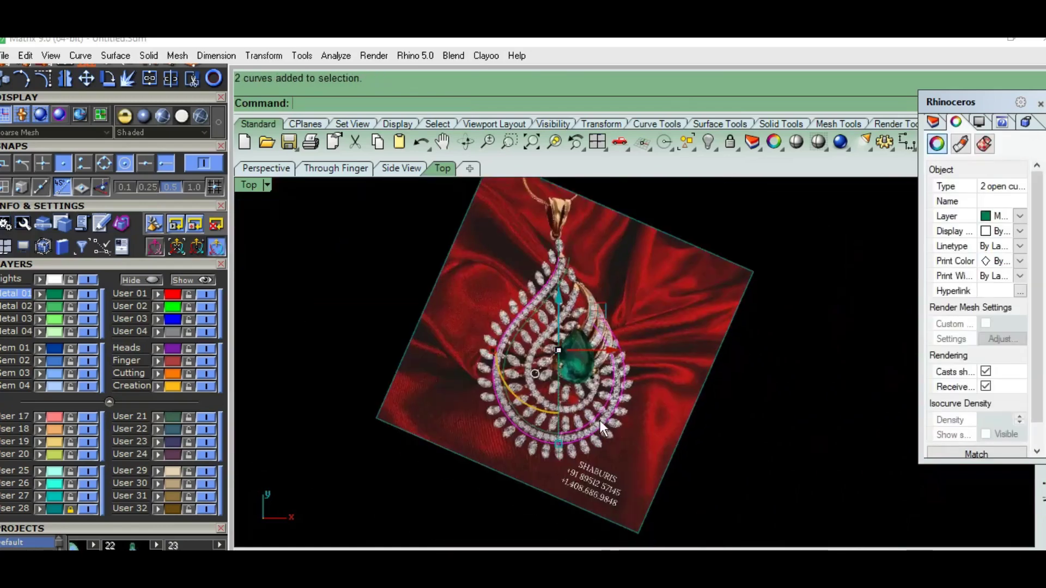
scroll(543, 430, up, 3)
scroll(561, 380, up, 1)
shift+click(568, 409)
scroll(568, 408, down, 1)
scroll(565, 441, up, 2)
text(P)
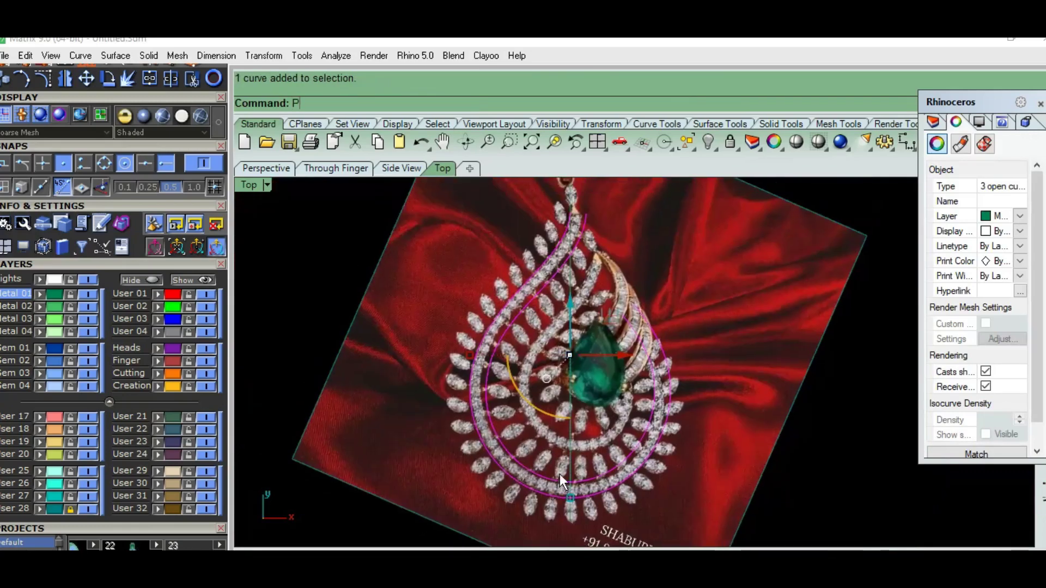
right_click(559, 474)
text(y)
key(Return)
Rebuild the teardrop curves to 9 points at degree 3
scroll(703, 414, down, 2)
scroll(592, 434, up, 2)
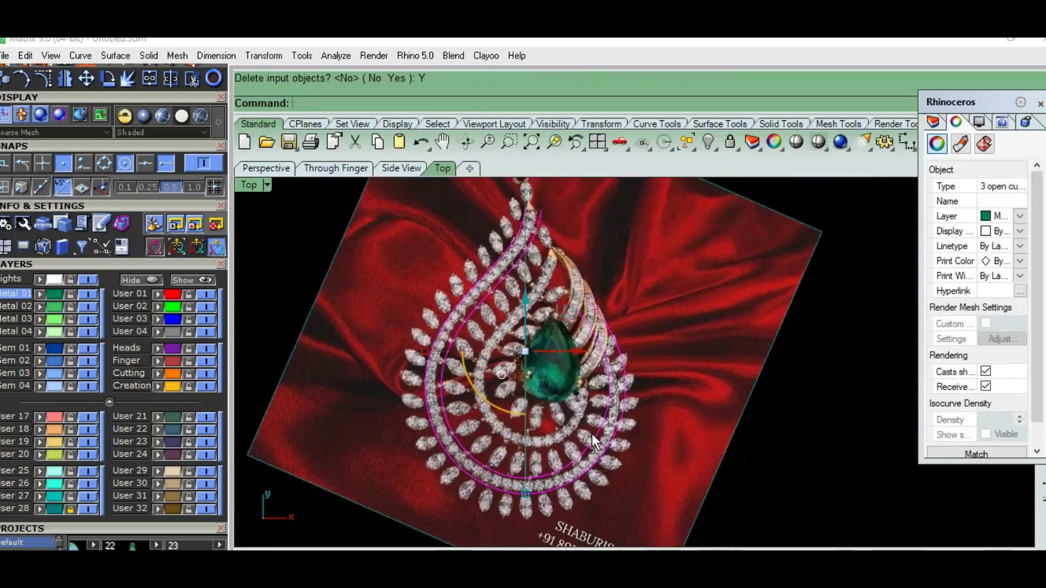
scroll(588, 426, up, 1)
text(rebuild)
key(Return)
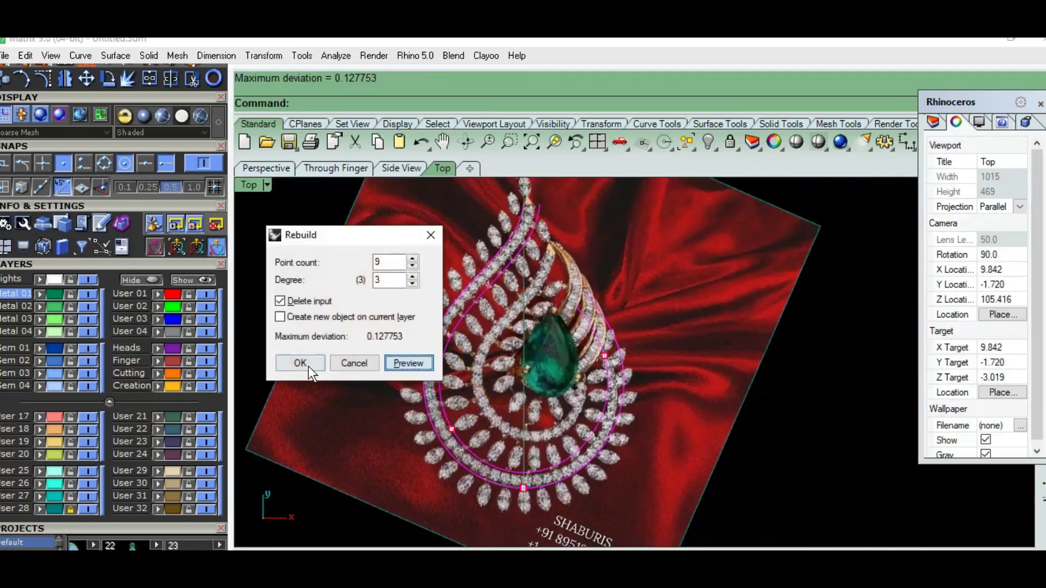
click(299, 363)
scroll(503, 452, up, 1)
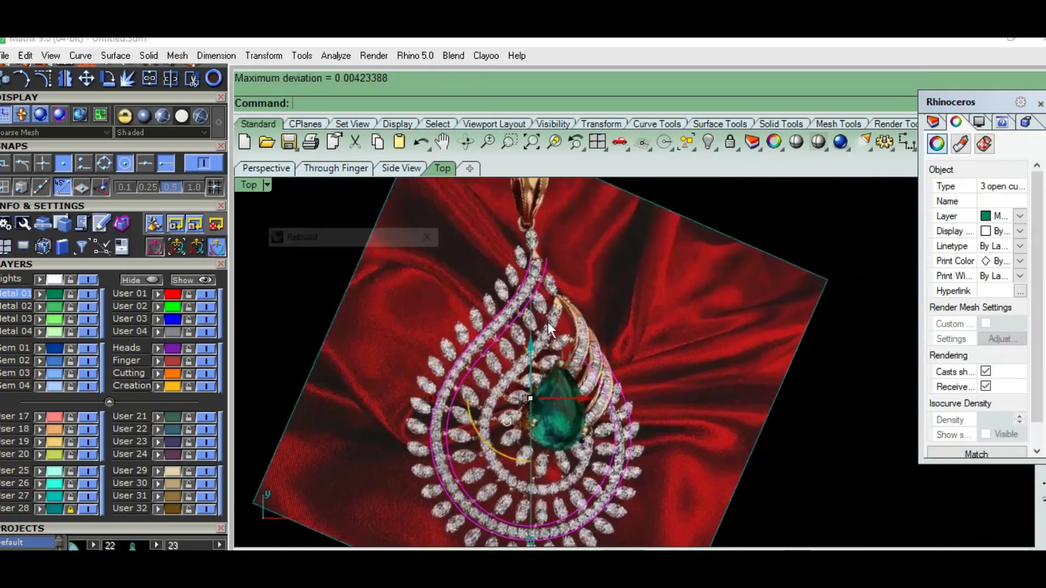
scroll(548, 322, up, 2)
scroll(553, 349, up, 2)
click(544, 419)
Select the two guide curves and pan across the pendant
scroll(542, 414, down, 3)
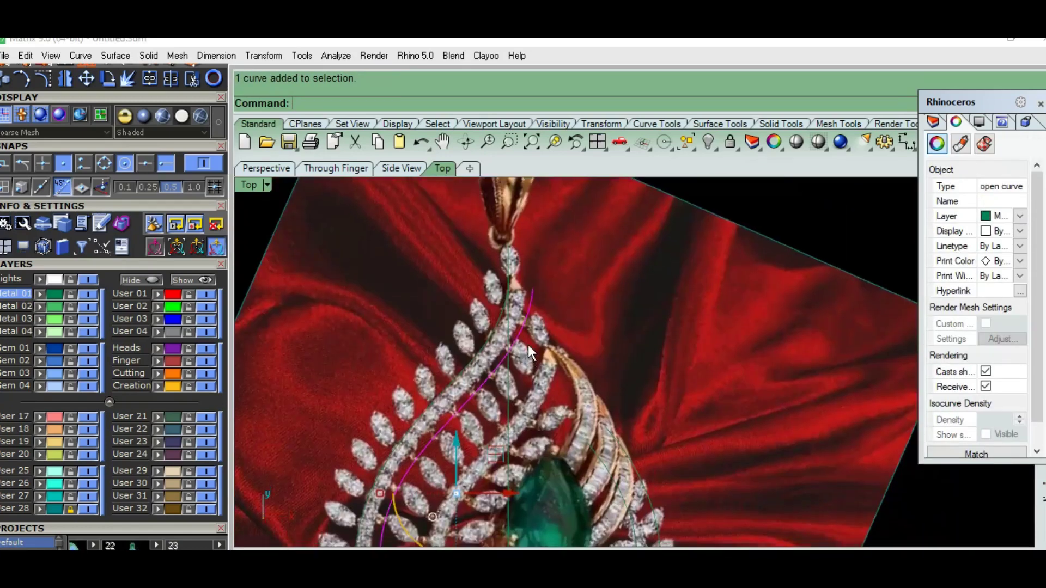
scroll(529, 346, down, 2)
drag(528, 369, 381, 526)
right_drag(447, 397, 417, 431)
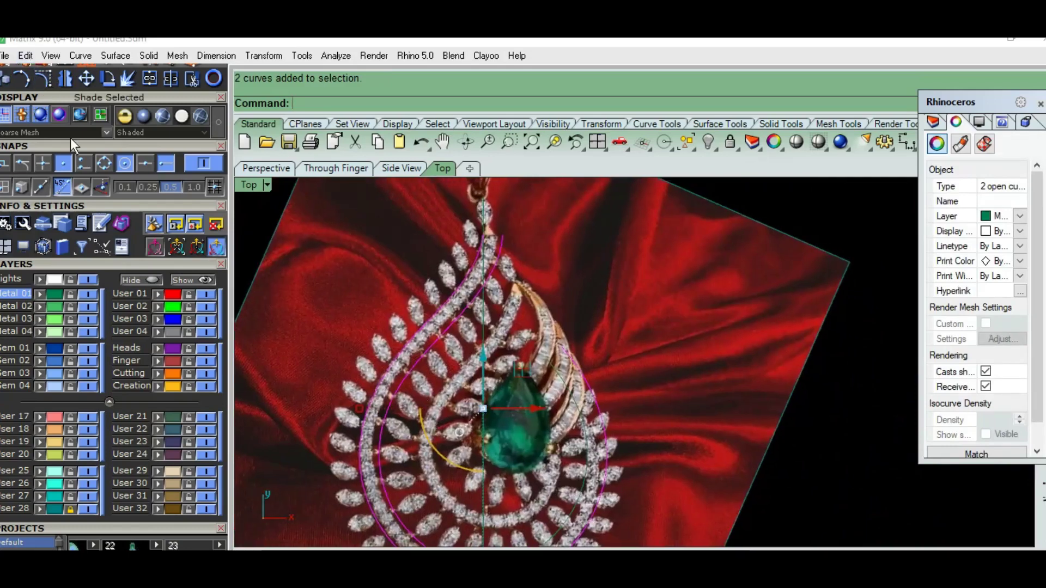
scroll(92, 206, up, 1)
scroll(87, 230, up, 2)
scroll(35, 161, up, 1)
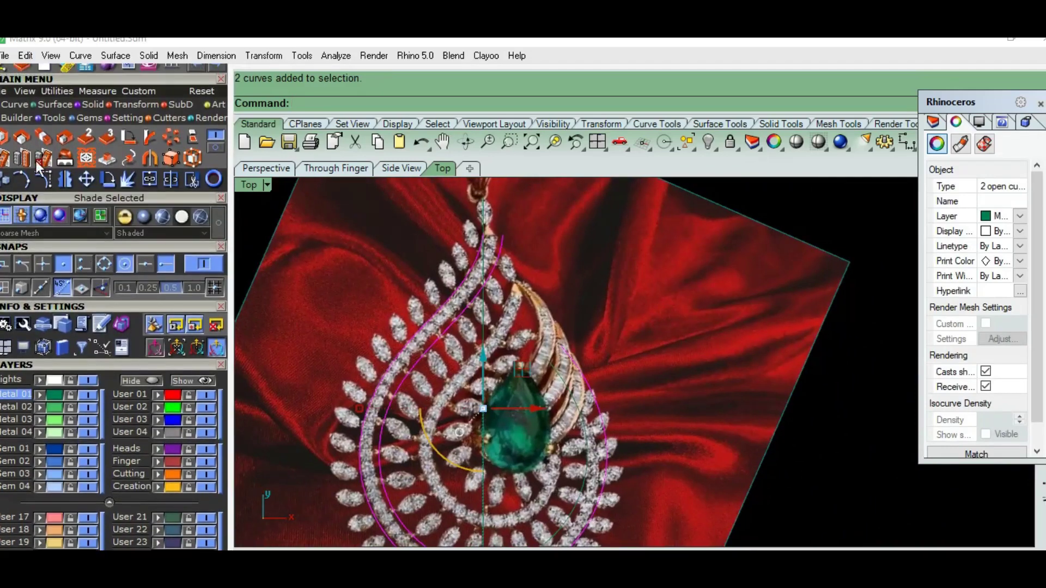
Trace an interpolated curve along the upper swirling band
click(19, 105)
scroll(489, 383, up, 3)
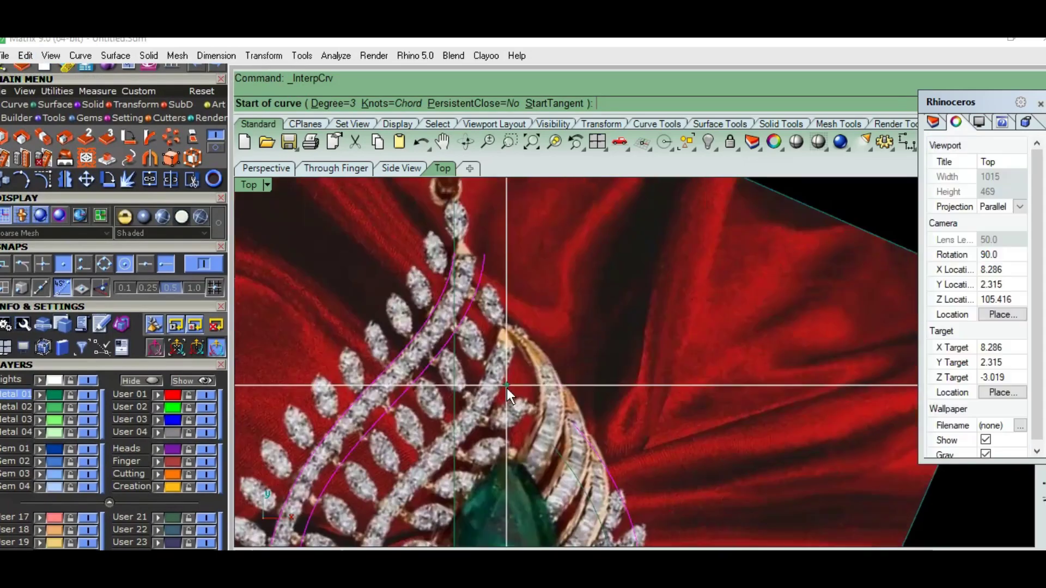
scroll(507, 388, up, 3)
click(504, 308)
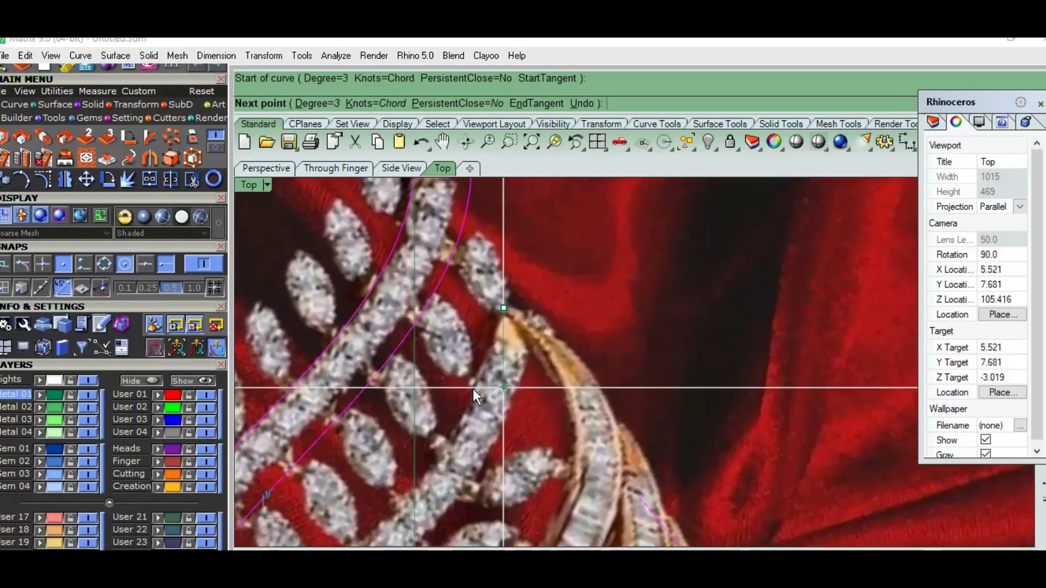
key(Return)
click(328, 456)
Try a 3-unit offset copy of the new curve, then undo it as too wide
text(offset)
key(Return)
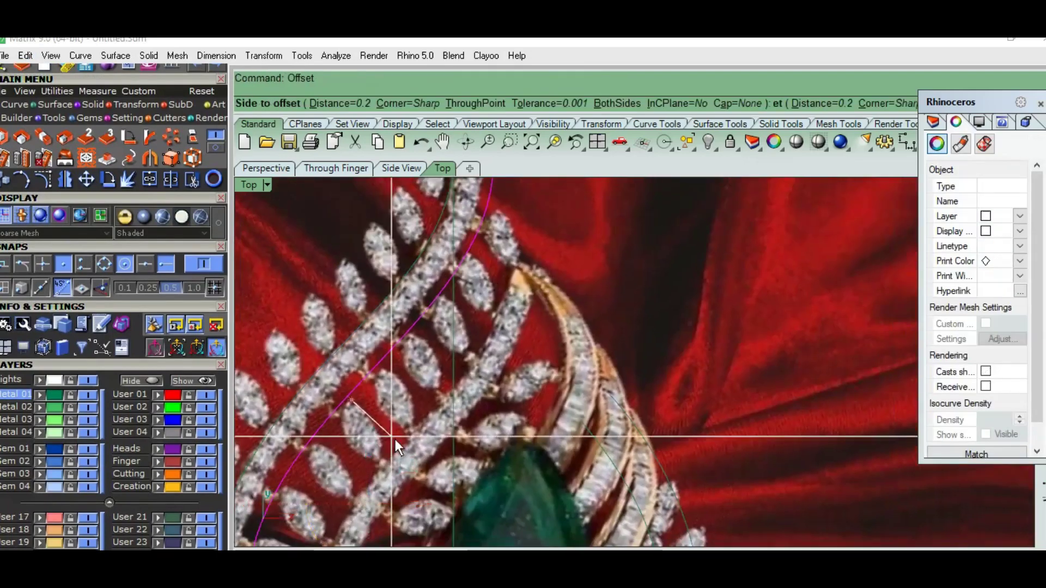
scroll(395, 439, up, 3)
text(3)
key(Return)
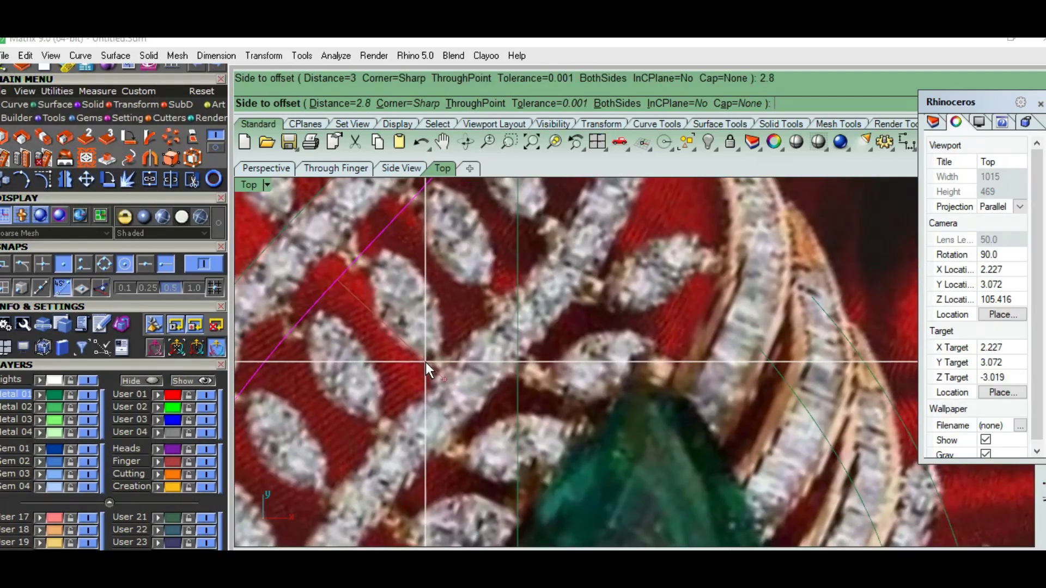
click(426, 362)
scroll(446, 401, down, 3)
key(ctrl+z)
Offset the curve by 2.7 instead and select a curve to join
key(Return)
text(2.7)
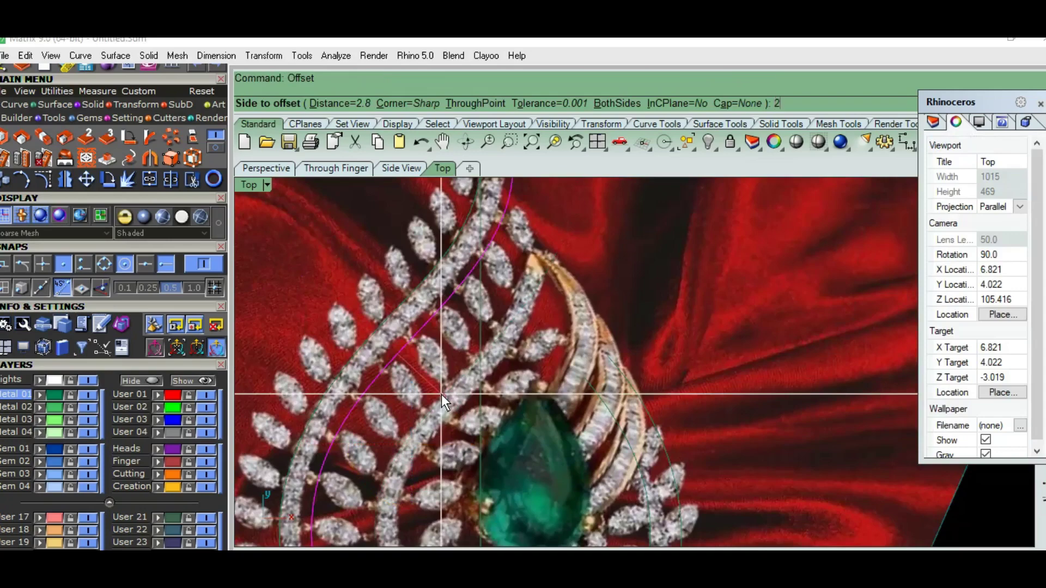
key(Return)
click(442, 395)
scroll(421, 451, up, 2)
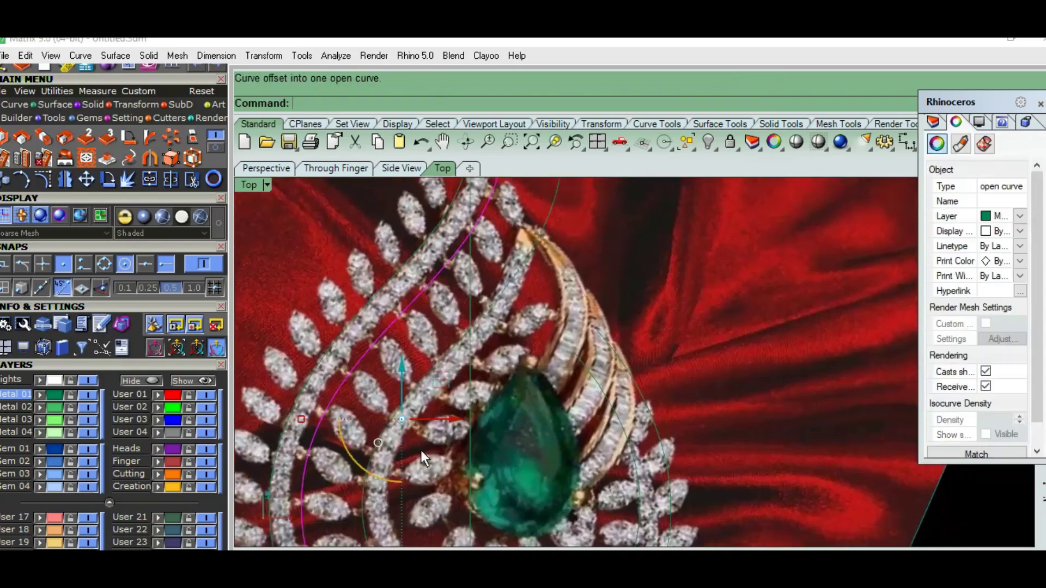
scroll(473, 297, up, 2)
click(382, 504)
scroll(411, 437, down, 2)
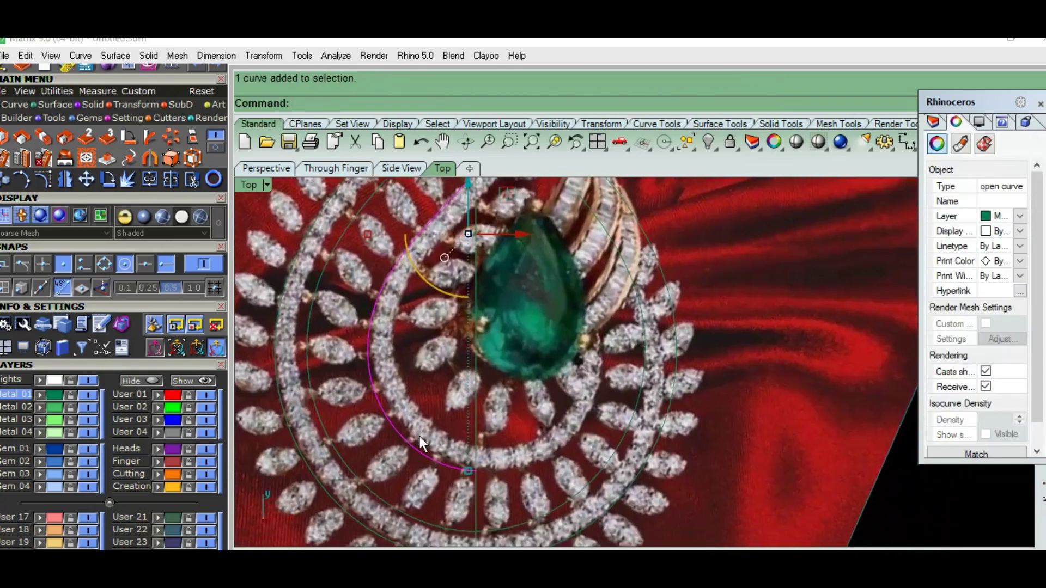
scroll(420, 436, up, 2)
Join the curve across its gap and delete an unwanted curve
scroll(507, 491, up, 2)
key(ctrl+j)
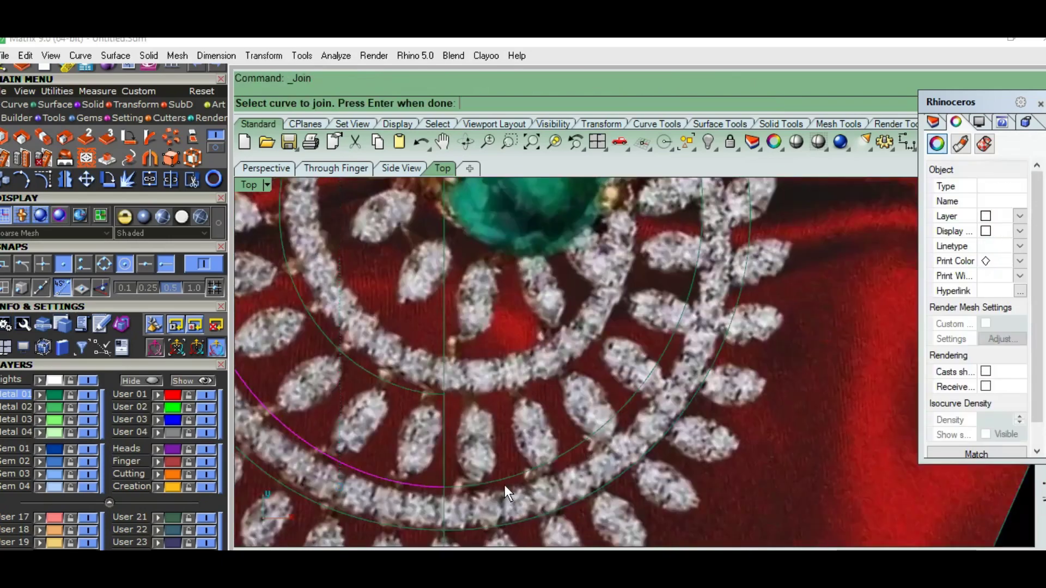
click(499, 480)
key(Return)
click(363, 424)
scroll(403, 444, down, 3)
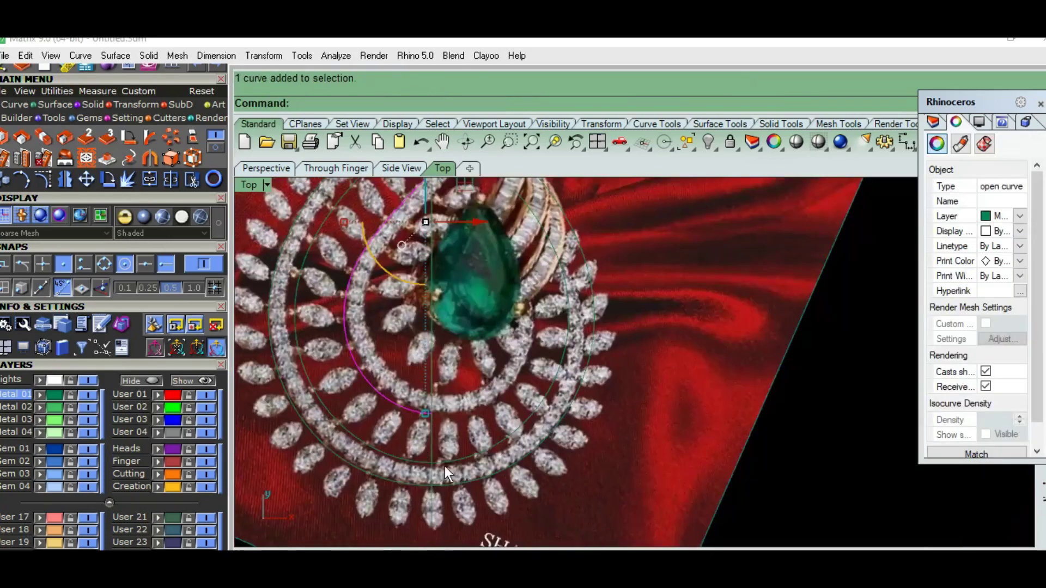
key(Delete)
Rebuild the two inner ring curves with a point count of 11
drag(571, 466, 570, 465)
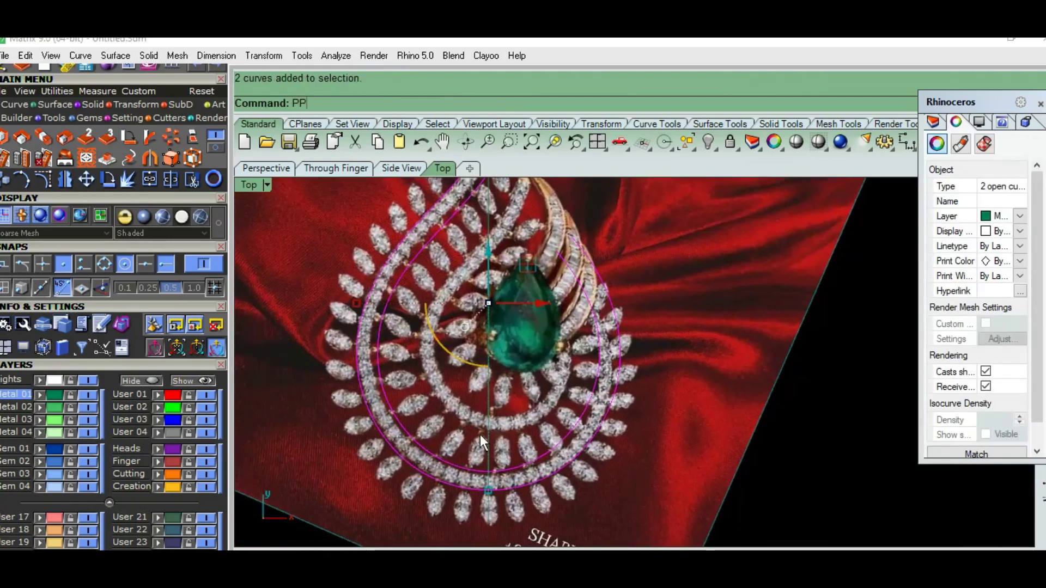
scroll(500, 435, up, 3)
text(rebuild)
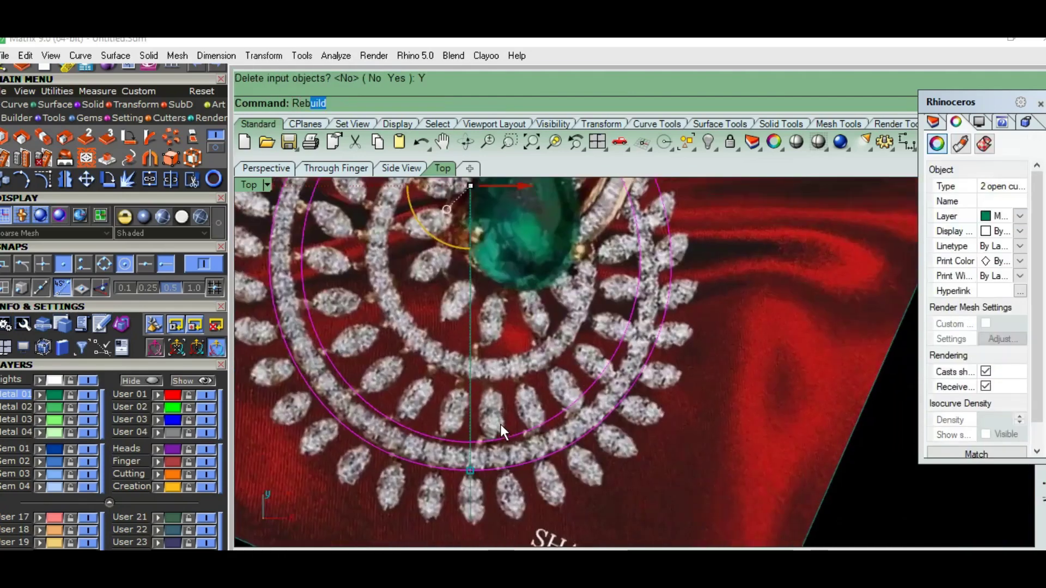
key(Return)
double_click(389, 262)
text(11)
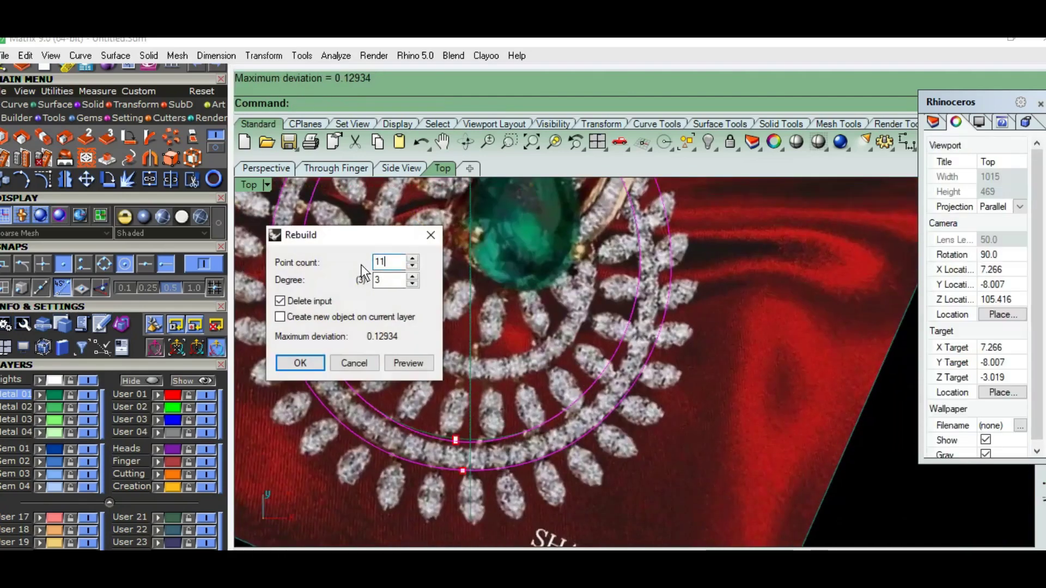
click(300, 364)
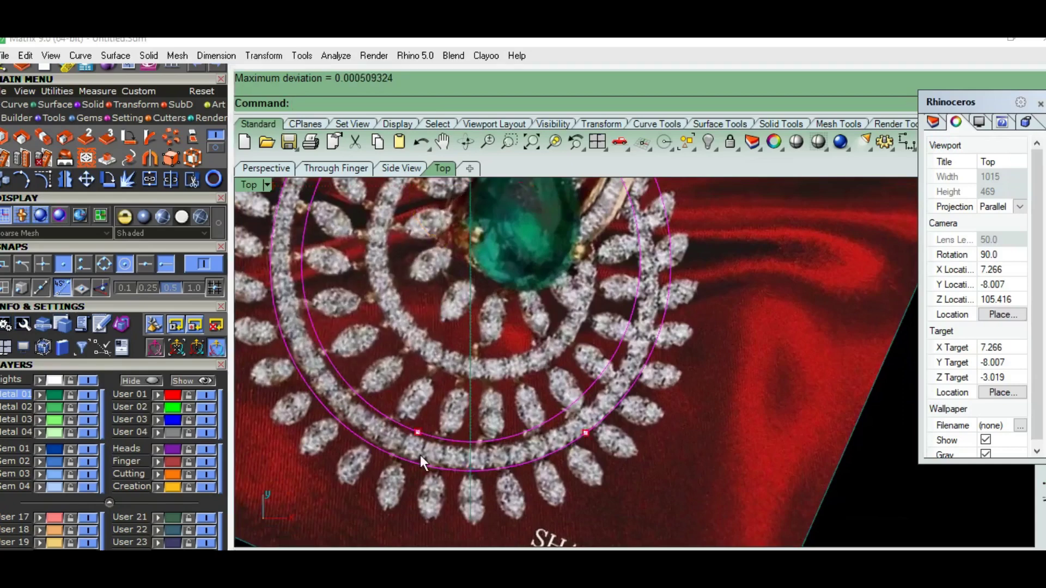
Offset a curve at distance 1 toward the stone and select the new curve
click(403, 390)
scroll(431, 338, up, 2)
click(432, 337)
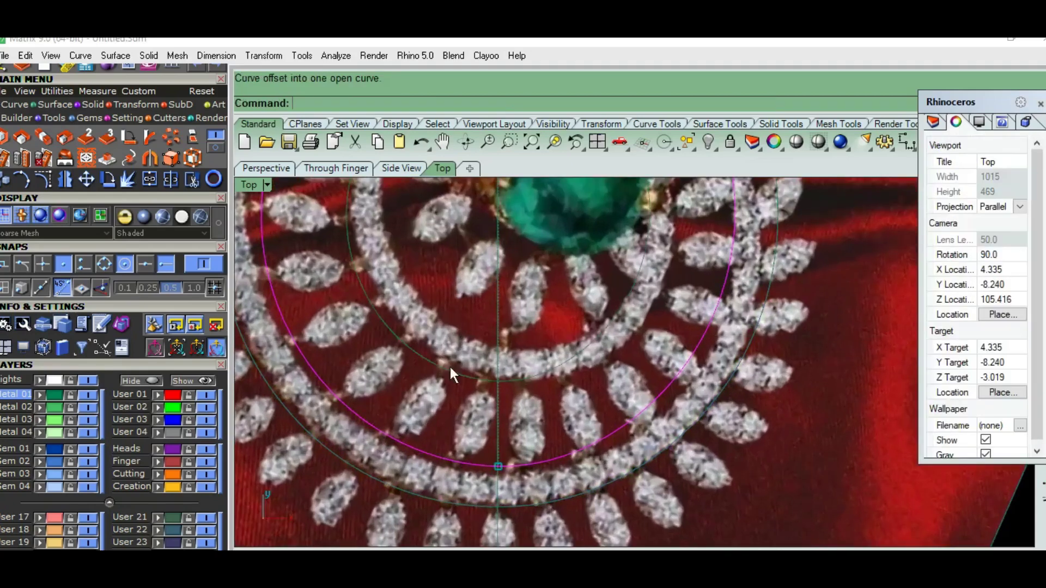
drag(458, 321, 425, 395)
scroll(472, 480, down, 5)
scroll(474, 489, up, 1)
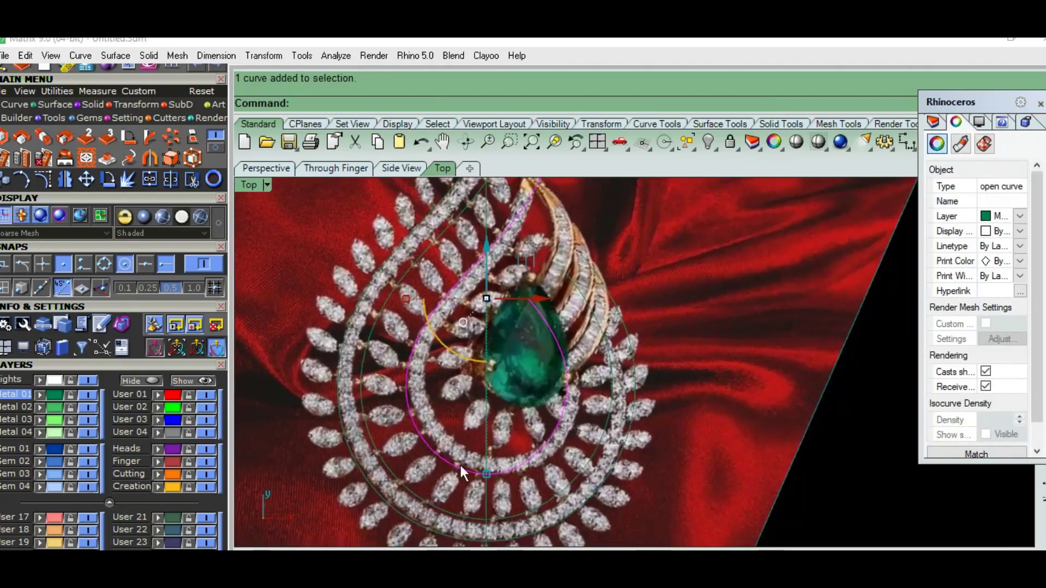
scroll(447, 428, up, 2)
scroll(404, 390, up, 3)
Rebuild the selected curve smoothly to 13 points
text(rebuild)
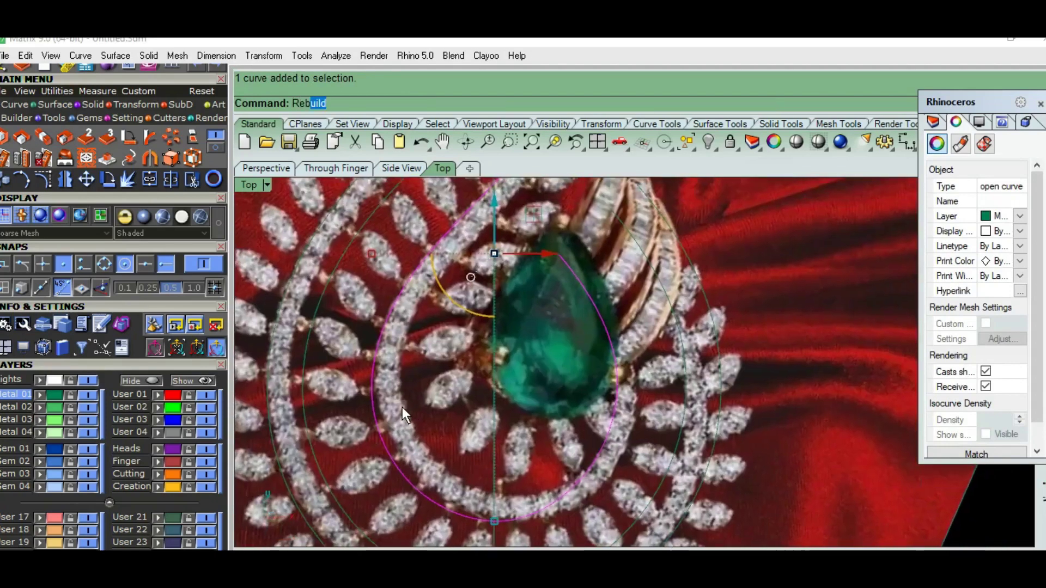
key(Return)
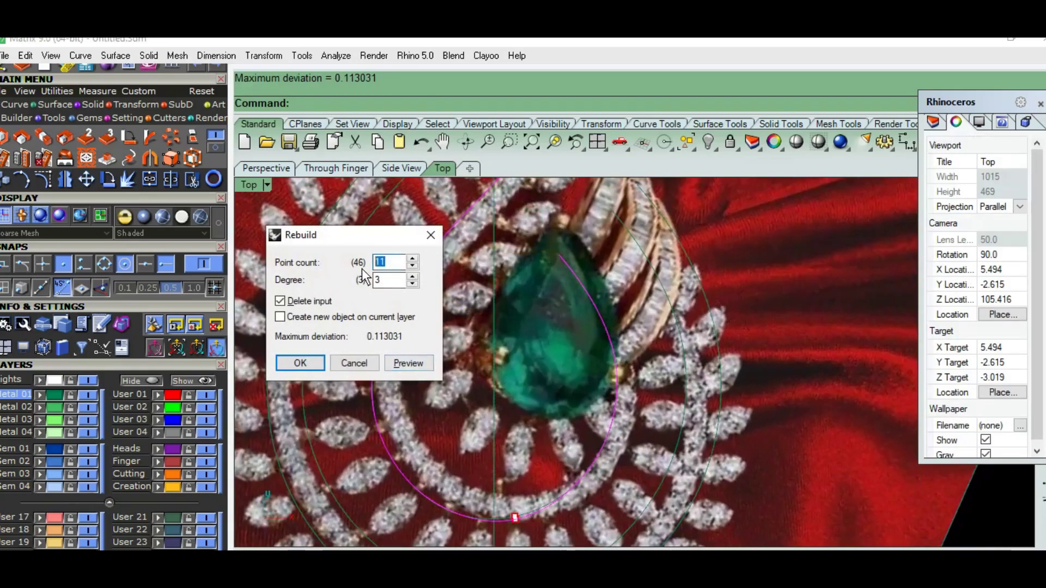
text(105)
click(396, 366)
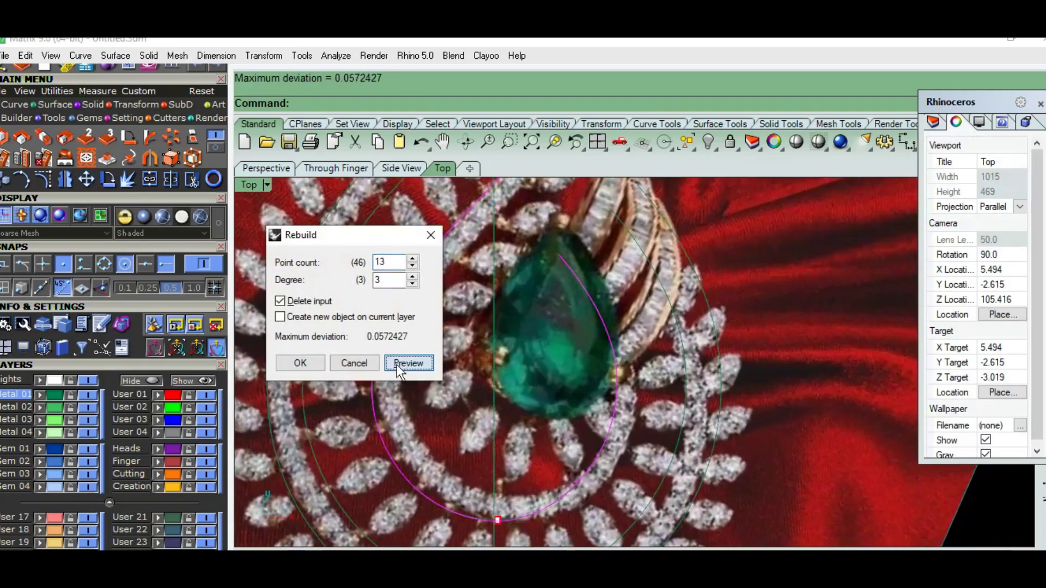
click(298, 369)
scroll(436, 419, down, 1)
Offset the pink teardrop curve inward three times
click(411, 422)
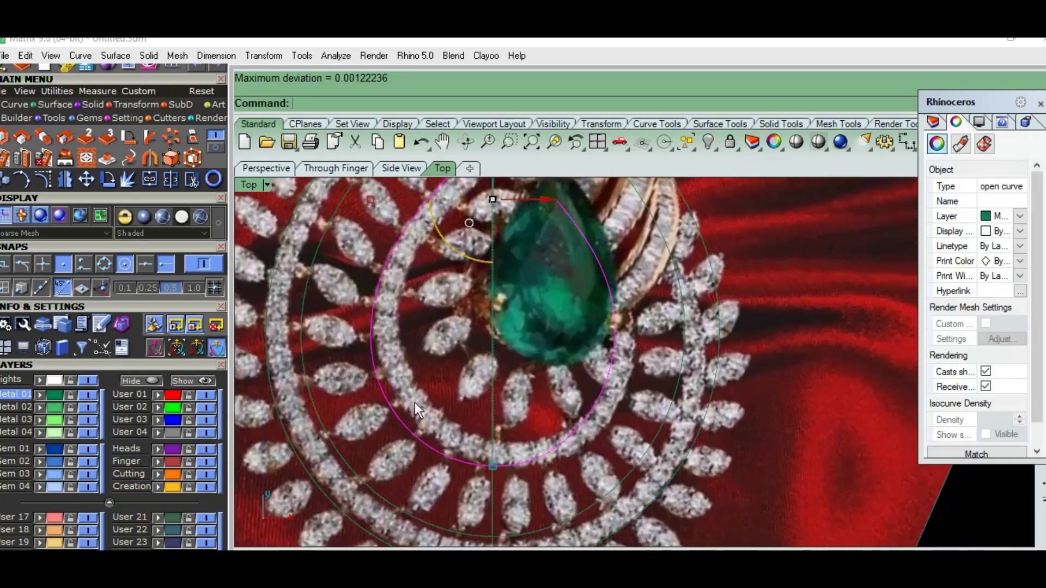
text(offset)
key(Return)
scroll(437, 377, up, 2)
click(439, 378)
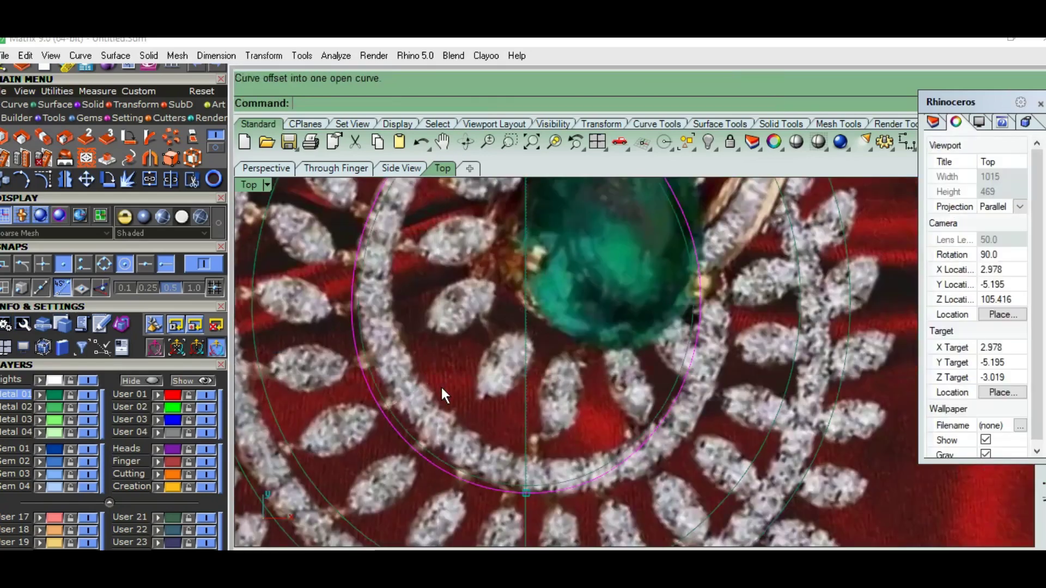
key(Return)
text(1)
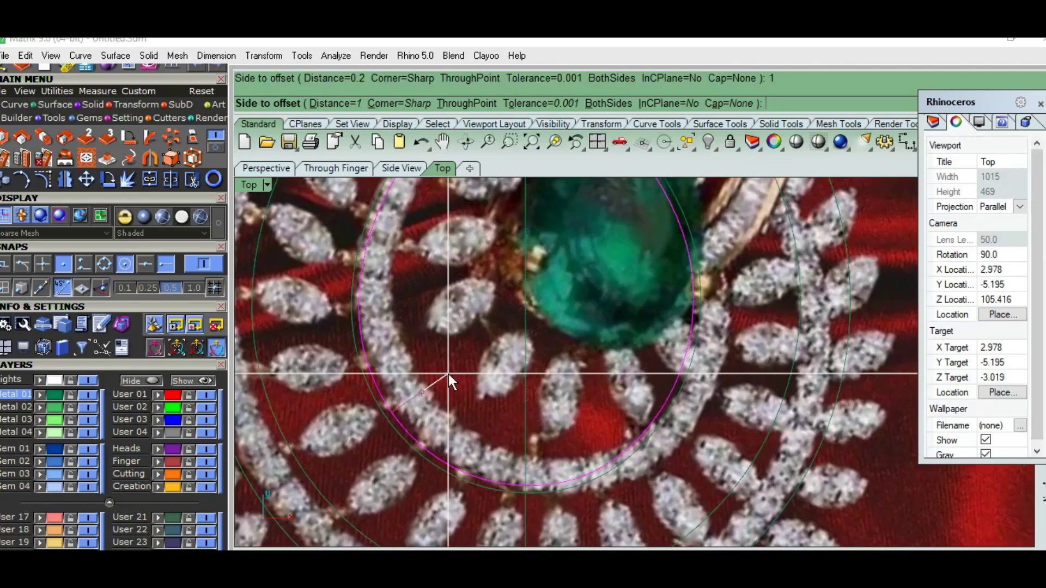
click(449, 374)
key(Return)
text(2)
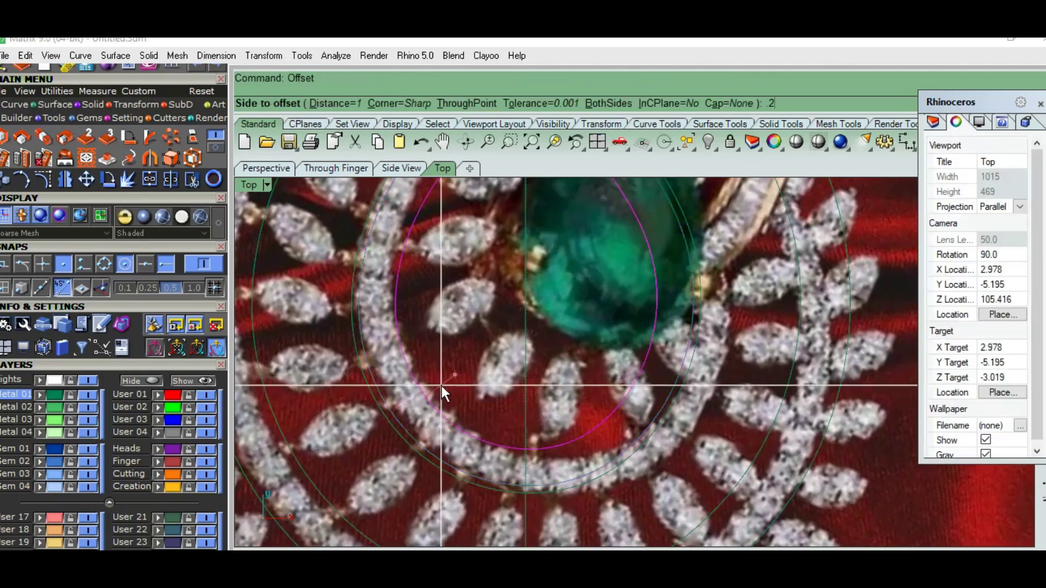
click(442, 386)
Delete the two unwanted offset curves, then undo the deletion
click(439, 406)
shift+click(412, 438)
scroll(450, 458, down, 3)
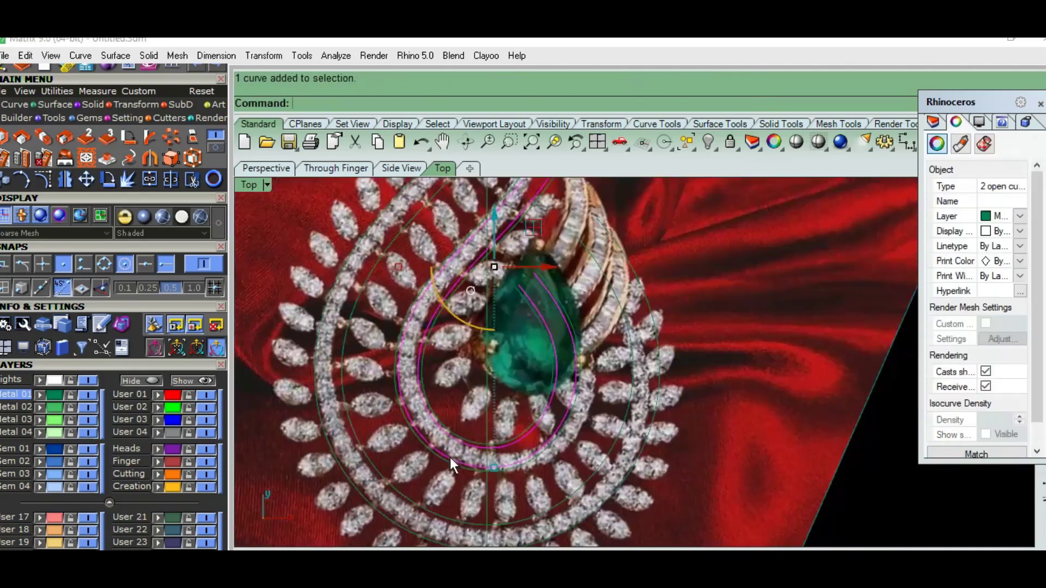
key(Delete)
scroll(450, 386, up, 3)
key(ctrl+z)
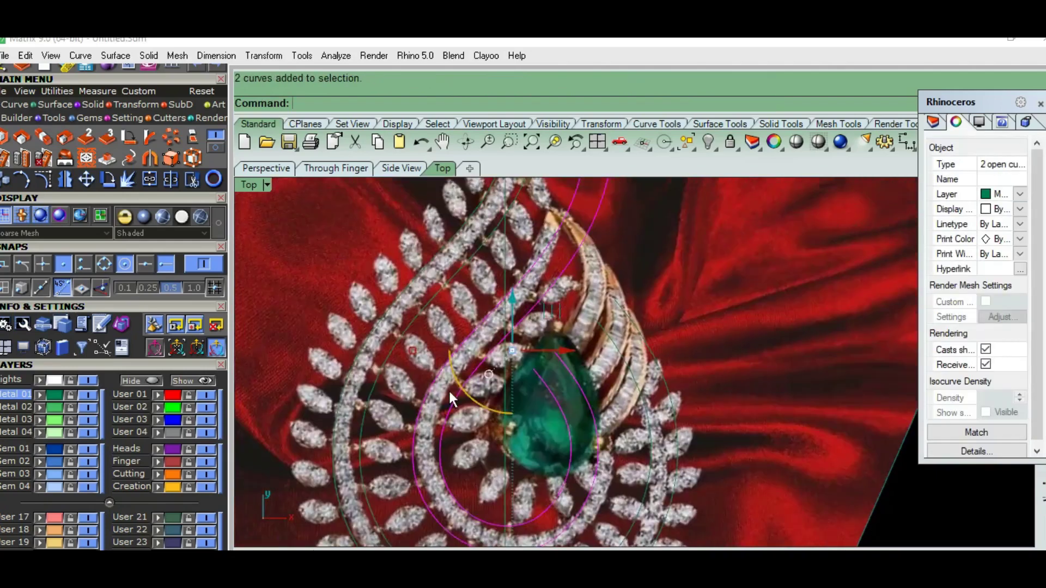
scroll(449, 389, up, 2)
scroll(505, 435, down, 1)
Rebuild the two open inner band curves and clear the selection
text(build)
key(Return)
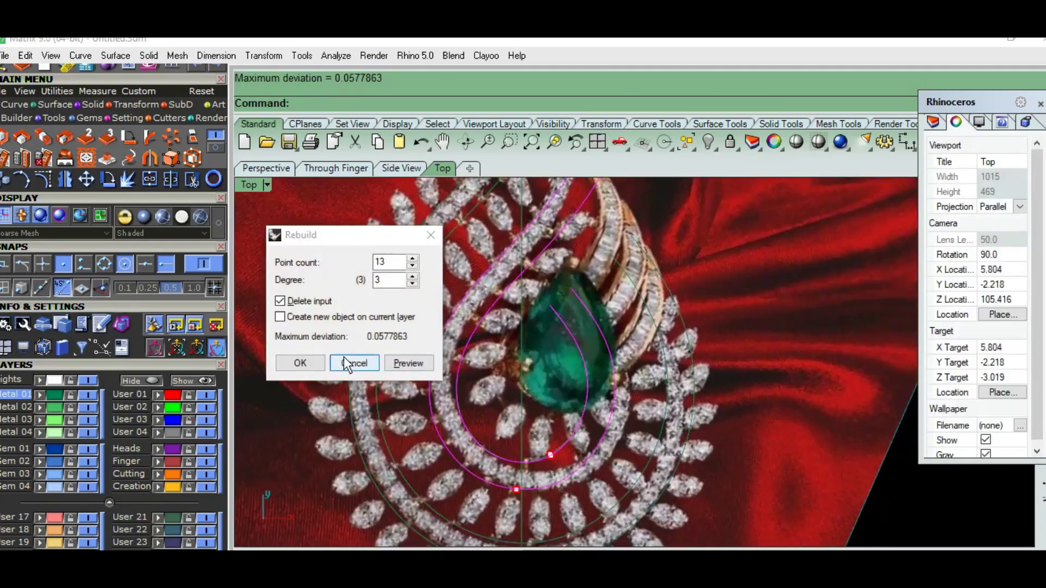
click(321, 366)
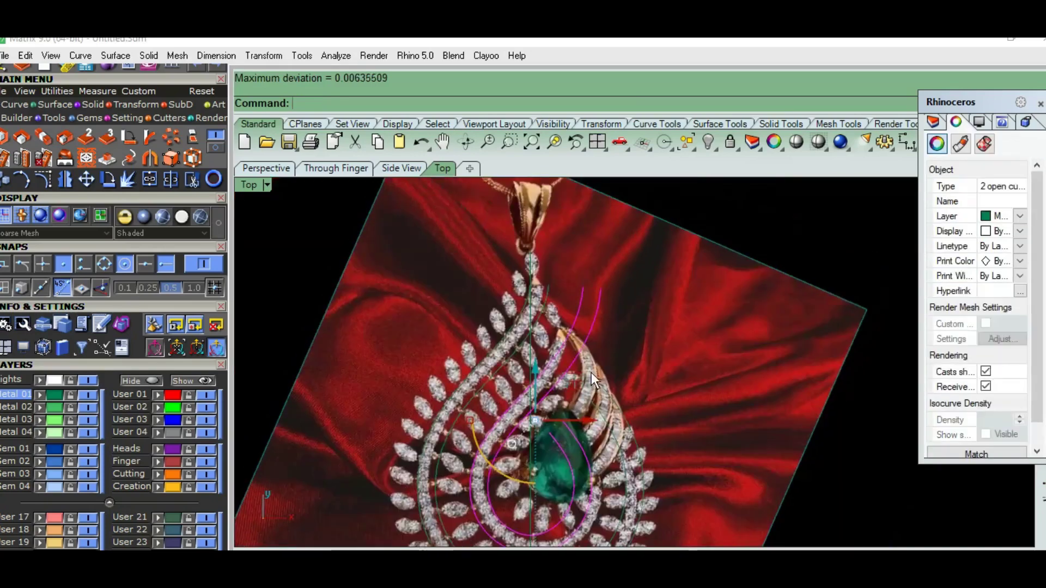
click(591, 373)
scroll(612, 305, up, 5)
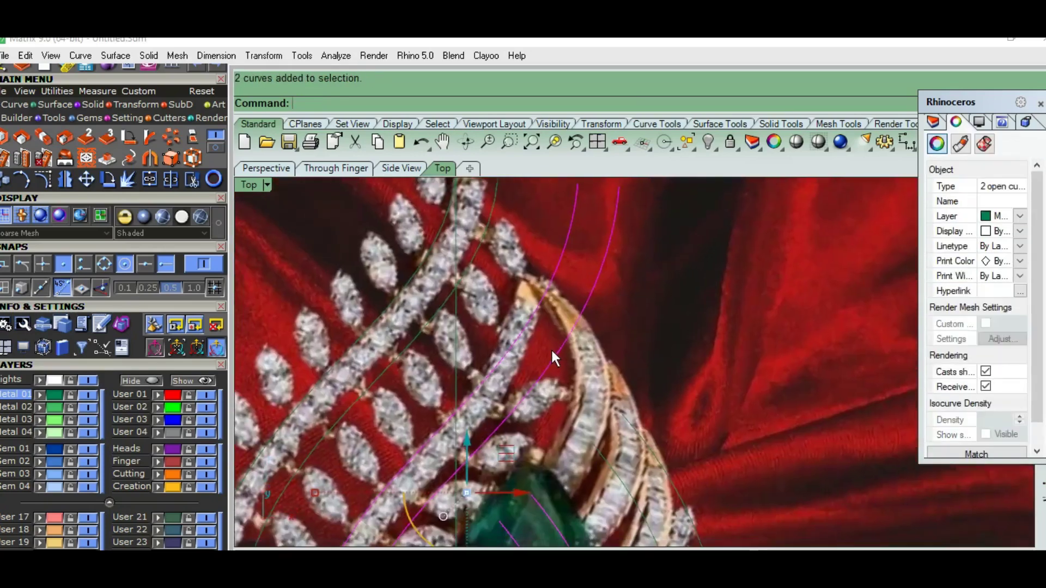
Show control points and select the points at the inner curves' upper ends
key(ctrl+F1)
key(F10)
key(ctrl+F1)
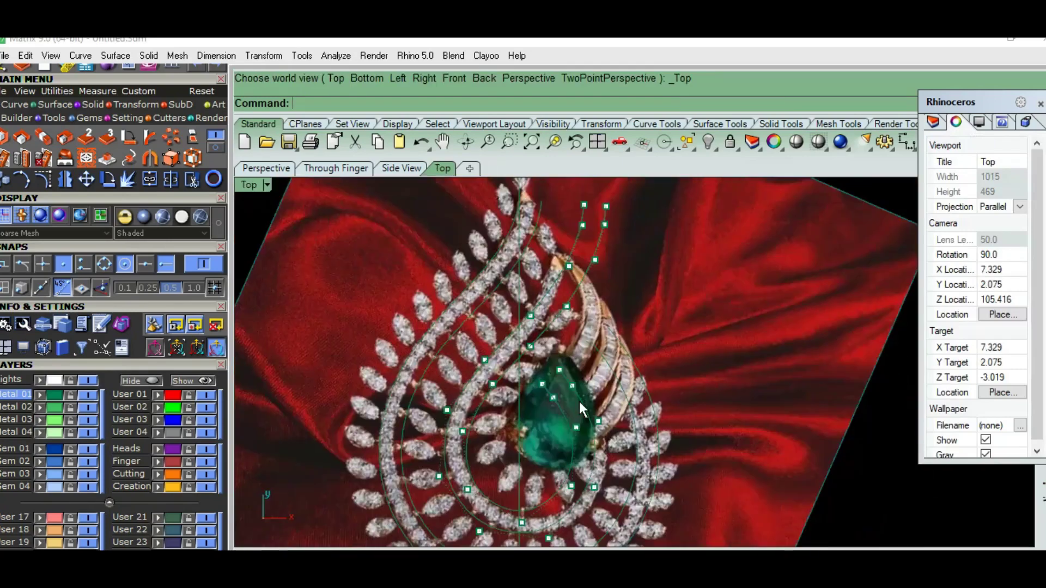
scroll(580, 401, up, 3)
scroll(572, 265, up, 3)
scroll(465, 425, down, 2)
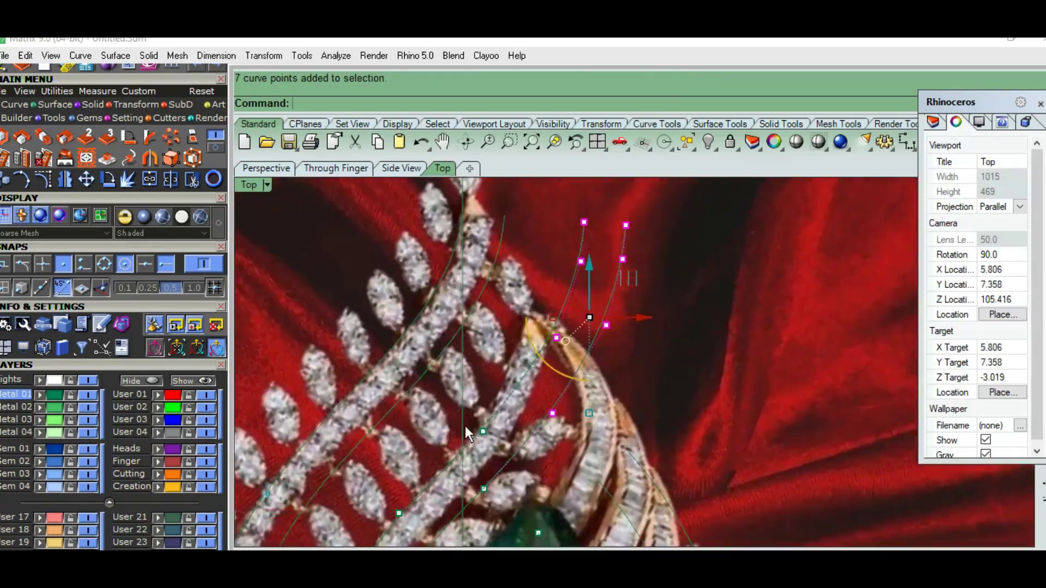
scroll(478, 394, up, 2)
click(599, 278)
Rotate the selected tip points around a centre point toward the baguette band
text(RT)
key(Return)
click(441, 448)
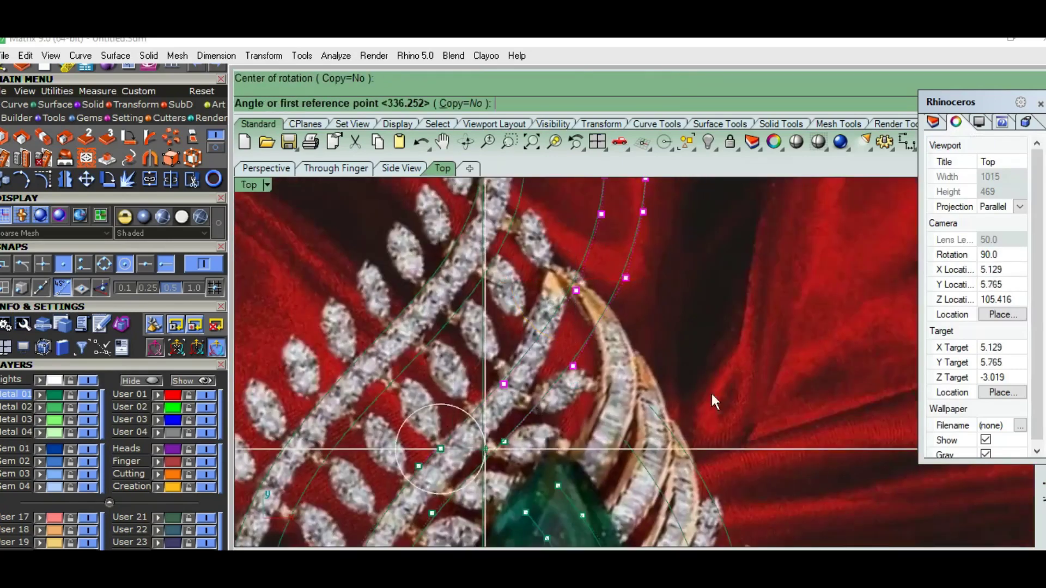
click(888, 314)
click(883, 267)
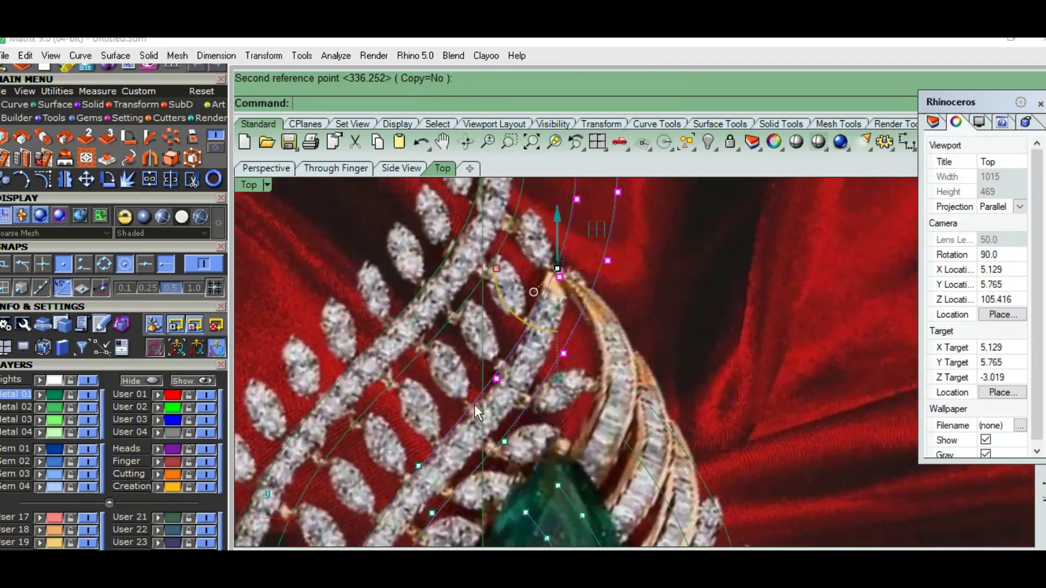
right_drag(580, 342, 517, 423)
Rotate the tip points a second time around a new centre
key(Return)
click(507, 363)
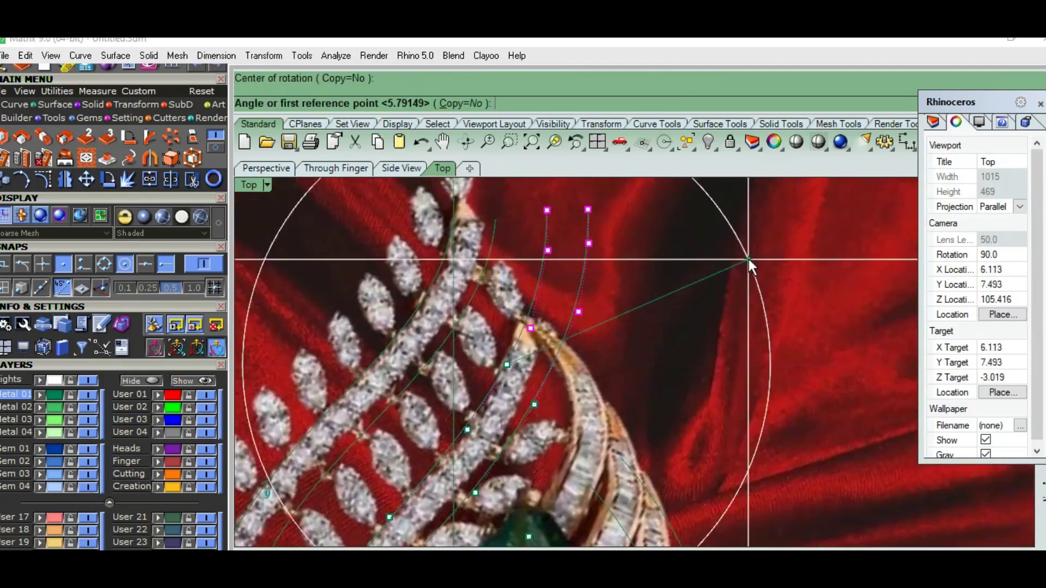
click(744, 241)
scroll(735, 256, down, 3)
click(553, 406)
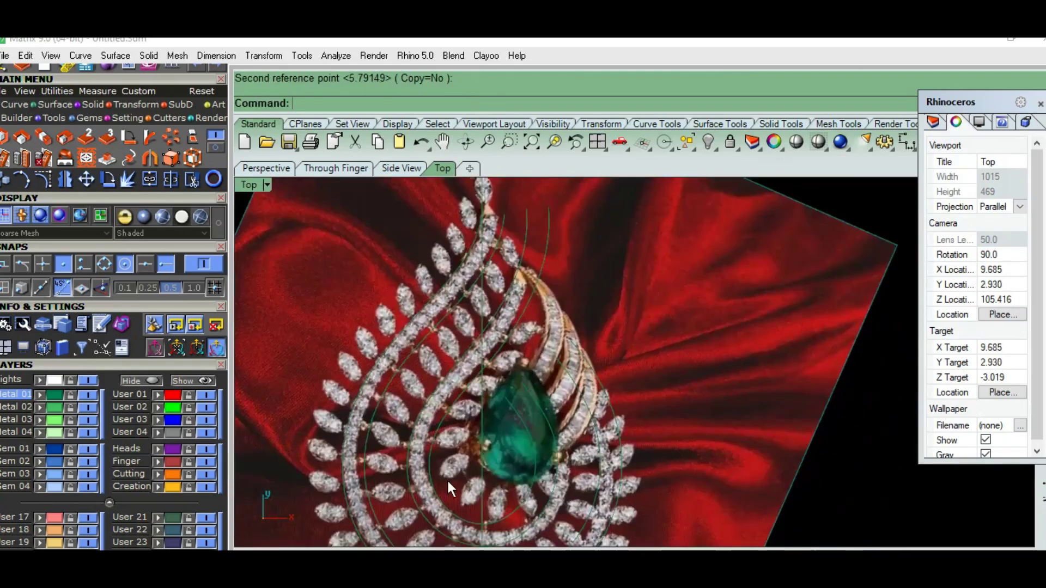
Rebuild both curves to 13 points at degree 3 and frame the whole pendant
scroll(425, 393, up, 3)
text(rebuild)
key(Return)
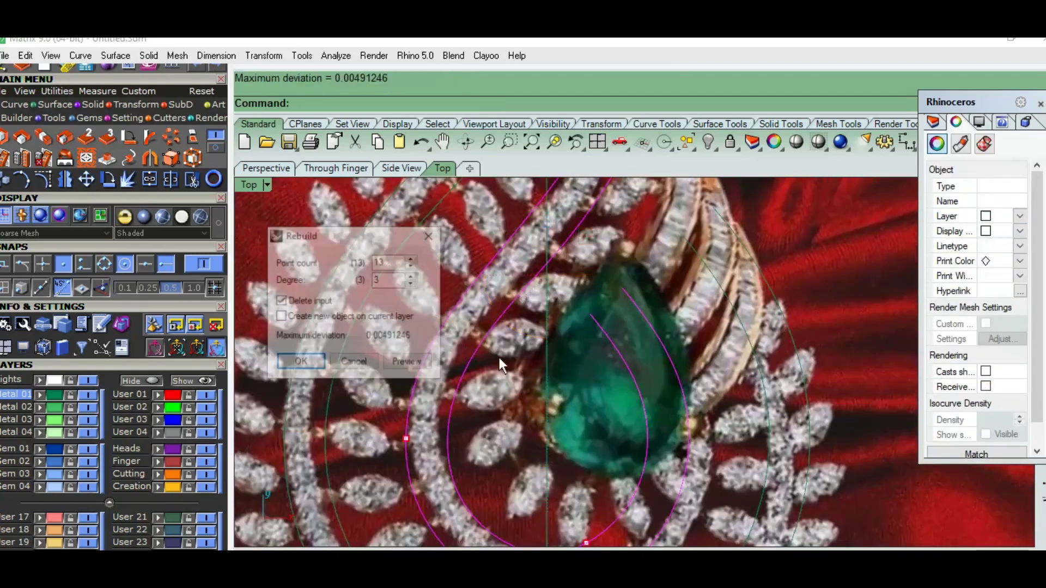
click(301, 364)
scroll(501, 402, down, 3)
scroll(591, 341, down, 2)
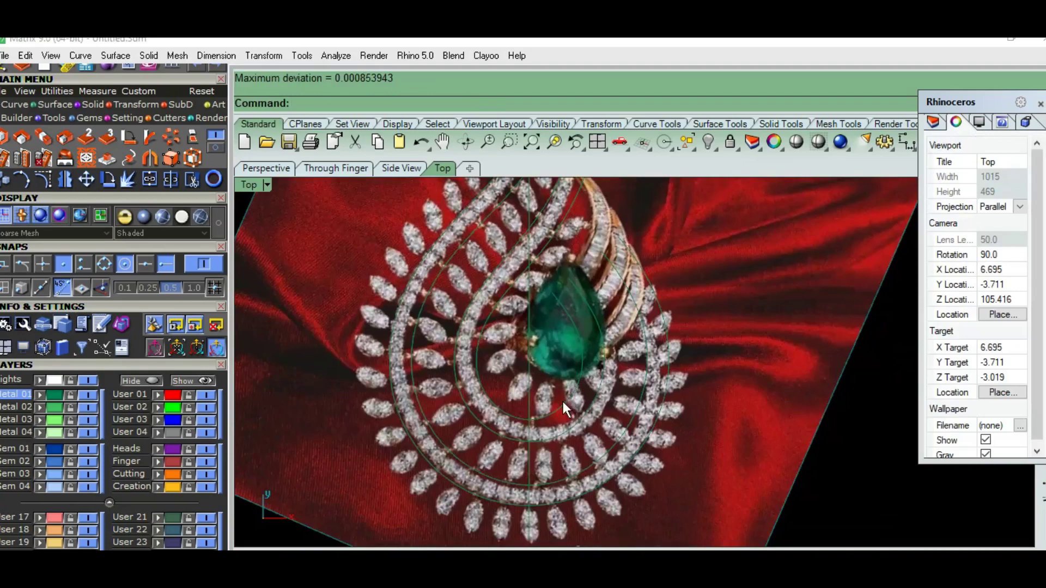
scroll(562, 397, down, 3)
right_drag(573, 390, 545, 424)
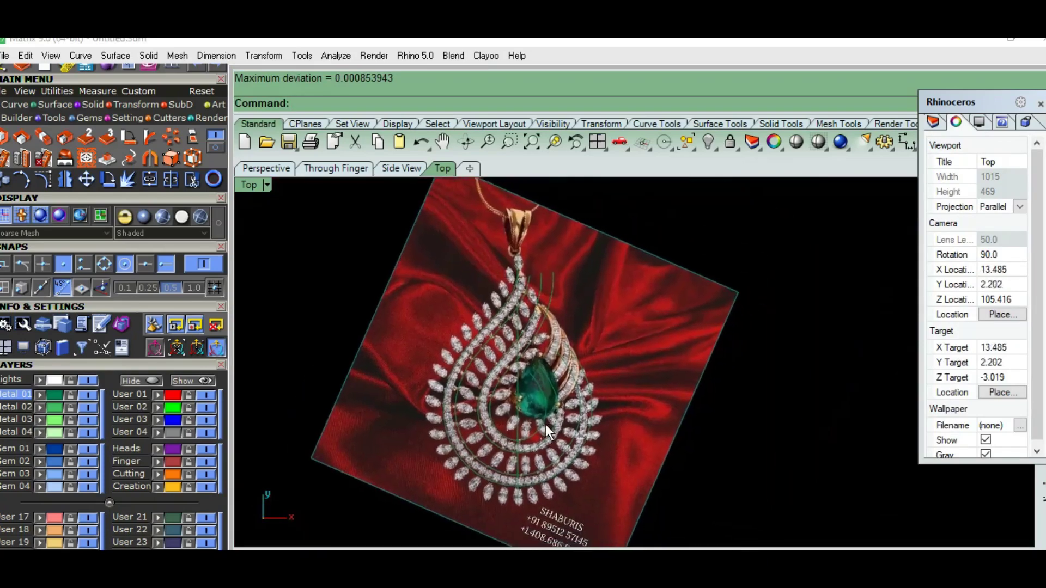
scroll(545, 425, up, 2)
scroll(522, 405, up, 2)
scroll(552, 400, down, 4)
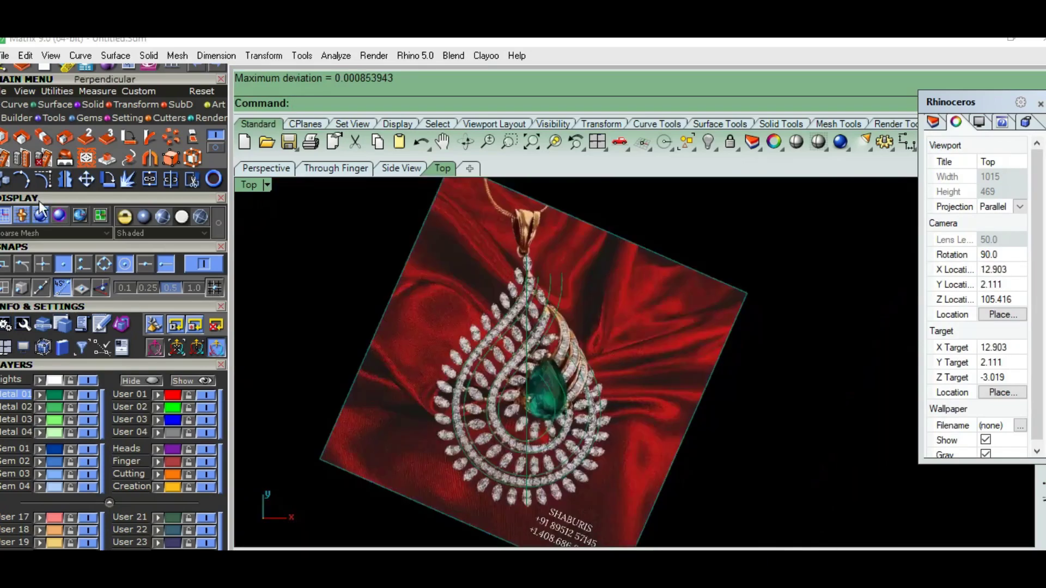
Switch the Main Menu to Gems and view the finished pendant file tilted
click(79, 118)
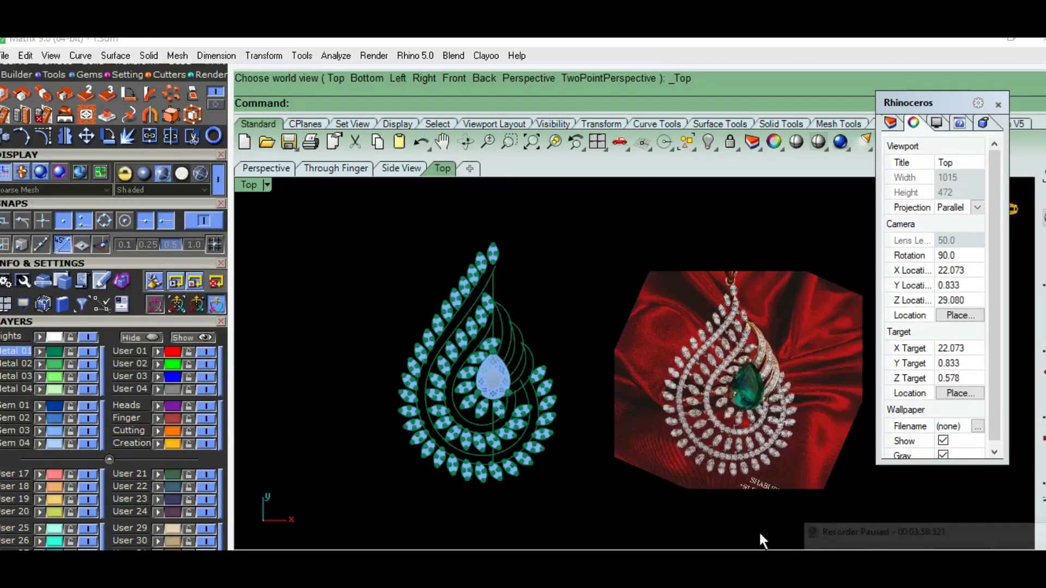
mouse_move(588, 437)
right_down()
mouse_move(580, 439)
mouse_move(537, 317)
mouse_move(474, 340)
mouse_move(568, 327)
mouse_move(672, 405)
mouse_move(771, 401)
mouse_move(729, 341)
mouse_move(648, 273)
mouse_move(653, 379)
mouse_move(622, 251)
mouse_move(631, 345)
mouse_move(615, 423)
right_up()
scroll(551, 415, down, 2)
scroll(551, 421, up, 5)
scroll(551, 421, up, 2)
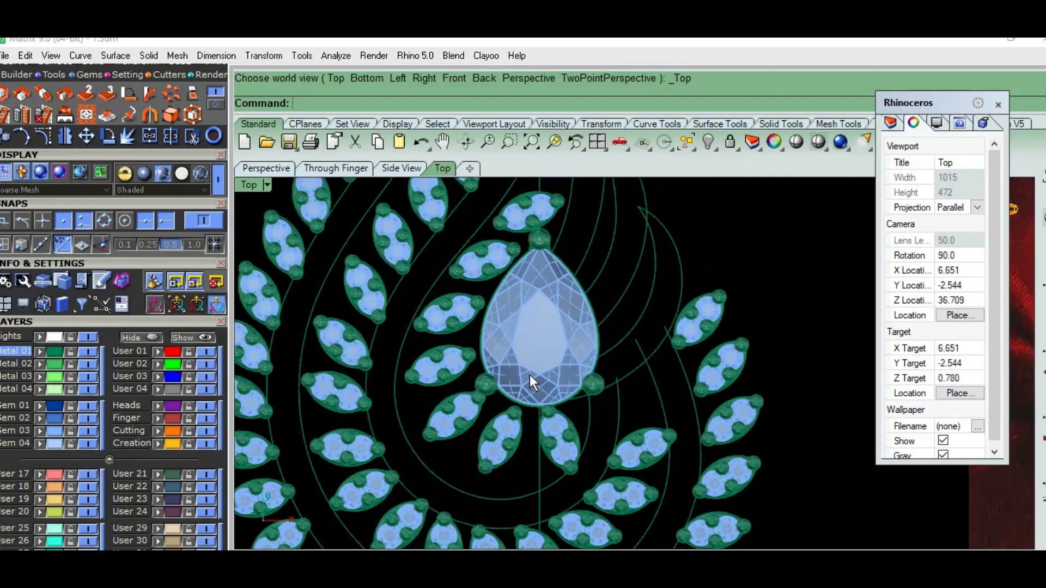
Select the central pear stone and its surrounding gems, then orbit obliquely
click(530, 375)
drag(486, 390, 462, 374)
scroll(507, 400, down, 3)
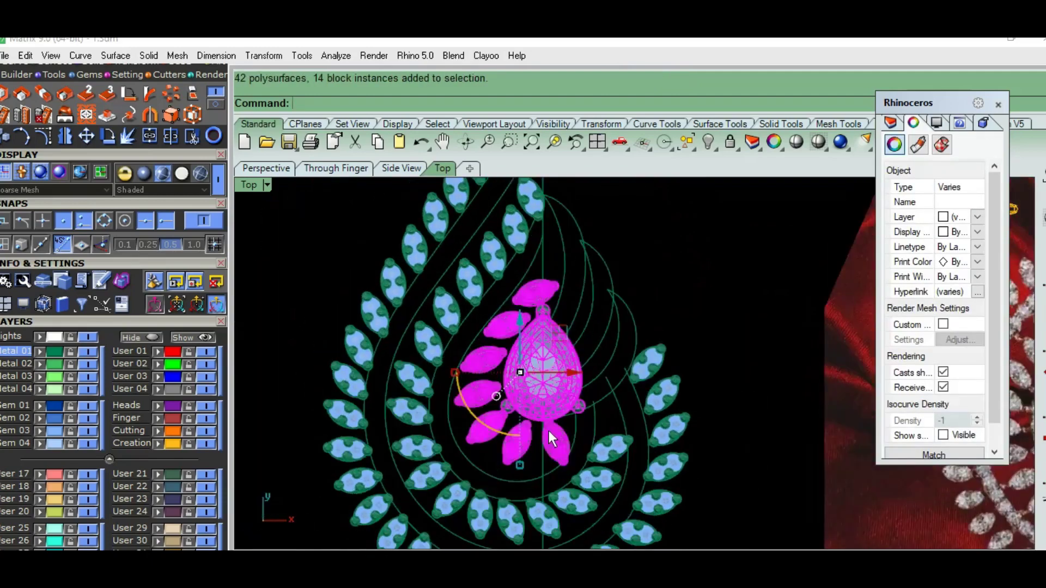
mouse_move(549, 431)
right_down()
mouse_move(541, 338)
mouse_move(569, 291)
mouse_move(572, 299)
right_up()
In Front view, move the central stone cluster straight down with Ortho on
key(ctrl+F2)
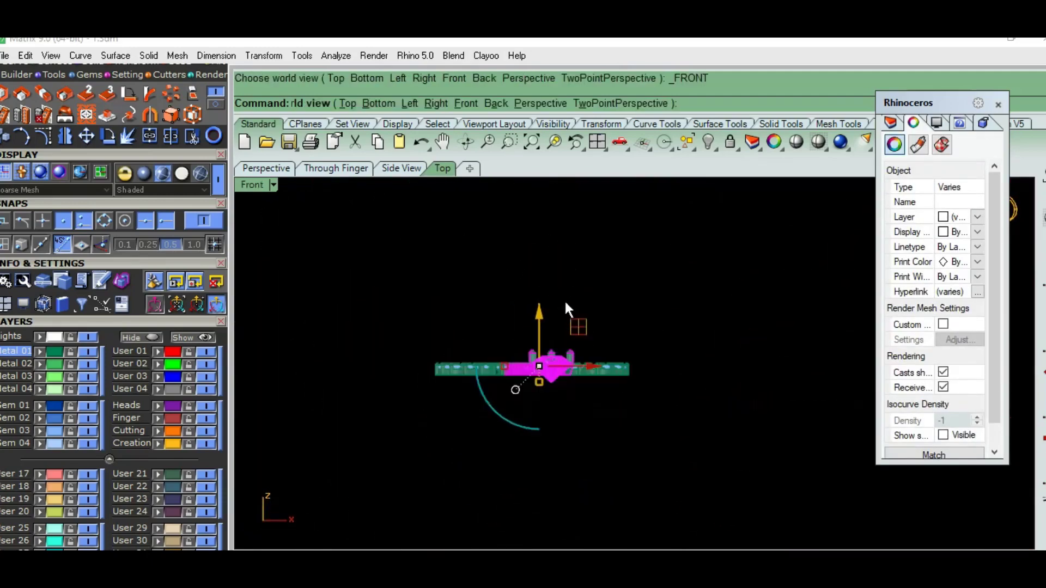
text(m)
key(Return)
click(683, 393)
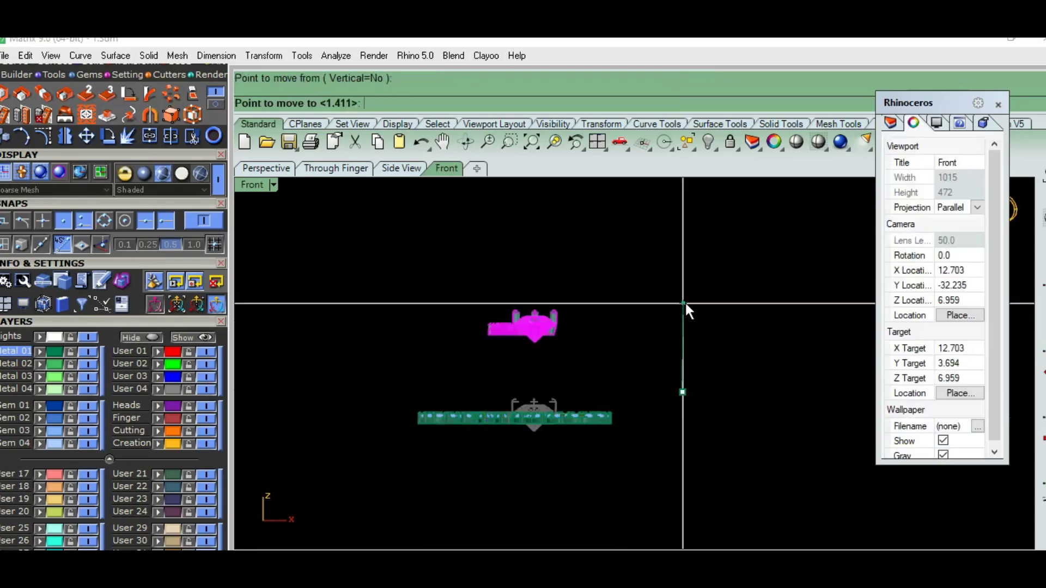
key(F8)
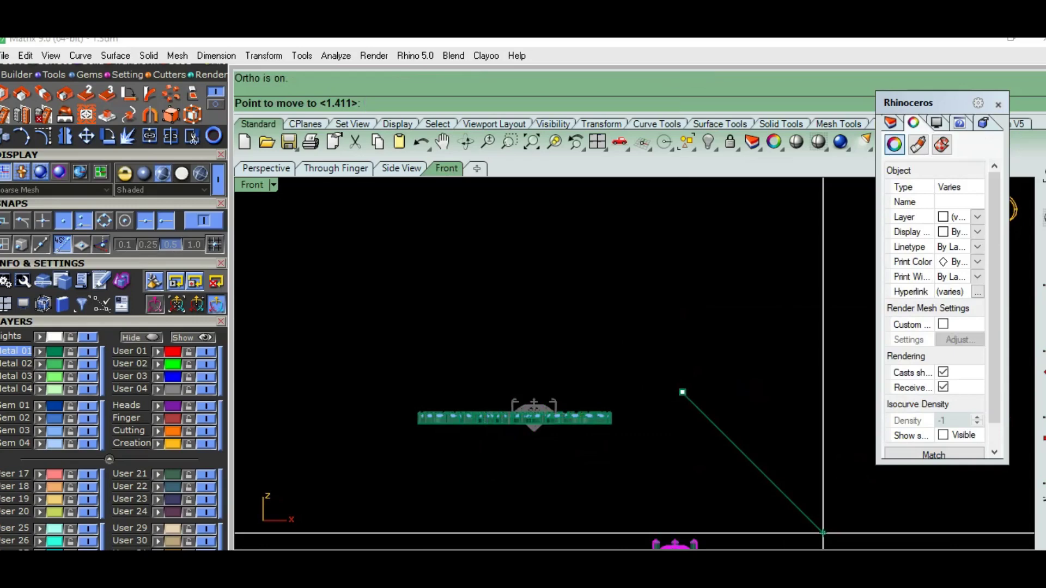
Finish the move, save the pendant as 1.3dm and orbit it in Machine mode
right_drag(683, 421, 667, 358)
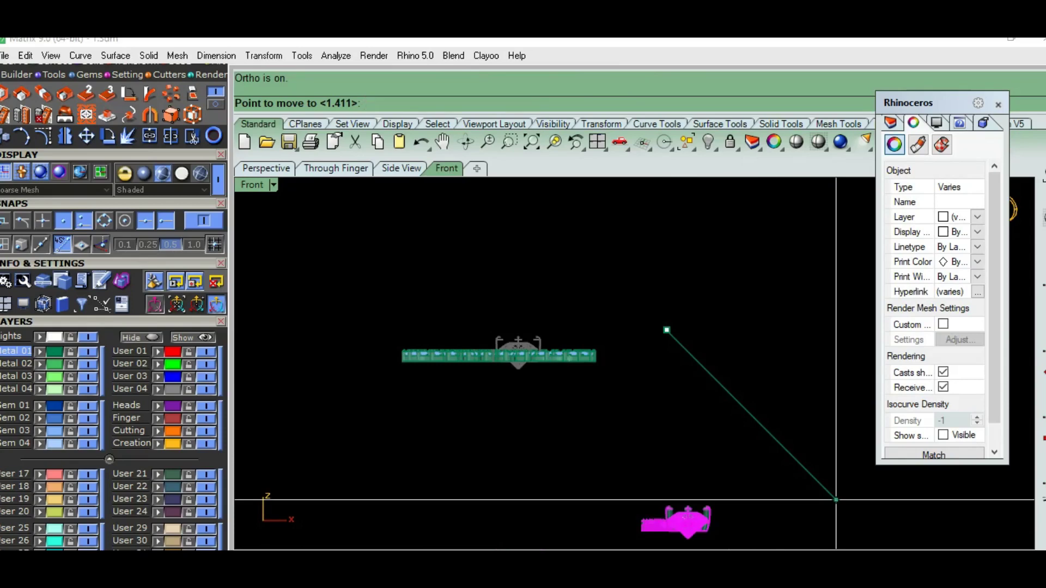
click(915, 550)
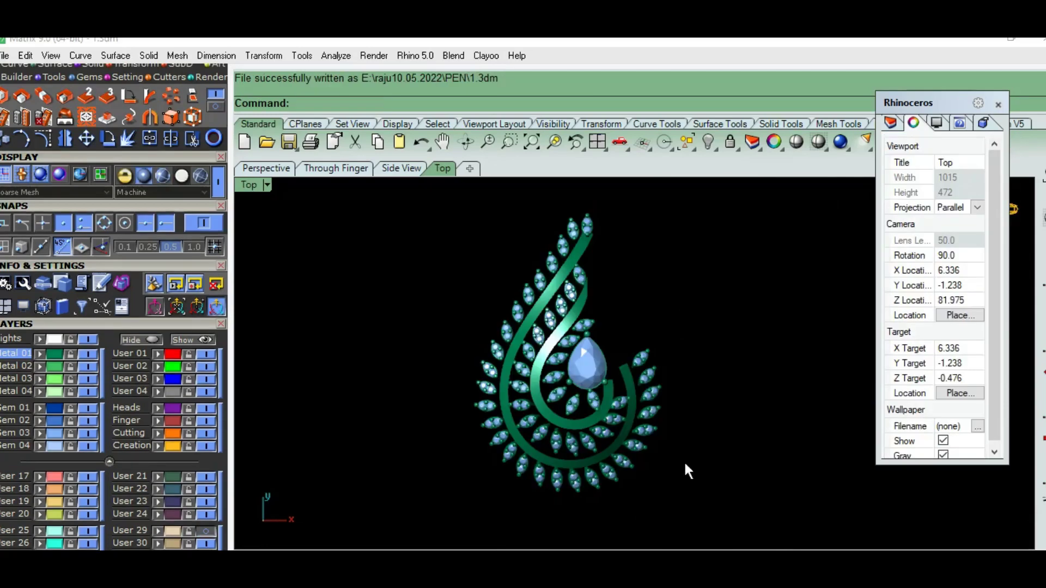
mouse_move(684, 460)
ctrl+shift+right_down()
mouse_move(687, 327)
mouse_move(782, 324)
mouse_move(834, 354)
mouse_move(665, 363)
mouse_move(547, 343)
mouse_move(478, 364)
mouse_move(578, 403)
mouse_move(394, 383)
mouse_move(397, 339)
ctrl+shift+right_up()
key(ctrl+shift+t)
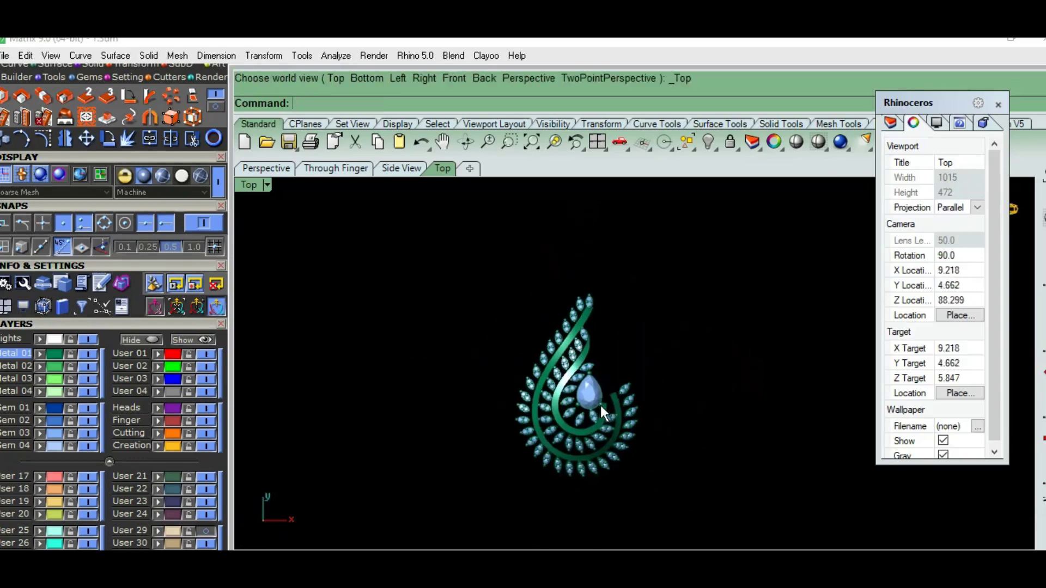
scroll(595, 403, up, 1)
key(ctrl+alt+s)
scroll(614, 357, up, 10)
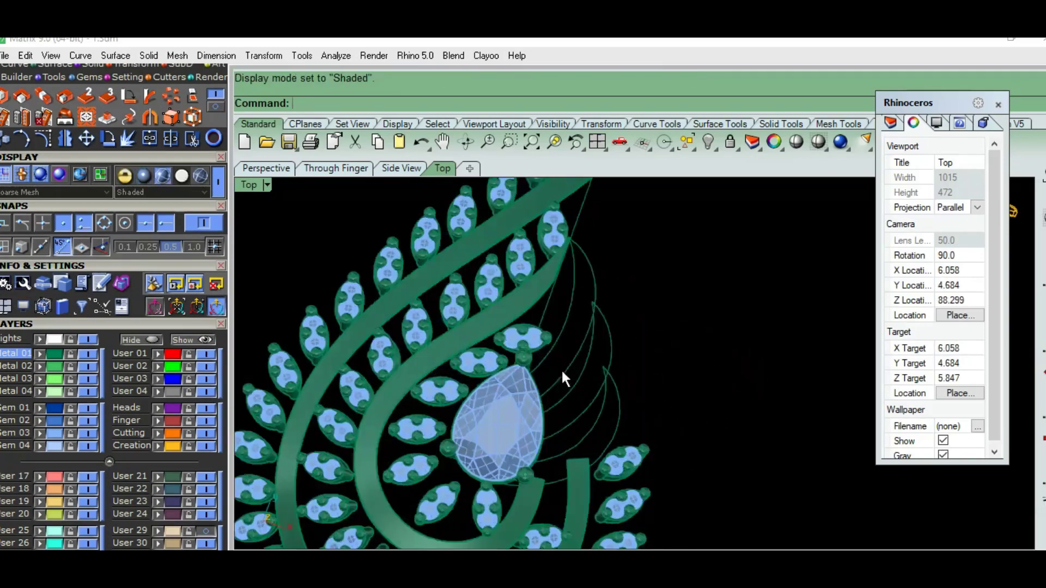
mouse_move(562, 369)
ctrl+shift+right_down()
mouse_move(576, 353)
mouse_move(602, 382)
mouse_move(580, 331)
mouse_move(592, 428)
mouse_move(617, 364)
ctrl+shift+right_up()
click(617, 364)
scroll(616, 382, down, 3)
scroll(618, 414, down, 2)
key(ctrl+h)
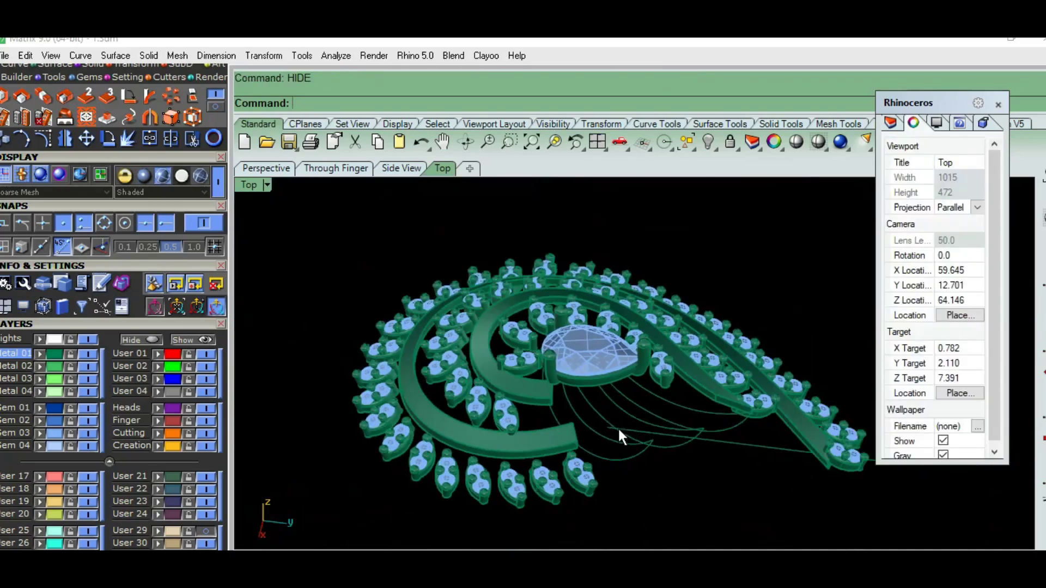
mouse_move(619, 431)
ctrl+shift+right_down()
mouse_move(632, 433)
mouse_move(660, 379)
mouse_move(770, 377)
mouse_move(715, 408)
mouse_move(621, 377)
mouse_move(705, 375)
mouse_move(736, 388)
mouse_move(734, 406)
ctrl+shift+right_up()
click(268, 185)
click(327, 352)
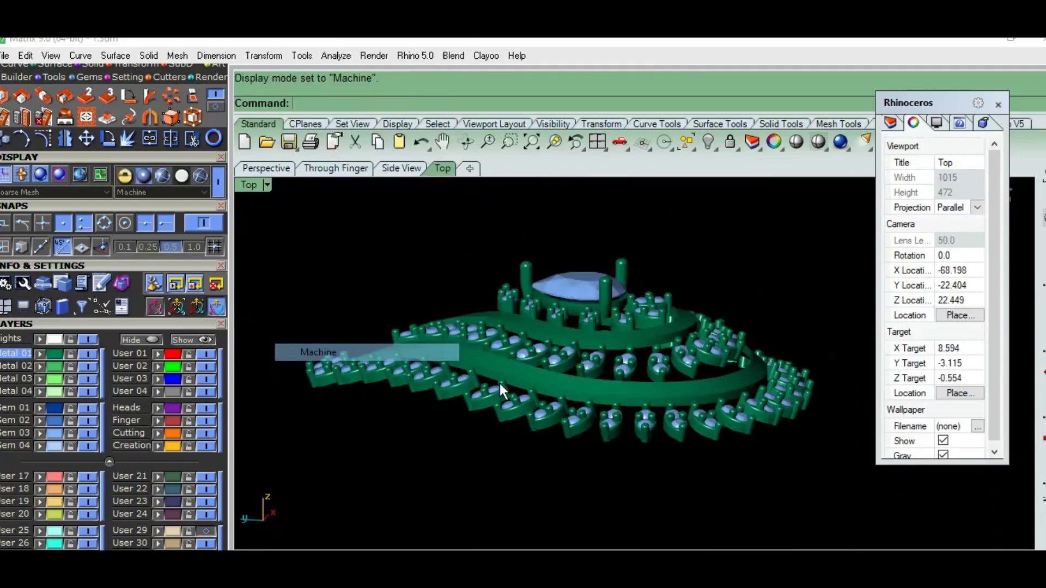
mouse_move(499, 383)
ctrl+shift+right_down()
mouse_move(524, 454)
mouse_move(516, 391)
mouse_move(513, 478)
mouse_move(542, 396)
ctrl+shift+right_up()
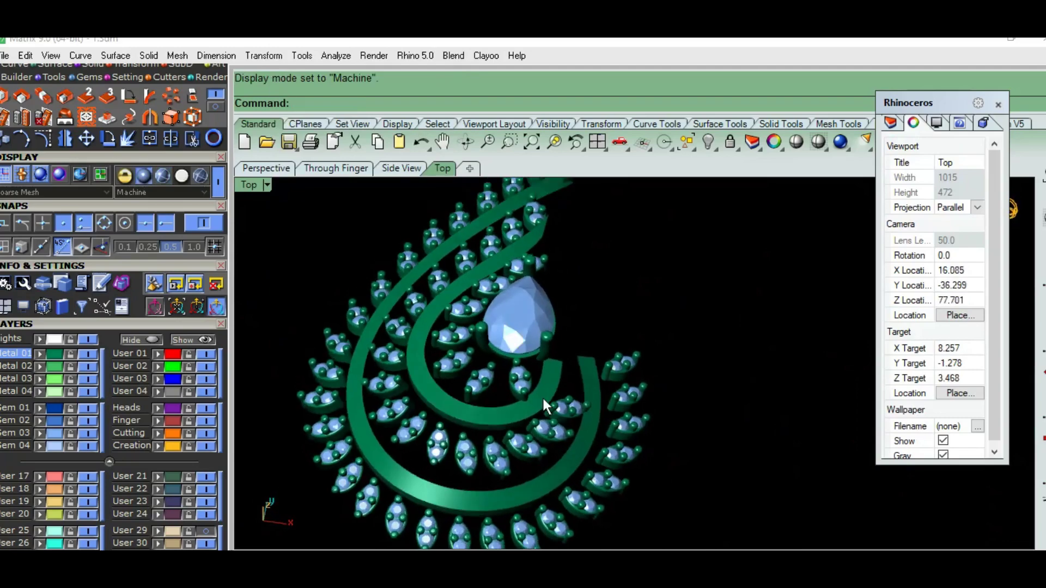
scroll(560, 362, down, 3)
key(ctrl+F1)
mouse_move(593, 360)
ctrl+shift+right_down()
mouse_move(588, 373)
mouse_move(528, 289)
mouse_move(534, 326)
mouse_move(451, 283)
mouse_move(306, 269)
mouse_move(789, 278)
mouse_move(672, 278)
ctrl+shift+right_up()
key(ctrl+F1)
scroll(655, 382, down, 2)
scroll(586, 389, up, 2)
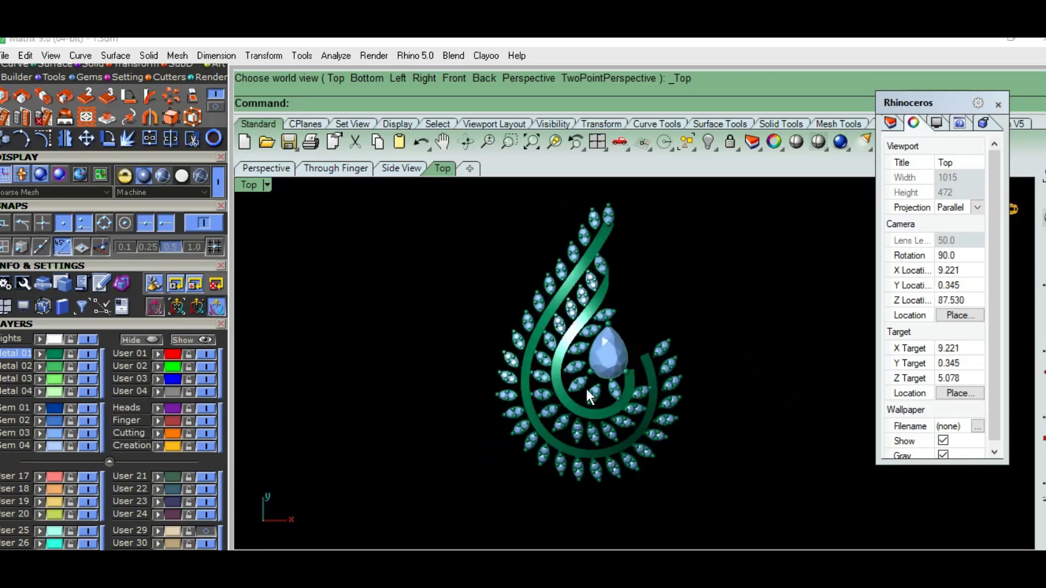
mouse_move(586, 389)
ctrl+shift+right_down()
mouse_move(604, 373)
mouse_move(606, 341)
mouse_move(634, 325)
mouse_move(807, 346)
mouse_move(826, 403)
mouse_move(819, 453)
mouse_move(792, 472)
mouse_move(679, 436)
ctrl+shift+right_up()
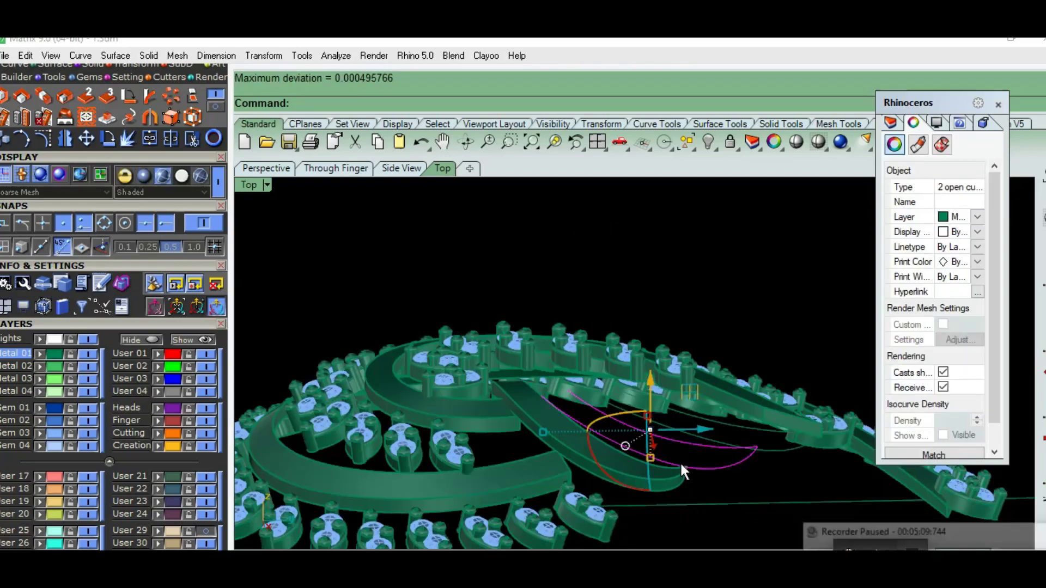
Show the guide curves' control points and box-select the points at their tips
mouse_move(681, 464)
ctrl+shift+right_down()
mouse_move(637, 459)
mouse_move(599, 386)
mouse_move(455, 409)
mouse_move(591, 421)
mouse_move(500, 426)
mouse_move(470, 386)
ctrl+shift+right_up()
text(RE)
key(Return)
key(F10)
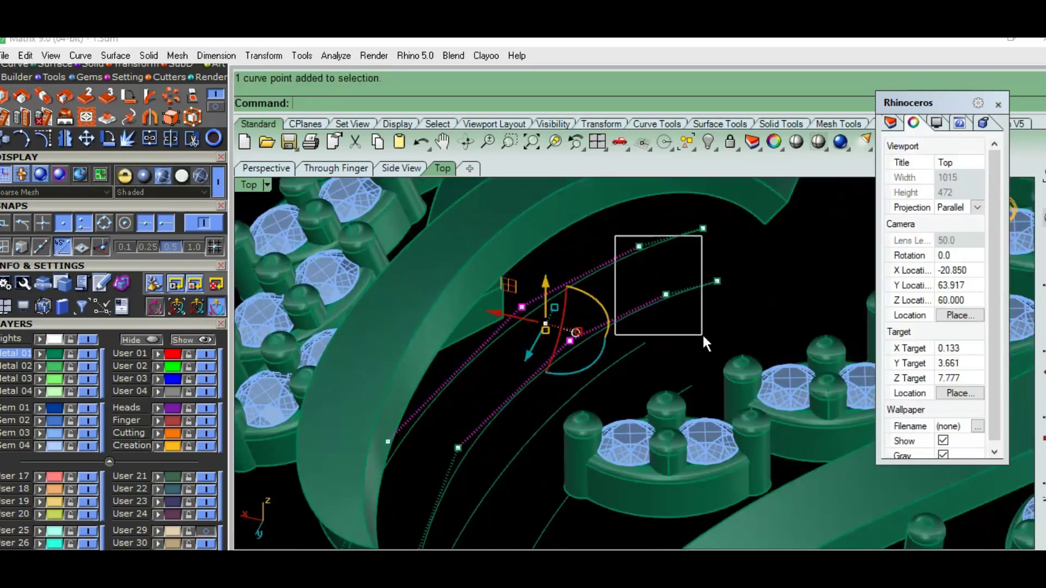
shift+drag(704, 343, 704, 342)
mouse_move(704, 342)
ctrl+shift+right_down()
mouse_move(604, 294)
mouse_move(574, 292)
mouse_move(598, 316)
mouse_move(573, 327)
mouse_move(608, 347)
ctrl+shift+right_up()
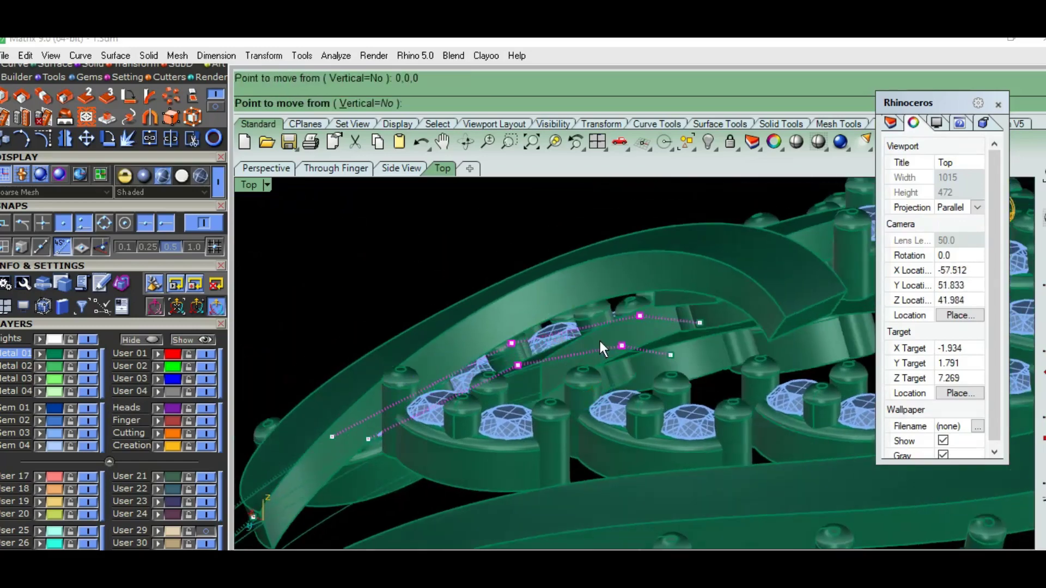
Move the tip control points up by 0,0,0.1, then move a single endpoint too
text(0)
key(Return)
key(Return)
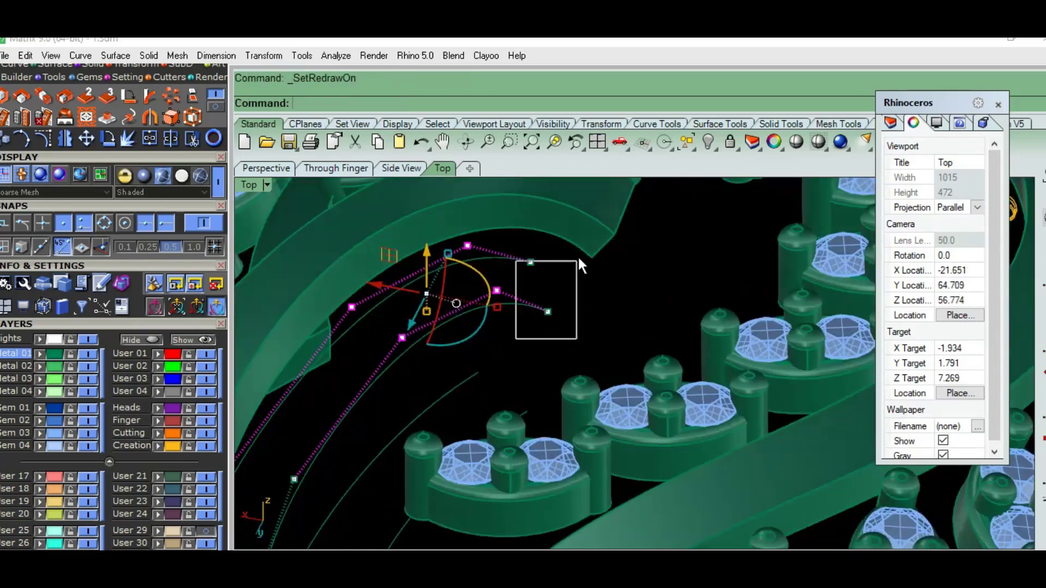
ctrl+shift+right_drag(561, 345, 558, 346)
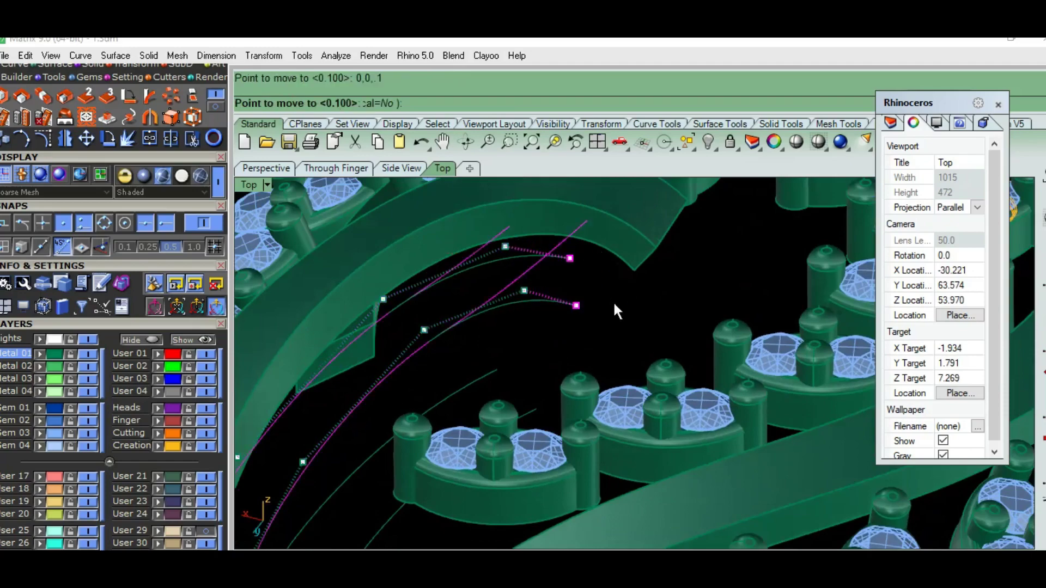
ctrl+shift+right_drag(671, 295, 595, 313)
click(620, 275)
key(Return)
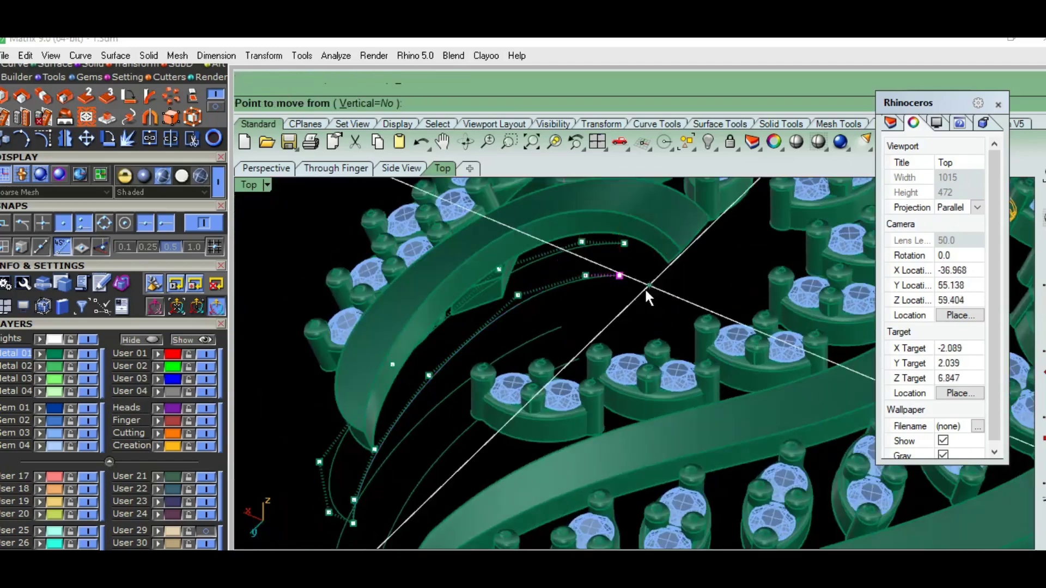
key(Escape)
Select five more control points near the tips and apply the small upward move
scroll(547, 313, up, 3)
drag(638, 183, 638, 186)
mouse_move(639, 185)
ctrl+shift+right_down()
mouse_move(638, 333)
mouse_move(616, 355)
mouse_move(632, 318)
ctrl+shift+right_up()
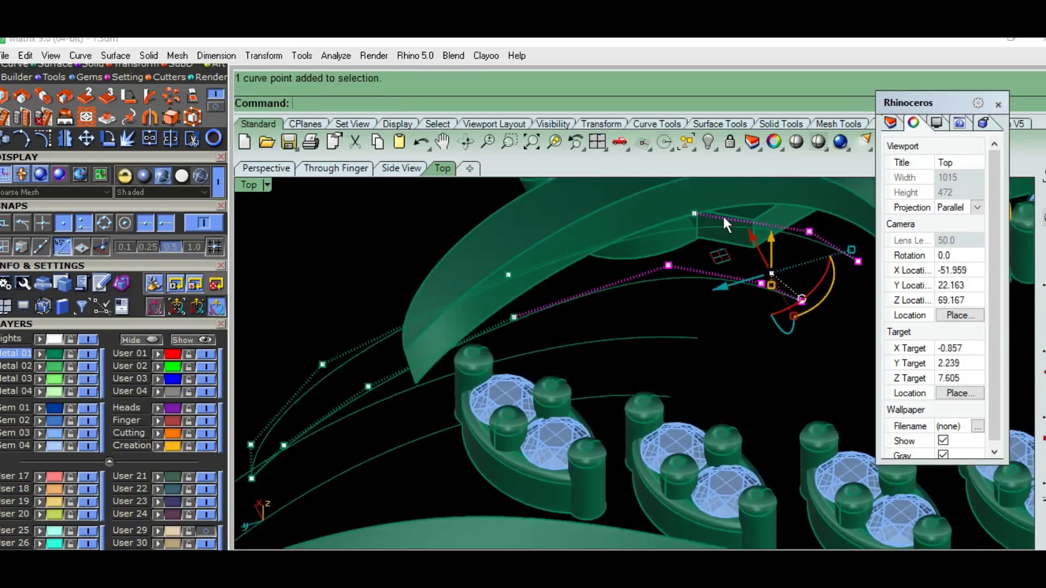
drag(631, 298, 646, 308)
ctrl+shift+right_drag(682, 276, 644, 290)
key(Escape)
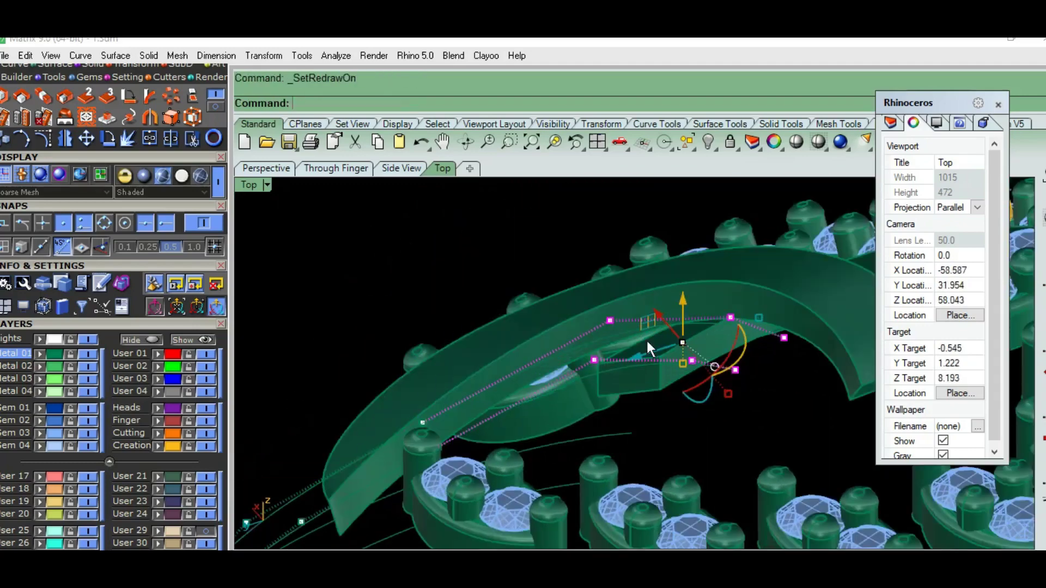
Box-select two further control points and orbit to a low side angle to check them
drag(539, 230, 666, 402)
ctrl+shift+right_drag(667, 402, 550, 376)
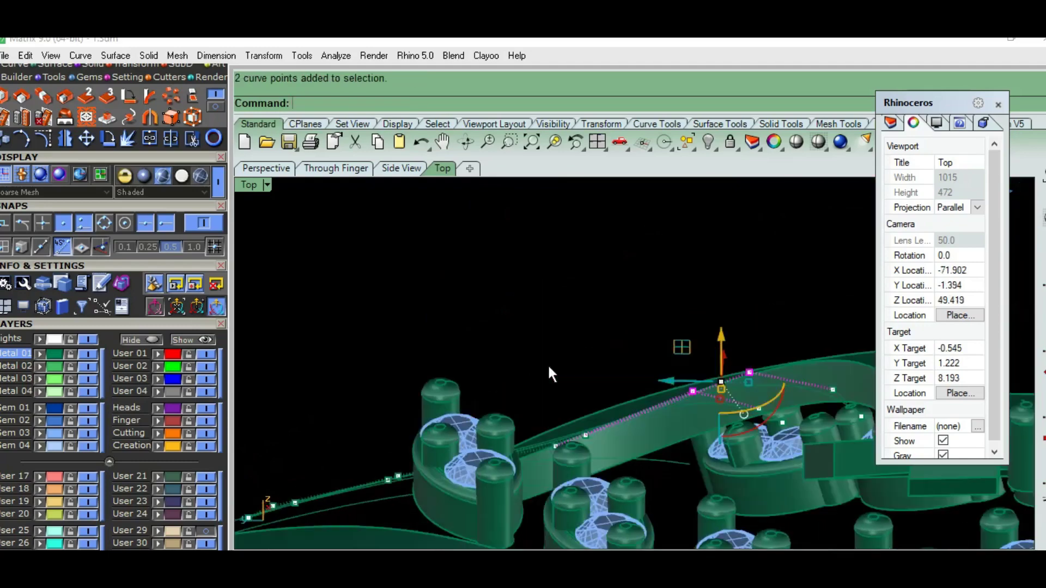
drag(617, 455, 617, 456)
mouse_move(617, 456)
ctrl+shift+right_down()
mouse_move(605, 430)
mouse_move(668, 376)
mouse_move(592, 374)
mouse_move(631, 317)
ctrl+shift+right_up()
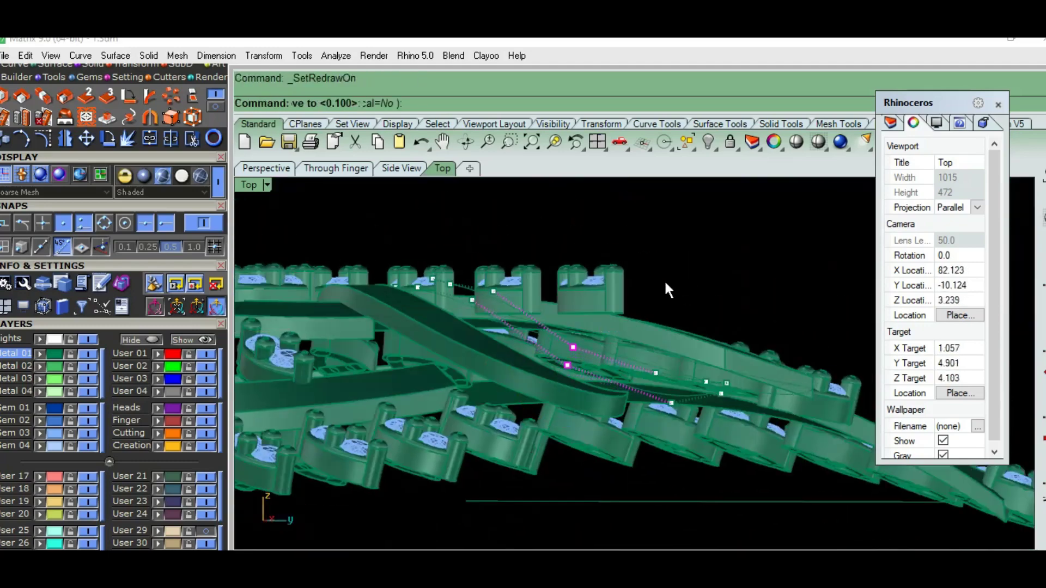
Select the curve-tip control point and lower it by 0.1 (0,0,-0.1)
mouse_move(703, 250)
ctrl+shift+right_down()
mouse_move(738, 340)
mouse_move(664, 416)
mouse_move(637, 384)
ctrl+shift+right_up()
drag(637, 383, 705, 494)
mouse_move(704, 495)
ctrl+shift+right_down()
mouse_move(655, 389)
mouse_move(701, 438)
mouse_move(518, 375)
mouse_move(546, 358)
ctrl+shift+right_up()
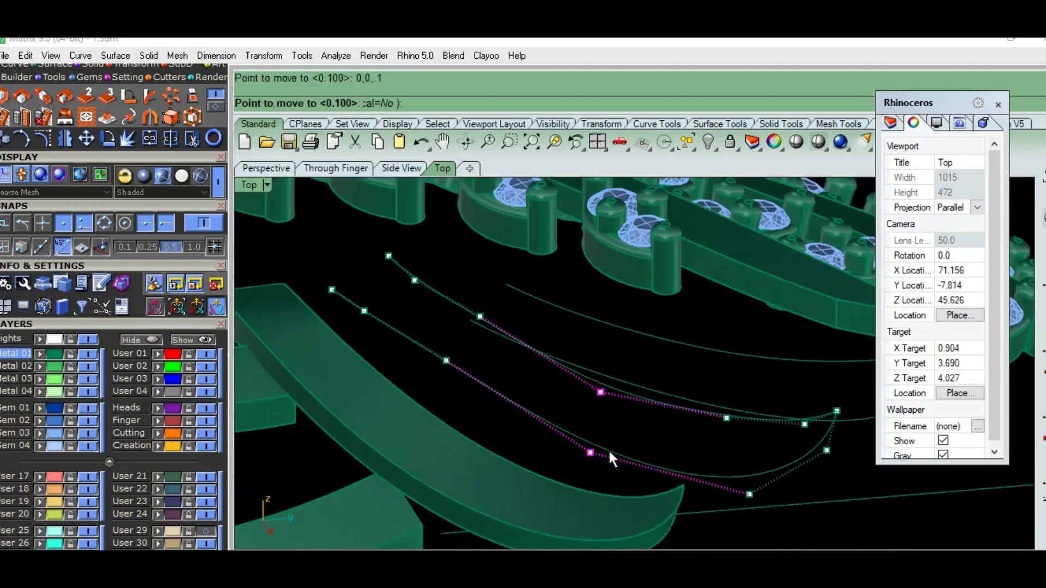
mouse_move(608, 449)
ctrl+shift+right_down()
mouse_move(581, 388)
mouse_move(496, 330)
ctrl+shift+right_up()
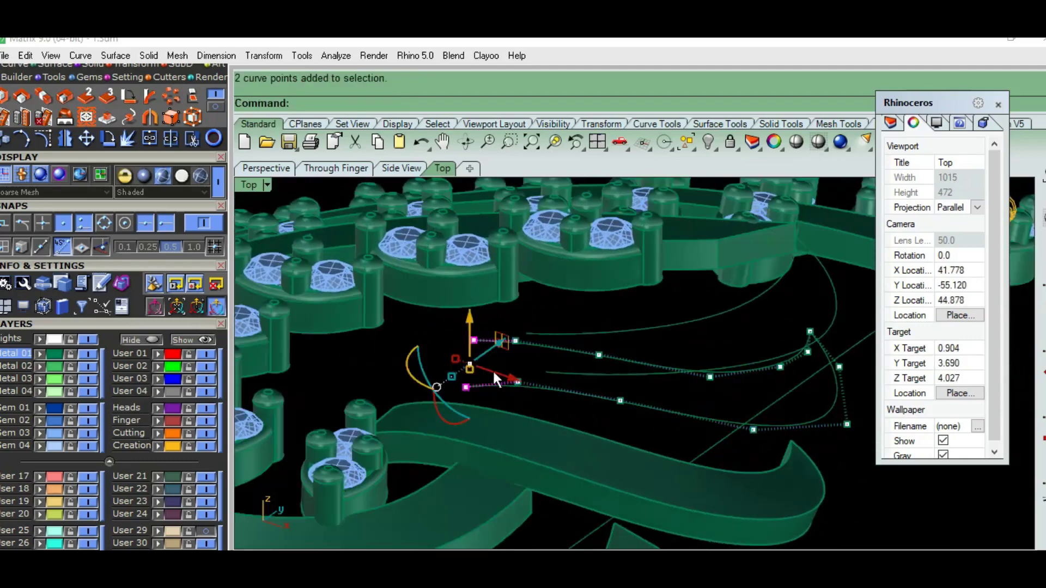
ctrl+click(466, 388)
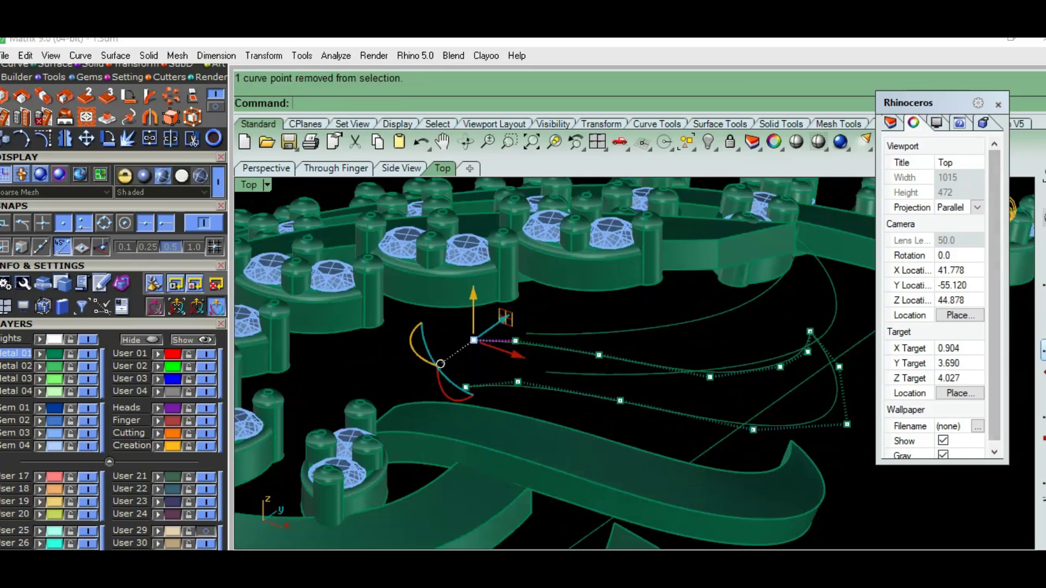
scroll(716, 422, up, 3)
ctrl+shift+right_drag(532, 397, 506, 386)
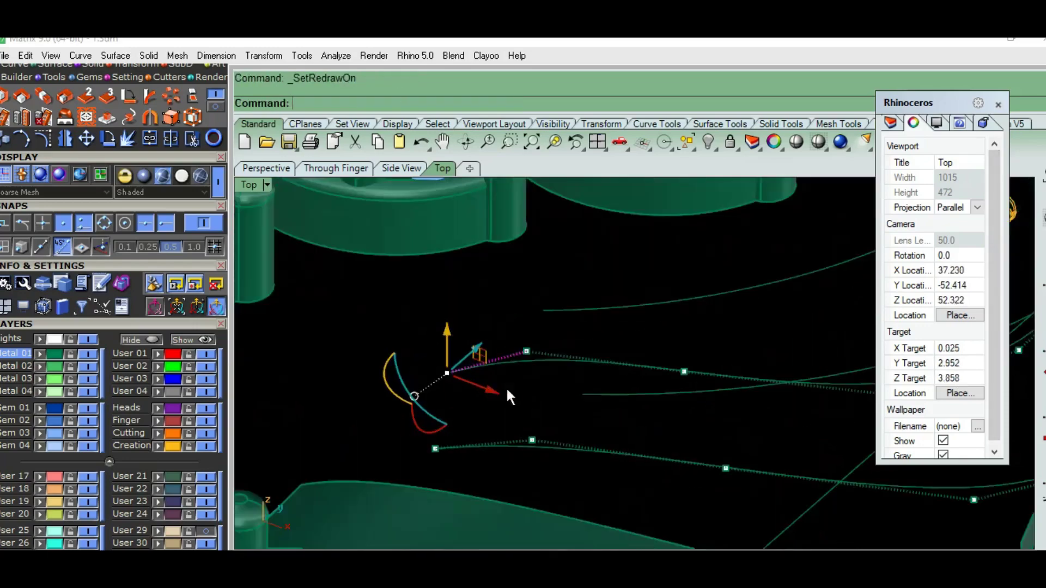
key(alt+Page_Down)
key(Escape)
Rebuild both guide curves to 7 points, degree 3
mouse_move(592, 293)
ctrl+shift+right_down()
mouse_move(509, 394)
mouse_move(524, 323)
ctrl+shift+right_up()
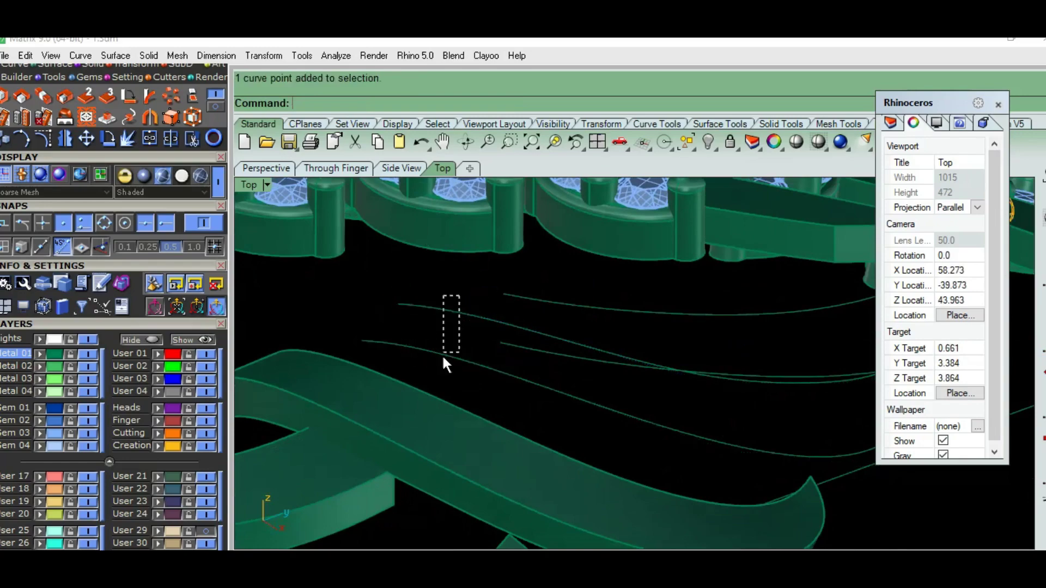
drag(443, 356, 443, 353)
ctrl+shift+right_drag(443, 353, 444, 376)
text(Rebuild)
key(Return)
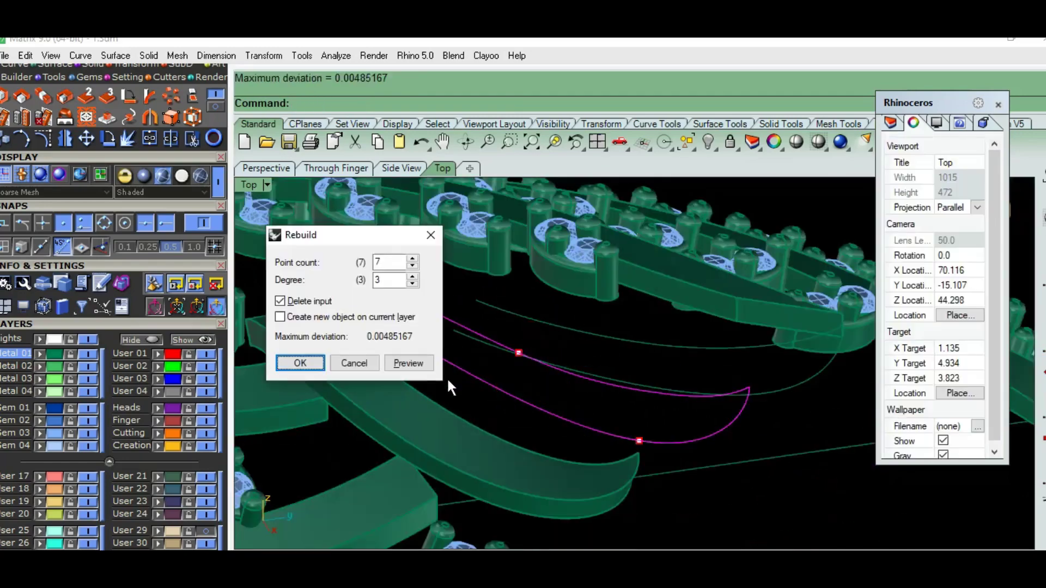
key(Return)
Unhide the hidden pieces, show the curves' control points, and select the two end points
key(ctrl+shift+h)
mouse_move(362, 283)
ctrl+shift+right_down()
mouse_move(606, 370)
mouse_move(487, 348)
mouse_move(488, 385)
mouse_move(429, 416)
mouse_move(468, 390)
mouse_move(490, 356)
mouse_move(478, 349)
mouse_move(469, 370)
ctrl+shift+right_up()
key(F10)
mouse_move(448, 406)
ctrl+shift+right_down()
mouse_move(605, 446)
mouse_move(711, 454)
mouse_move(548, 450)
ctrl+shift+right_up()
drag(700, 513, 699, 513)
mouse_move(700, 513)
ctrl+shift+right_down()
mouse_move(633, 390)
mouse_move(686, 408)
mouse_move(485, 382)
mouse_move(708, 353)
mouse_move(632, 350)
ctrl+shift+right_up()
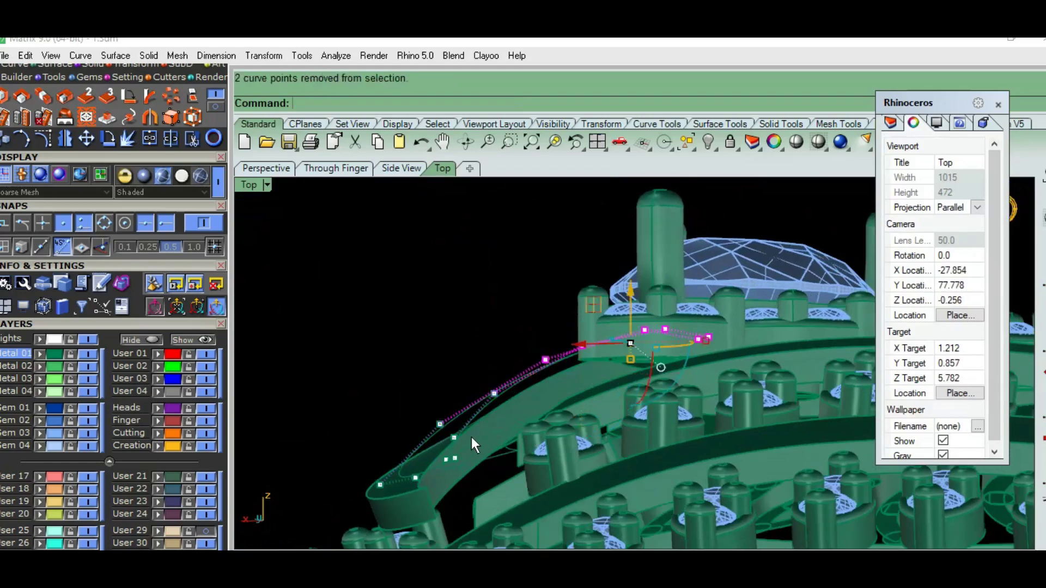
mouse_move(472, 438)
ctrl+shift+right_down()
mouse_move(421, 397)
mouse_move(689, 411)
mouse_move(560, 381)
mouse_move(663, 408)
mouse_move(635, 419)
mouse_move(447, 418)
mouse_move(555, 434)
ctrl+shift+right_up()
scroll(556, 433, up, 3)
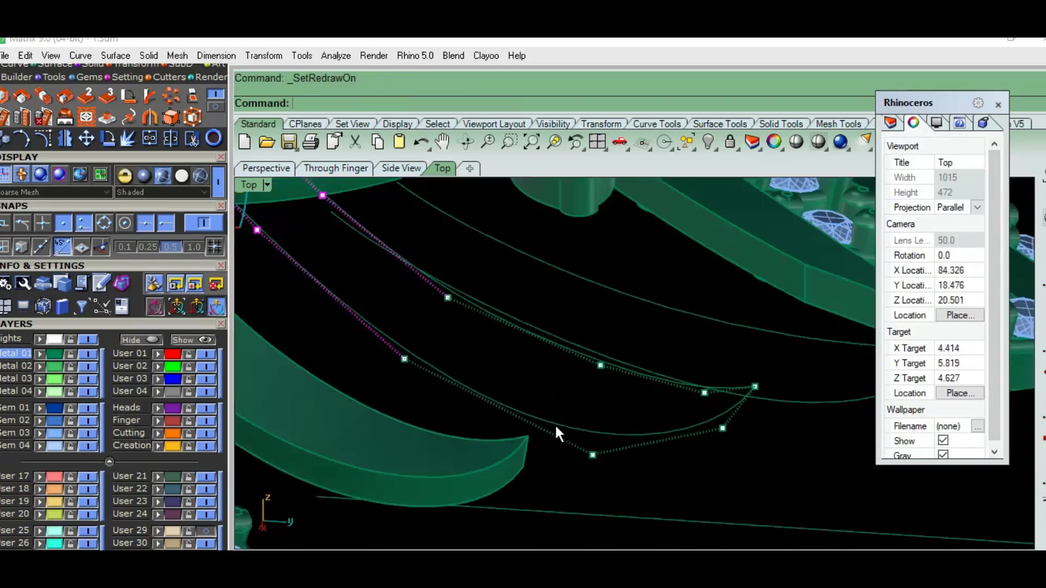
mouse_move(665, 489)
ctrl+shift+right_down()
mouse_move(940, 359)
mouse_move(690, 407)
mouse_move(683, 443)
mouse_move(650, 490)
mouse_move(714, 479)
ctrl+shift+right_up()
drag(714, 479, 751, 415)
key(Escape)
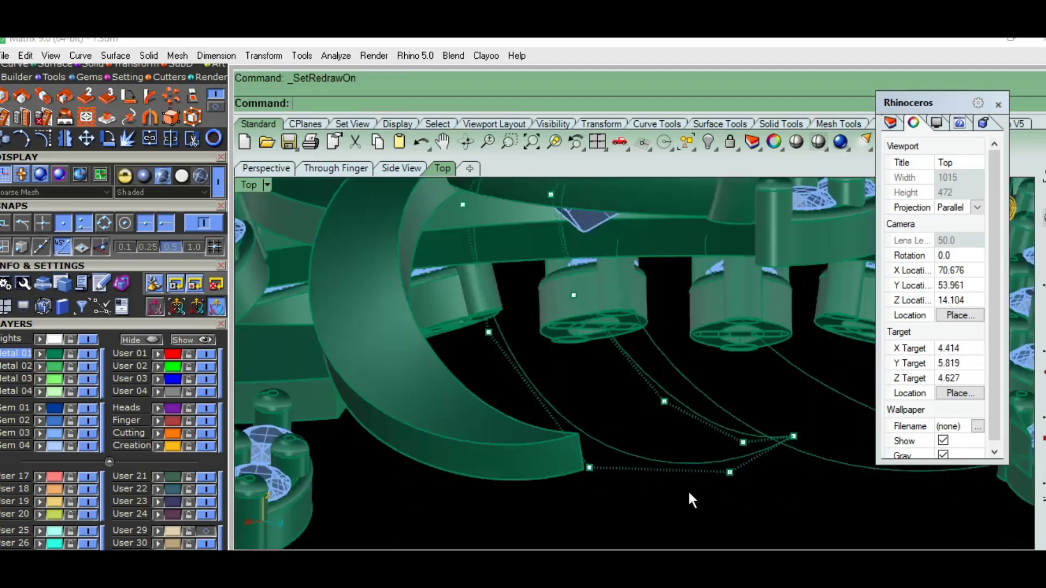
Select a tip control point, compare the two tips, then select both magenta curves
mouse_move(689, 494)
ctrl+shift+right_down()
mouse_move(596, 508)
mouse_move(674, 497)
ctrl+shift+right_up()
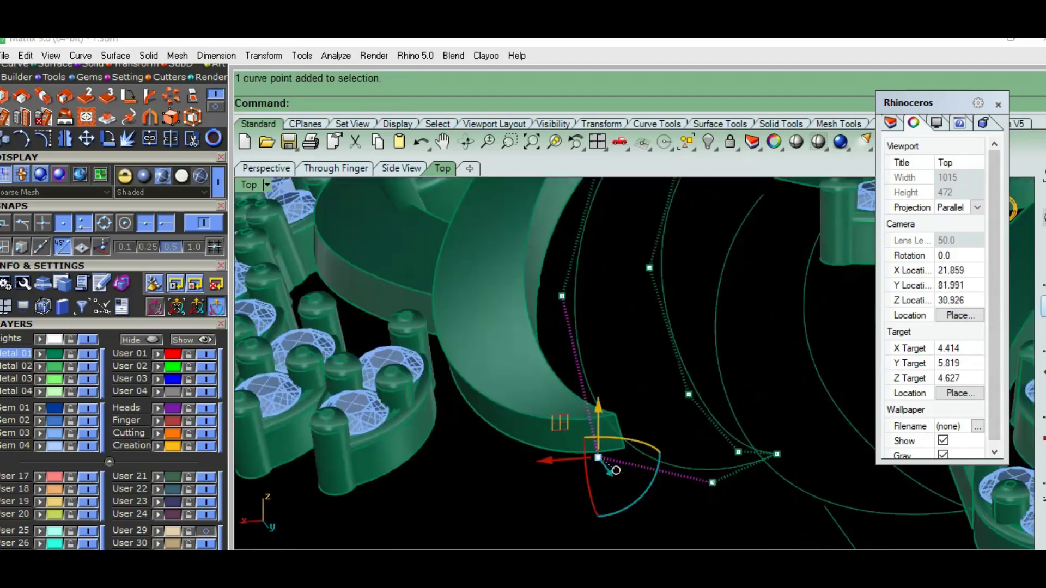
ctrl+shift+right_drag(615, 470, 696, 376)
mouse_move(735, 457)
ctrl+shift+right_down()
mouse_move(732, 497)
mouse_move(680, 467)
mouse_move(586, 326)
ctrl+shift+right_up()
key(Escape)
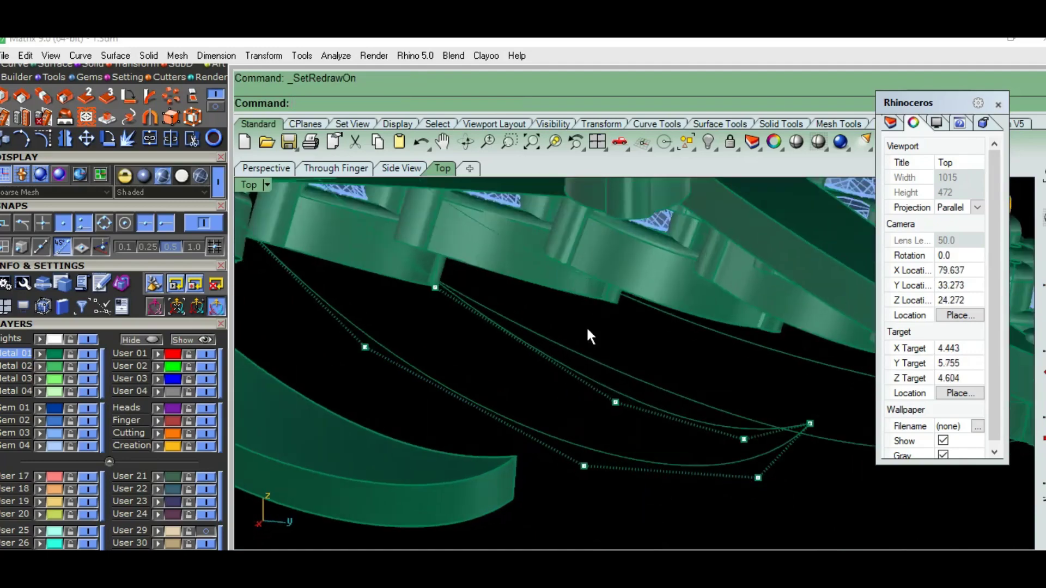
click(615, 402)
mouse_move(616, 413)
ctrl+shift+right_down()
mouse_move(729, 400)
mouse_move(722, 457)
mouse_move(449, 387)
ctrl+shift+right_up()
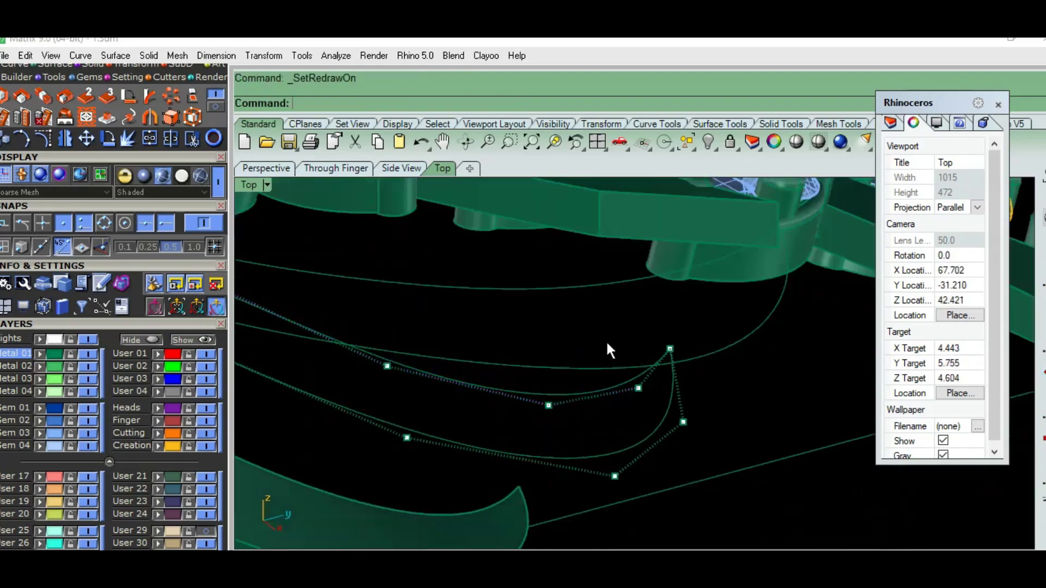
mouse_move(607, 344)
ctrl+shift+right_down()
mouse_move(658, 444)
mouse_move(481, 429)
ctrl+shift+right_up()
ctrl+shift+right_drag(360, 398, 487, 431)
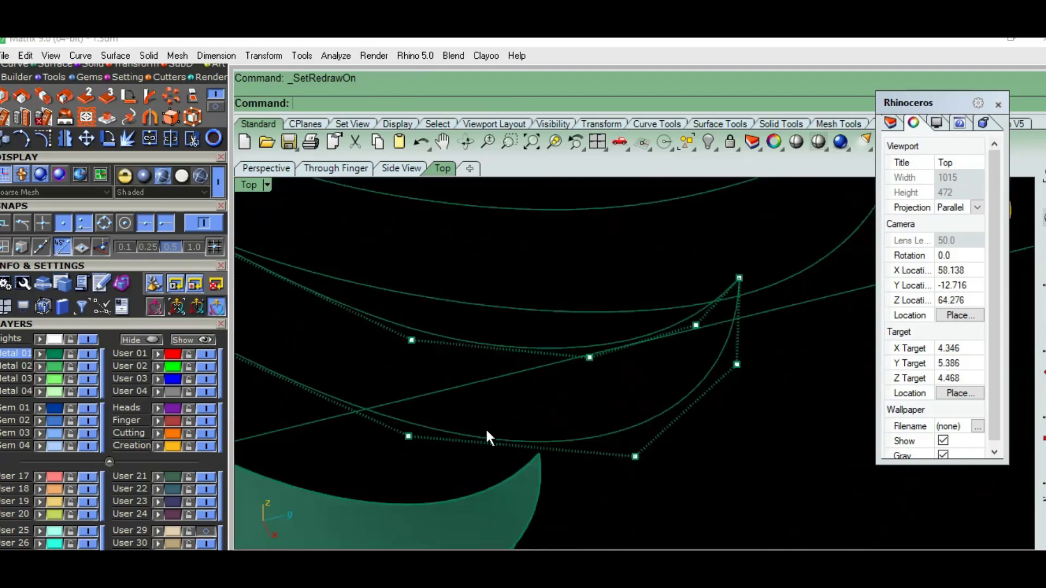
click(583, 355)
Rebuild the two curves with 7 points and loft a crescent surface between them
text(Rebuild)
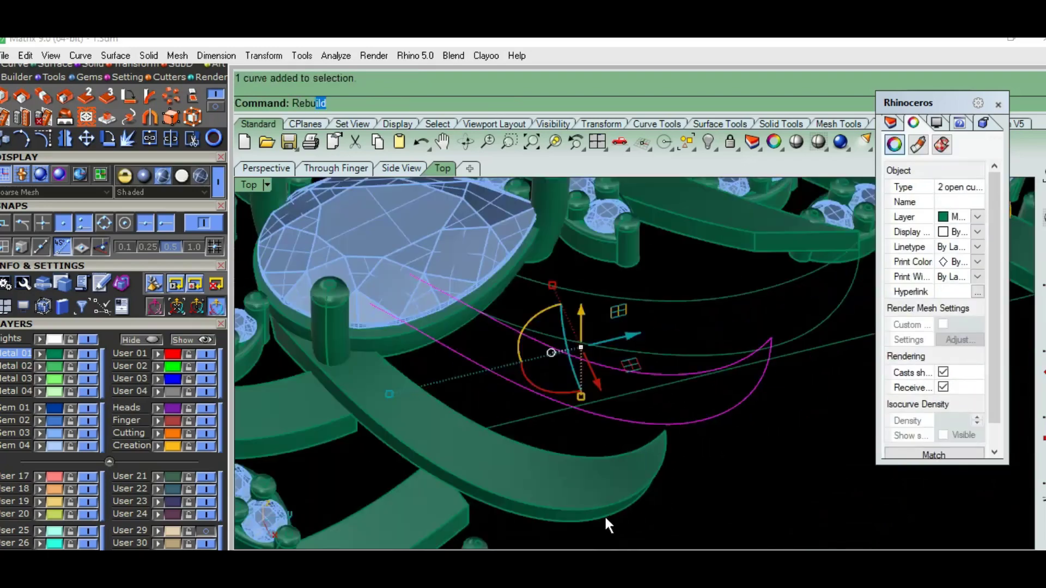
key(Return)
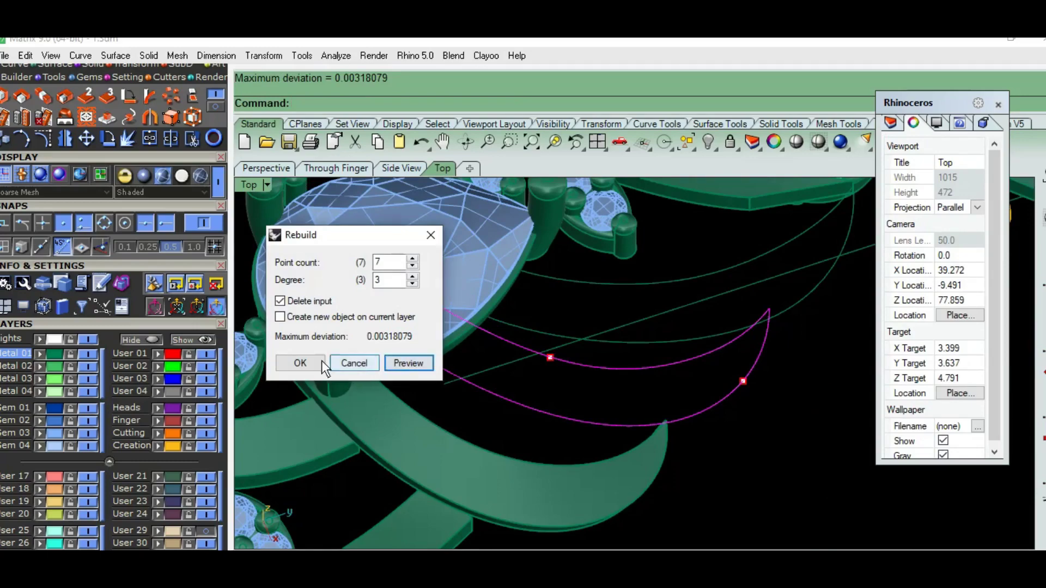
click(322, 361)
text(lo)
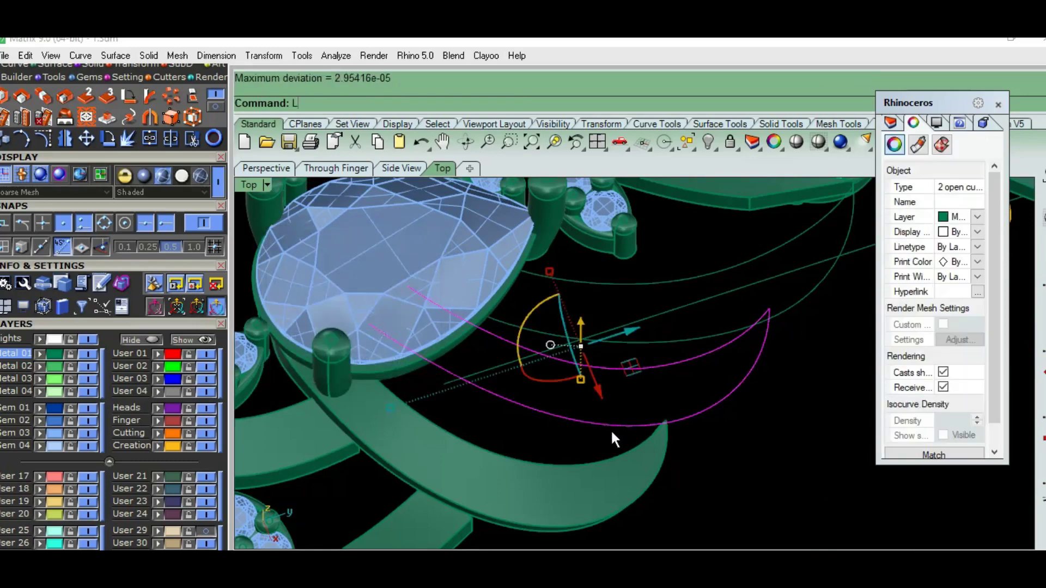
text(ft)
key(Return)
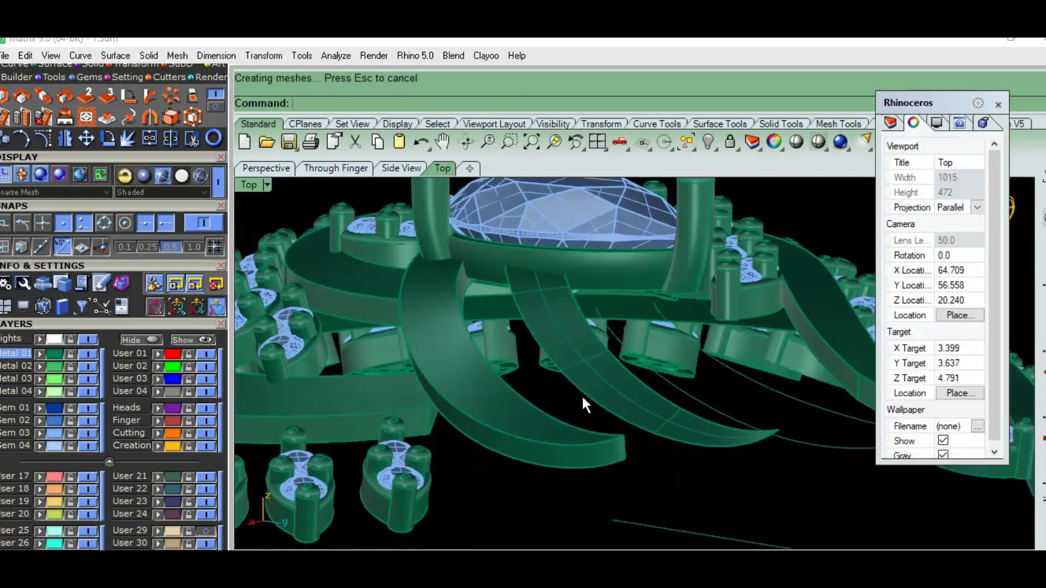
Offset the lofted crescent surface with OffsetSrf into a thickened band
mouse_move(582, 395)
right_down()
mouse_move(564, 324)
mouse_move(602, 368)
right_up()
click(574, 360)
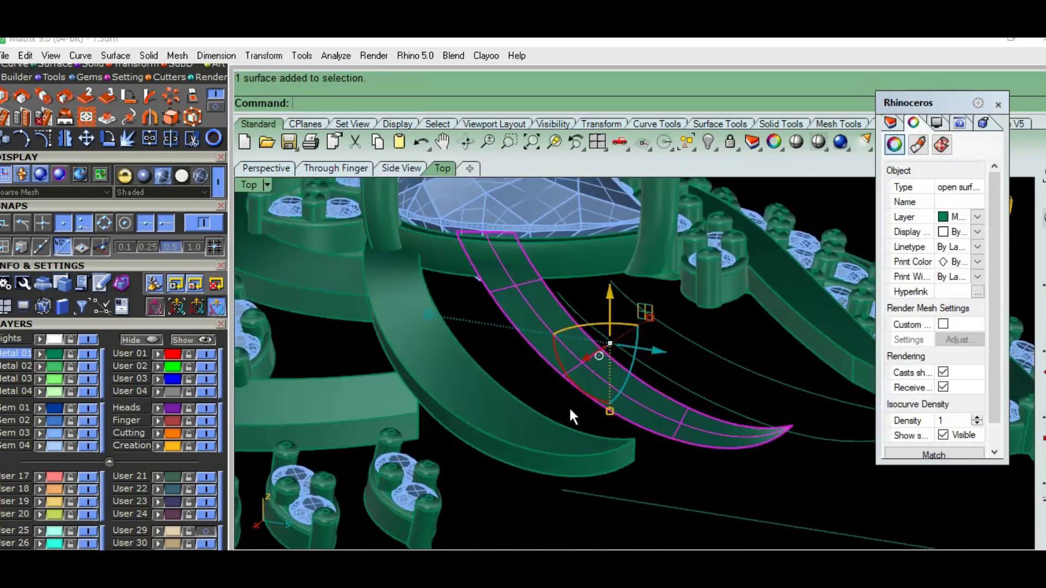
text(offsetsrf)
key(Return)
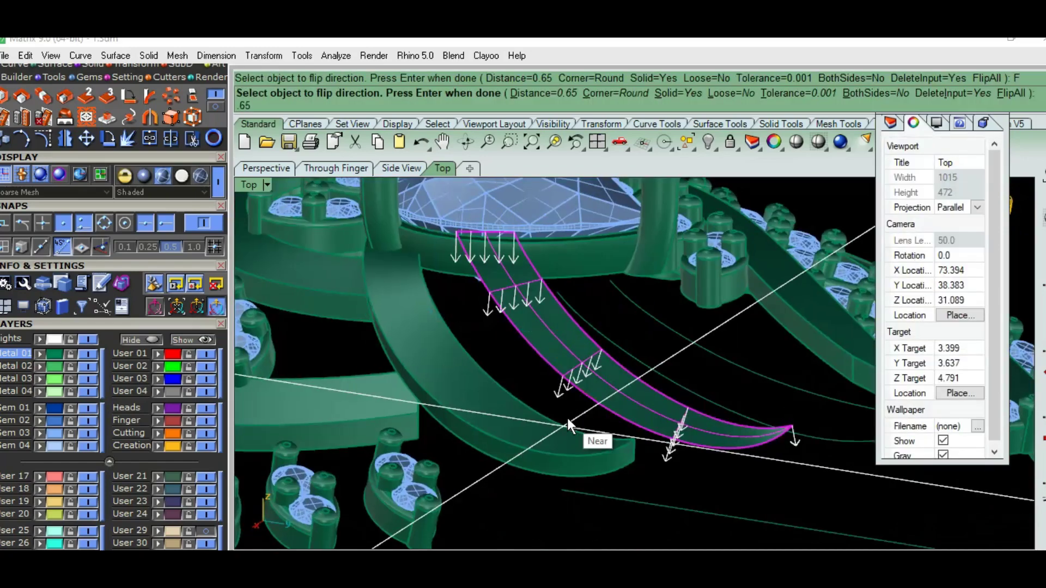
key(Return)
mouse_move(573, 418)
right_down()
mouse_move(692, 410)
mouse_move(660, 415)
mouse_move(668, 350)
mouse_move(679, 374)
mouse_move(662, 378)
mouse_move(657, 403)
mouse_move(674, 415)
right_up()
Undo the offset, restore the lofted surface, and paste a duplicate of it
key(ctrl+z)
key(ctrl+z)
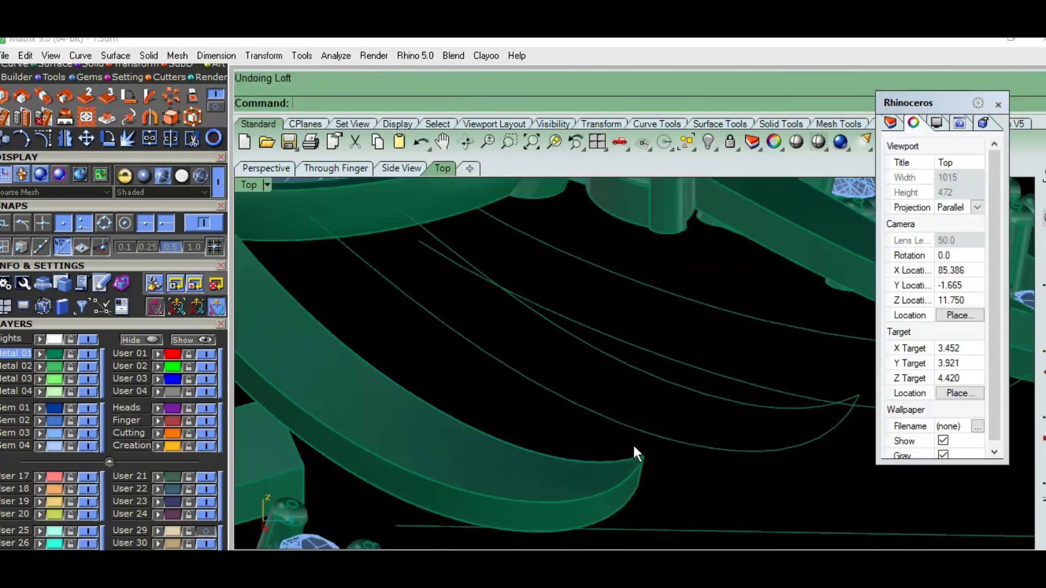
key(ctrl+y)
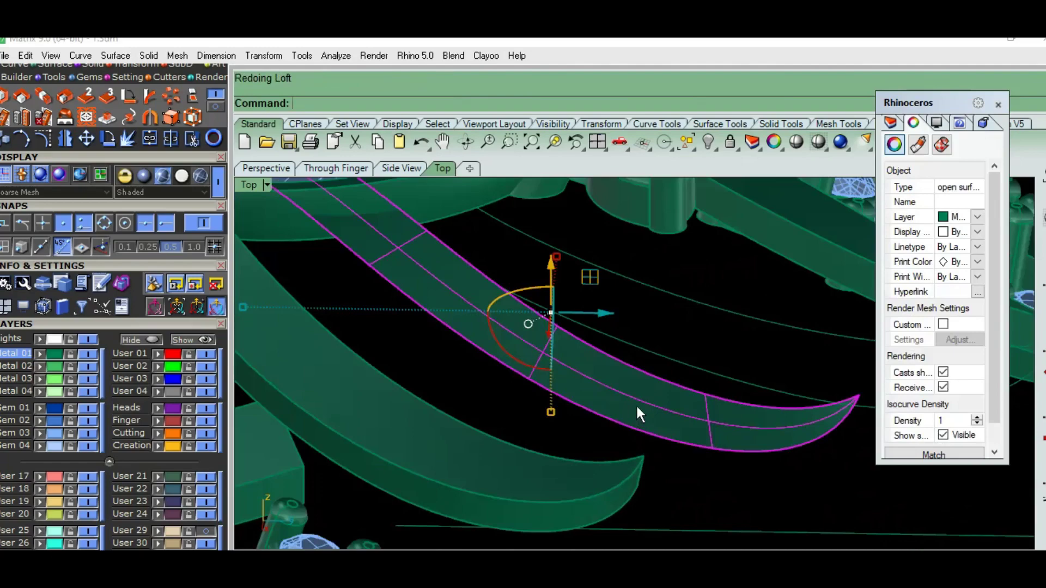
key(ctrl+c)
key(ctrl+v)
Offset the duplicate surface into a solid band and select the curve beneath it
right_drag(632, 411, 592, 396)
text(offsetsrf)
key(Return)
key(Return)
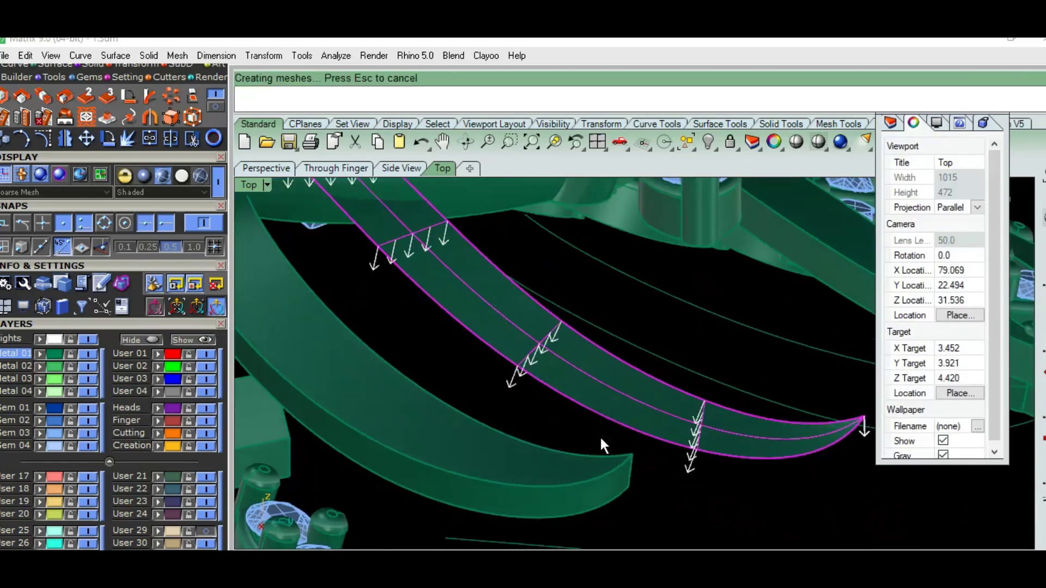
click(691, 443)
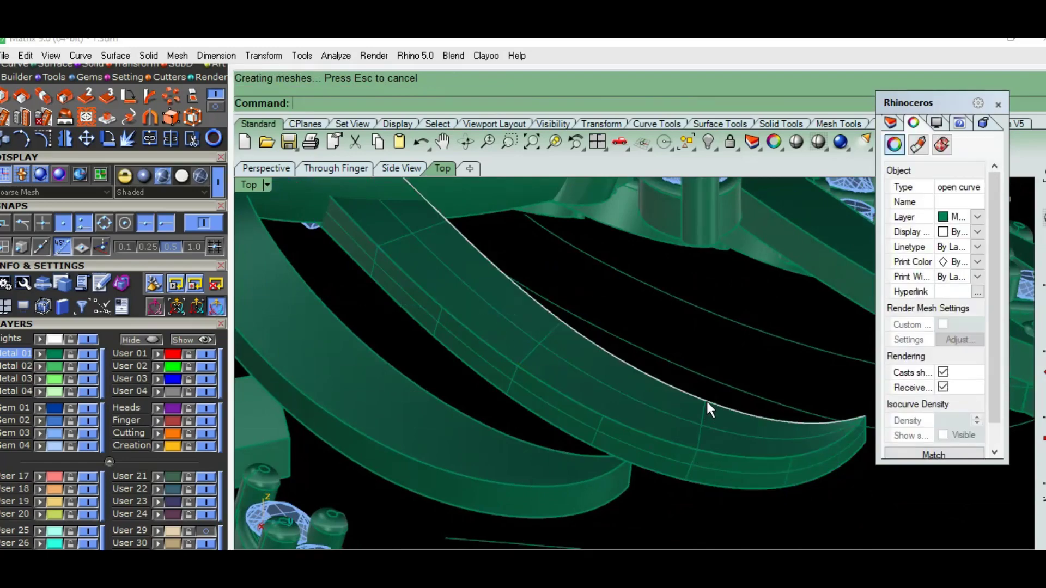
click(697, 409)
click(698, 448)
Turn on the guide curve's control points and window-select points near its end
key(F10)
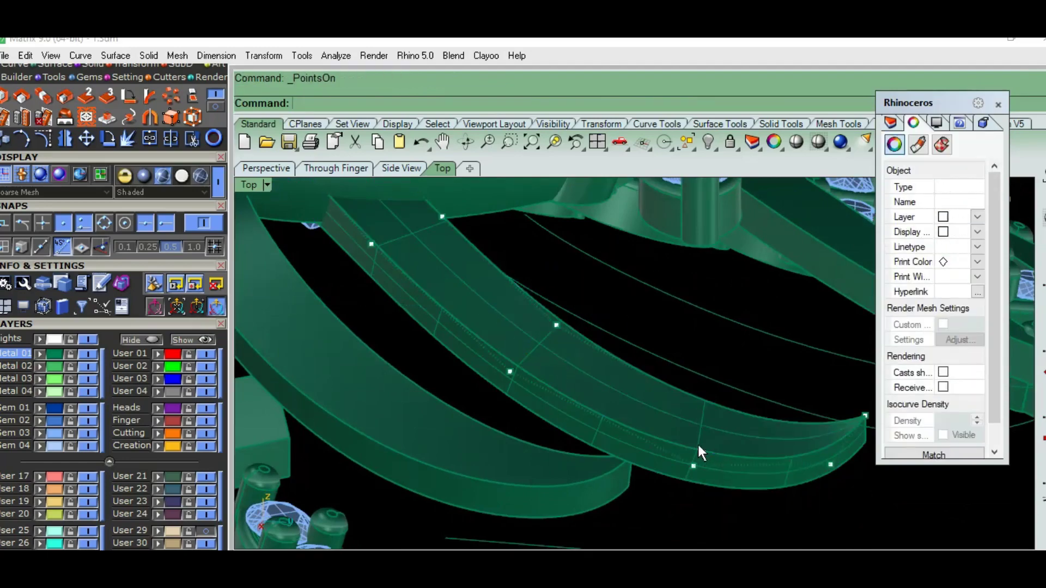
drag(663, 517, 725, 407)
mouse_move(726, 407)
right_down()
mouse_move(671, 336)
mouse_move(709, 351)
mouse_move(710, 371)
right_up()
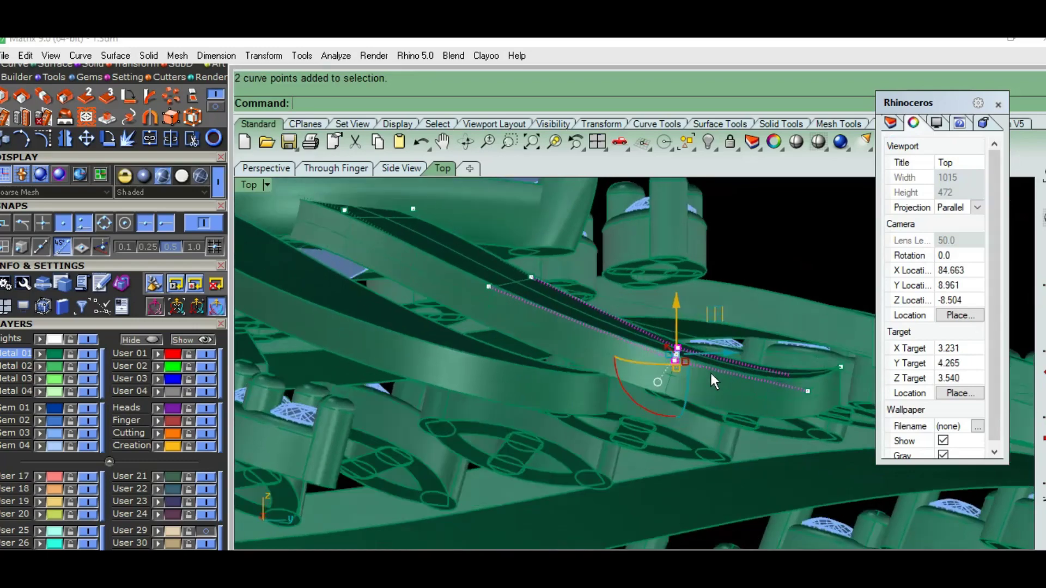
right_drag(778, 412, 719, 488)
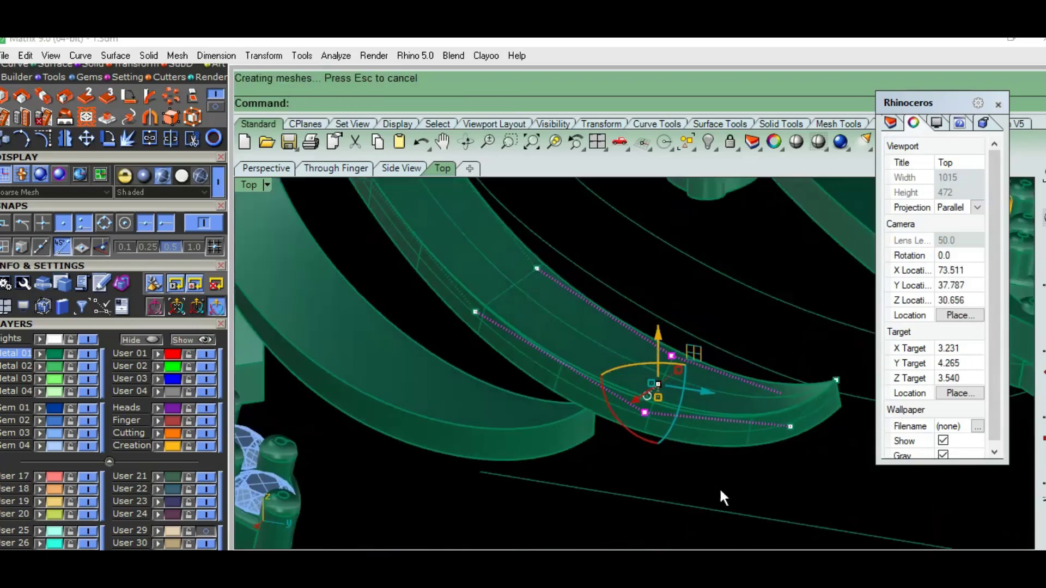
drag(739, 470, 812, 368)
mouse_move(812, 368)
right_down()
mouse_move(766, 359)
mouse_move(765, 342)
right_up()
mouse_move(826, 261)
right_down()
mouse_move(569, 370)
mouse_move(596, 400)
mouse_move(536, 425)
mouse_move(479, 380)
right_up()
drag(478, 380, 549, 245)
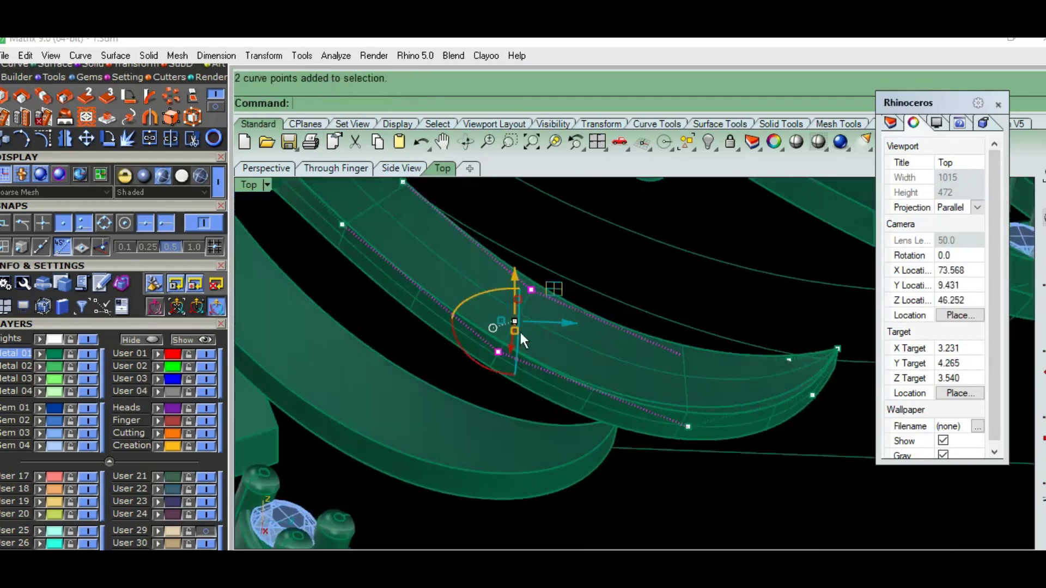
mouse_move(520, 333)
right_down()
mouse_move(592, 346)
mouse_move(562, 342)
mouse_move(506, 374)
mouse_move(615, 402)
mouse_move(611, 386)
mouse_move(618, 406)
right_up()
Delete the old thickened band and duplicate the crescent surface
click(614, 402)
key(Delete)
click(646, 372)
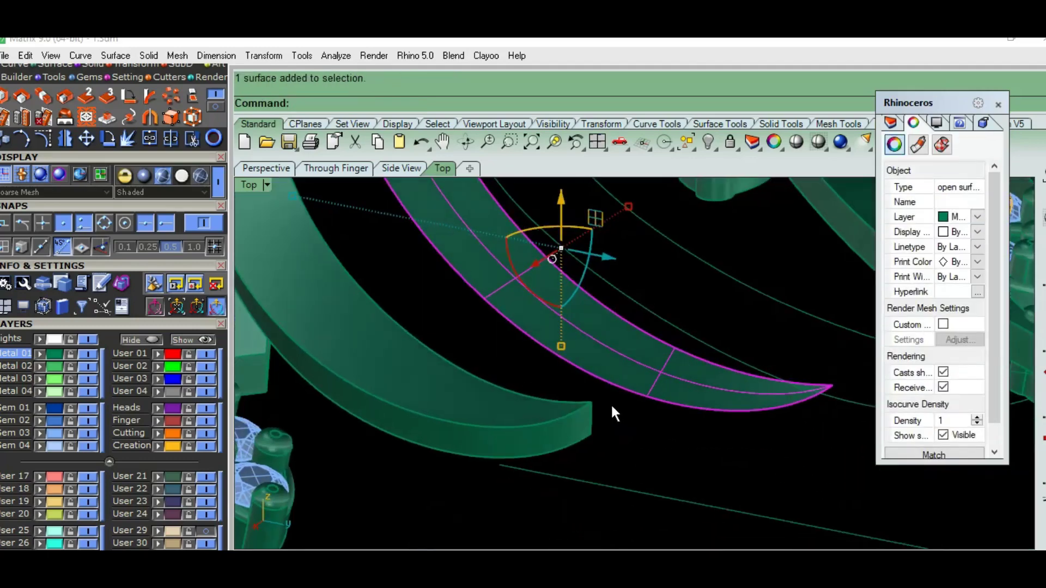
key(ctrl+v)
mouse_move(598, 440)
right_down()
mouse_move(670, 380)
mouse_move(615, 404)
mouse_move(672, 371)
mouse_move(635, 342)
mouse_move(600, 434)
mouse_move(671, 302)
mouse_move(720, 311)
mouse_move(645, 348)
right_up()
key(Delete)
click(619, 387)
click(635, 342)
key(ctrl+c)
key(ctrl+v)
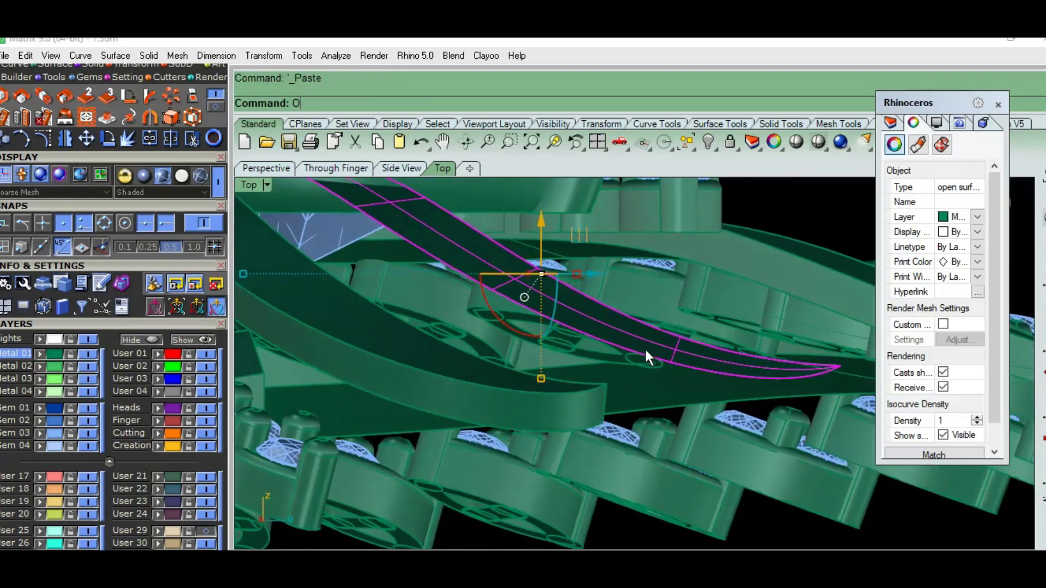
Offset the duplicated crescent surface into a new solid band
text(offsetsrf)
key(Return)
key(Return)
mouse_move(622, 396)
right_down()
mouse_move(637, 421)
mouse_move(501, 382)
mouse_move(525, 361)
mouse_move(645, 405)
mouse_move(590, 321)
mouse_move(550, 307)
mouse_move(548, 291)
mouse_move(477, 280)
mouse_move(513, 350)
mouse_move(511, 263)
right_up()
Select the guide curve under the band and move one of its control points
click(550, 307)
click(605, 347)
key(F10)
click(532, 359)
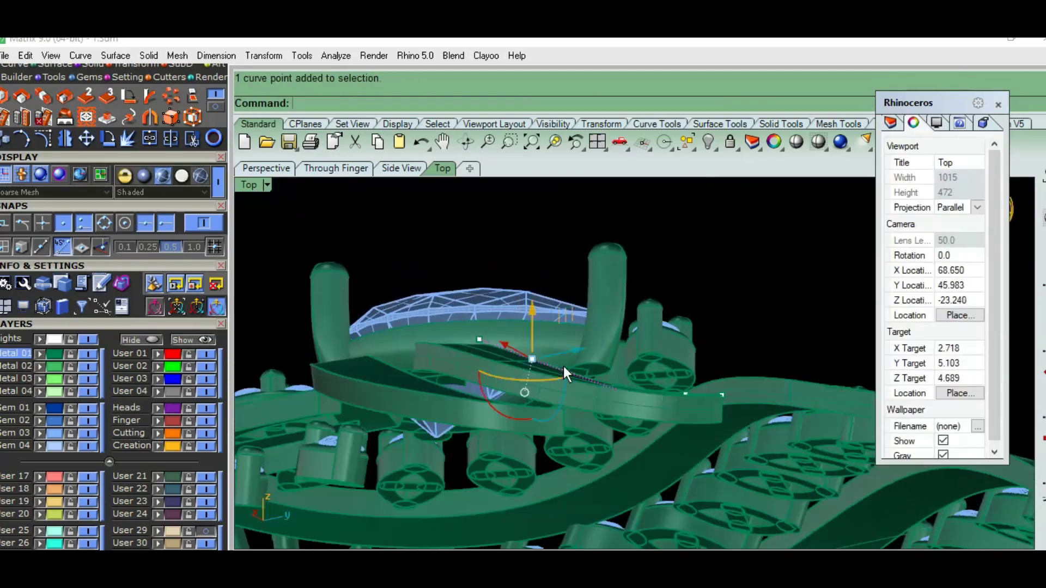
mouse_move(563, 367)
right_down()
mouse_move(572, 298)
mouse_move(523, 271)
mouse_move(593, 278)
right_up()
key(Escape)
mouse_move(761, 244)
right_down()
mouse_move(609, 327)
mouse_move(625, 394)
mouse_move(599, 343)
mouse_move(644, 447)
mouse_move(615, 341)
right_up()
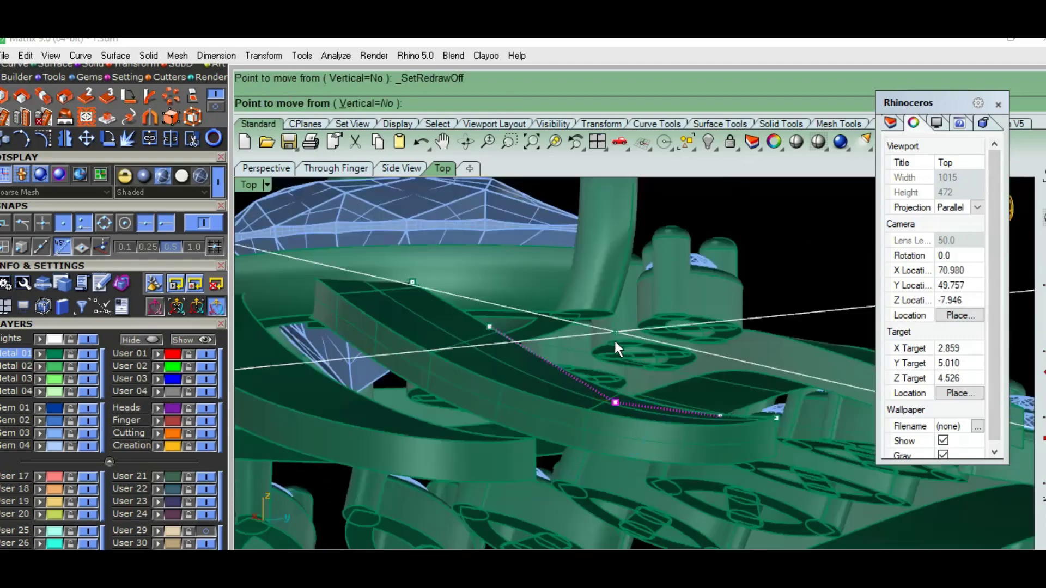
mouse_move(615, 381)
right_down()
mouse_move(544, 350)
mouse_move(535, 368)
mouse_move(555, 436)
right_up()
Delete the thickened band and select the inner crescent surface
key(Escape)
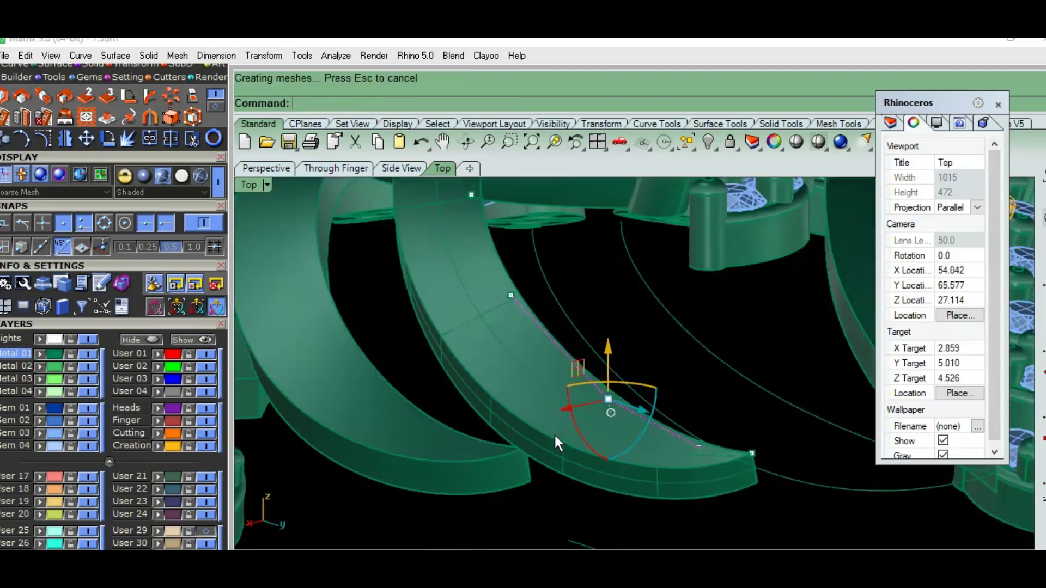
click(552, 460)
key(Delete)
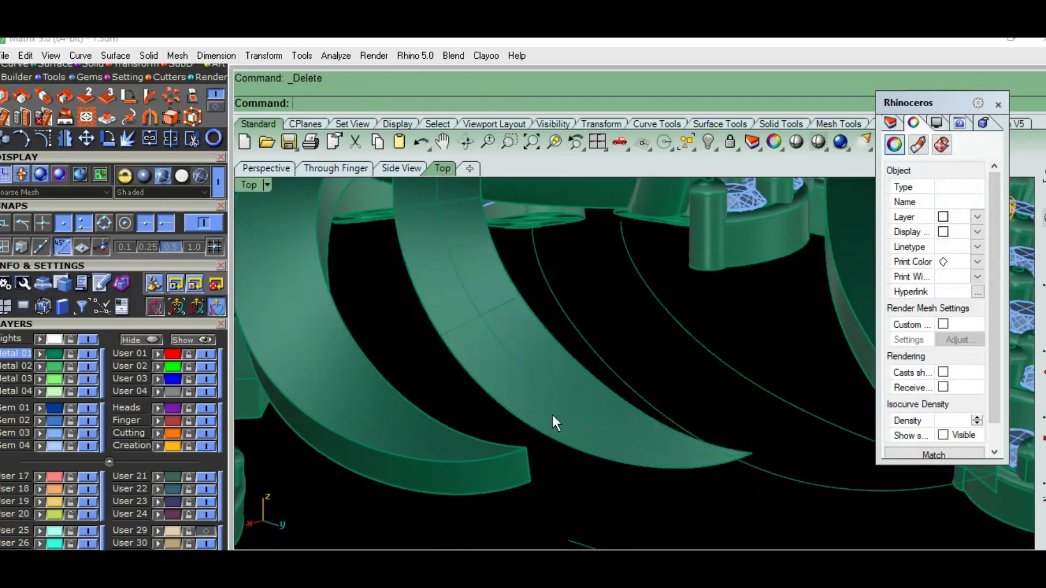
click(552, 431)
right_drag(550, 431, 560, 424)
Offset the surface with the direction flipped into a solid band and inspect it among the swirls
text(offsetsrf)
key(Return)
click(545, 446)
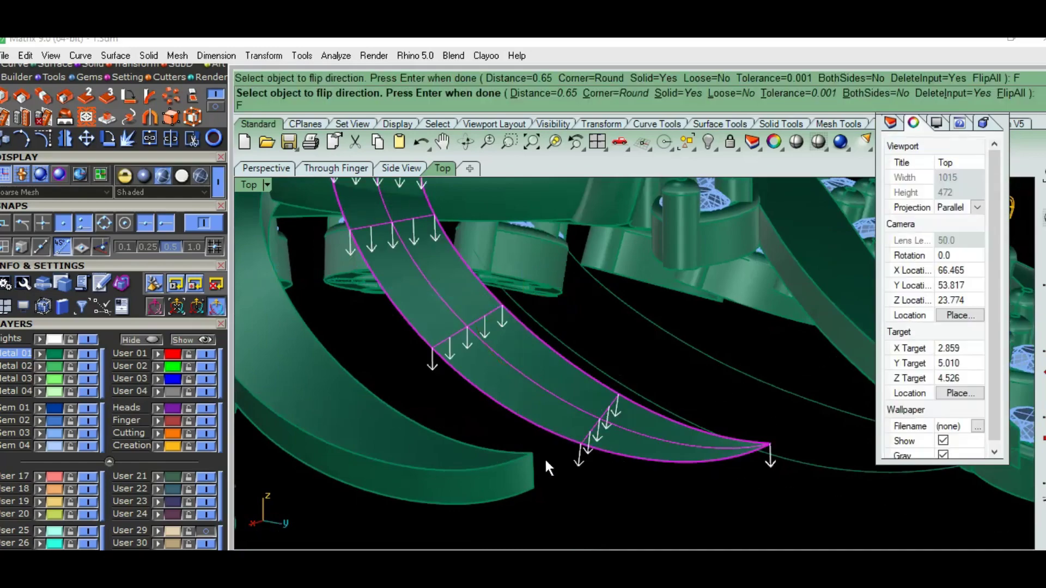
key(Return)
click(708, 508)
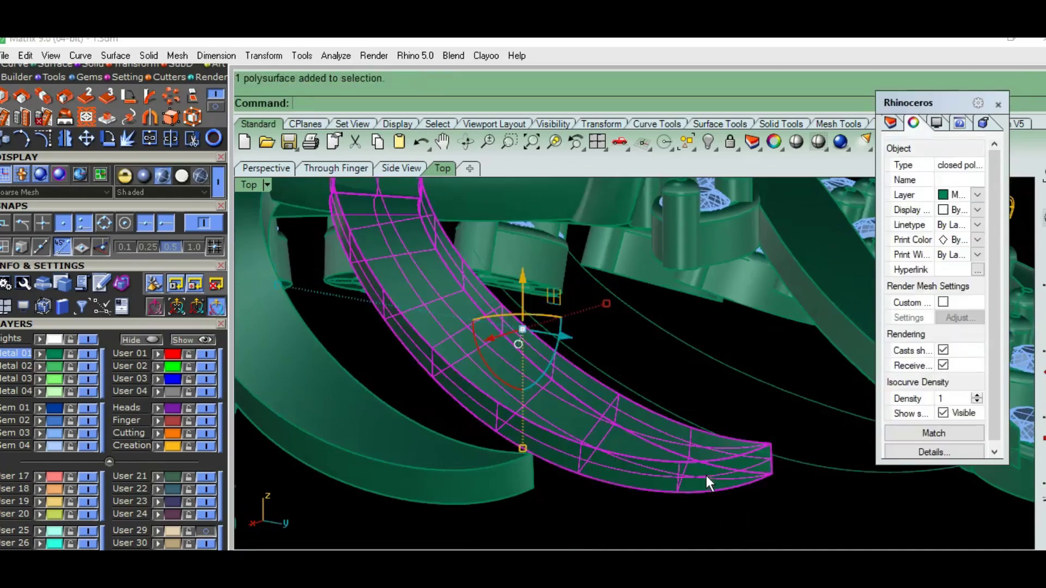
key(Escape)
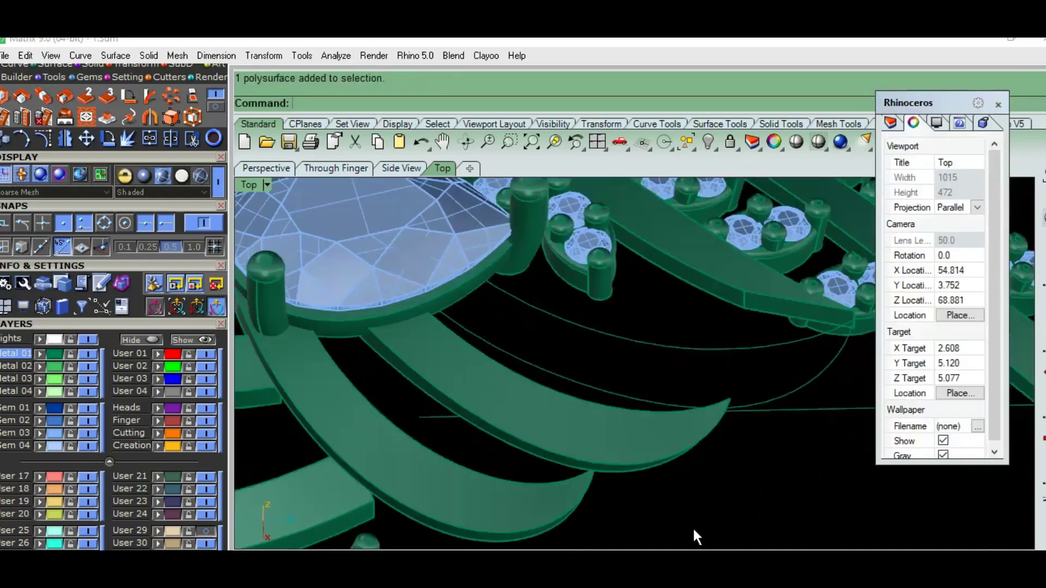
right_drag(605, 434, 705, 428)
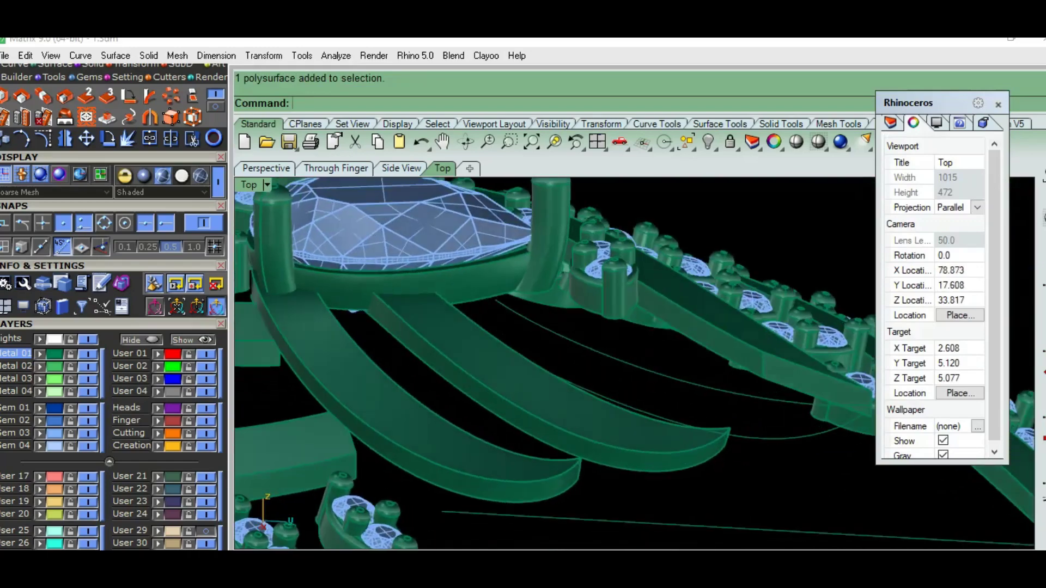
mouse_move(705, 428)
right_down()
mouse_move(740, 431)
mouse_move(629, 480)
mouse_move(574, 398)
mouse_move(609, 360)
mouse_move(730, 401)
mouse_move(689, 442)
mouse_move(627, 417)
mouse_move(605, 431)
right_up()
scroll(629, 417, up, 3)
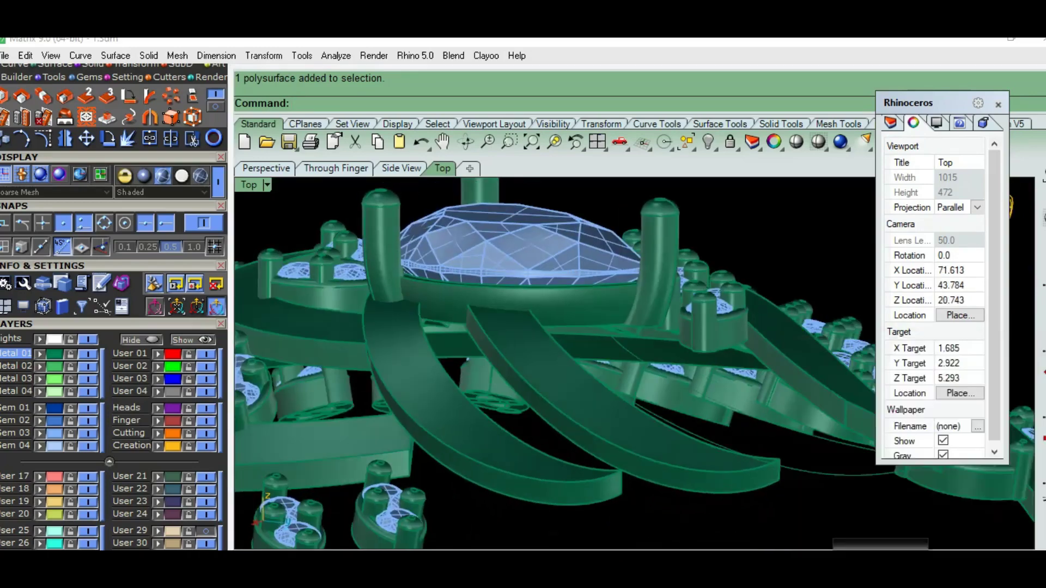
In top view, extract the ribbon band's top surface and delete the leftover band solid
key(ctrl+F1)
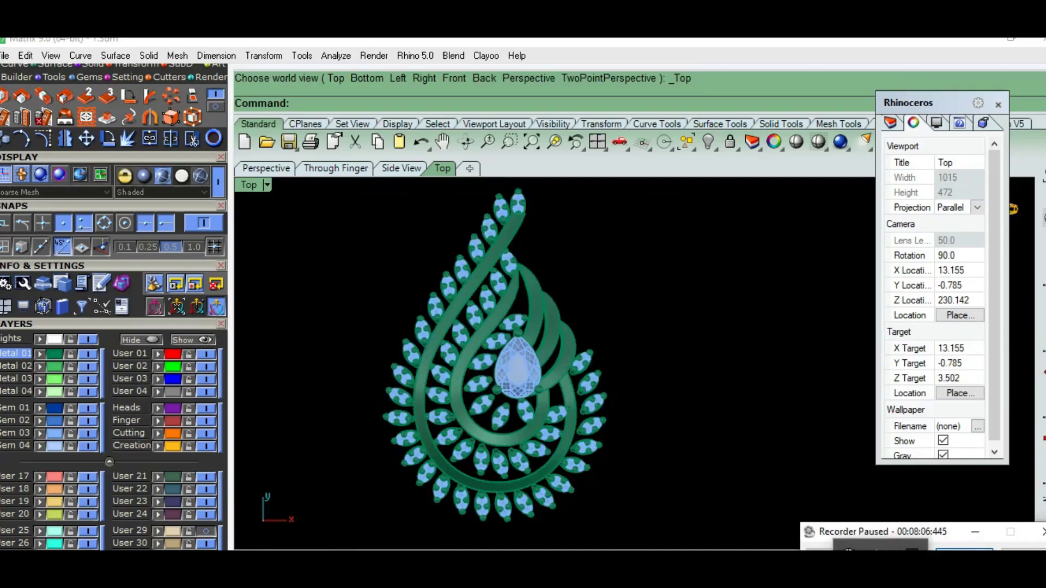
scroll(506, 349, up, 2)
scroll(508, 308, up, 2)
scroll(531, 408, up, 2)
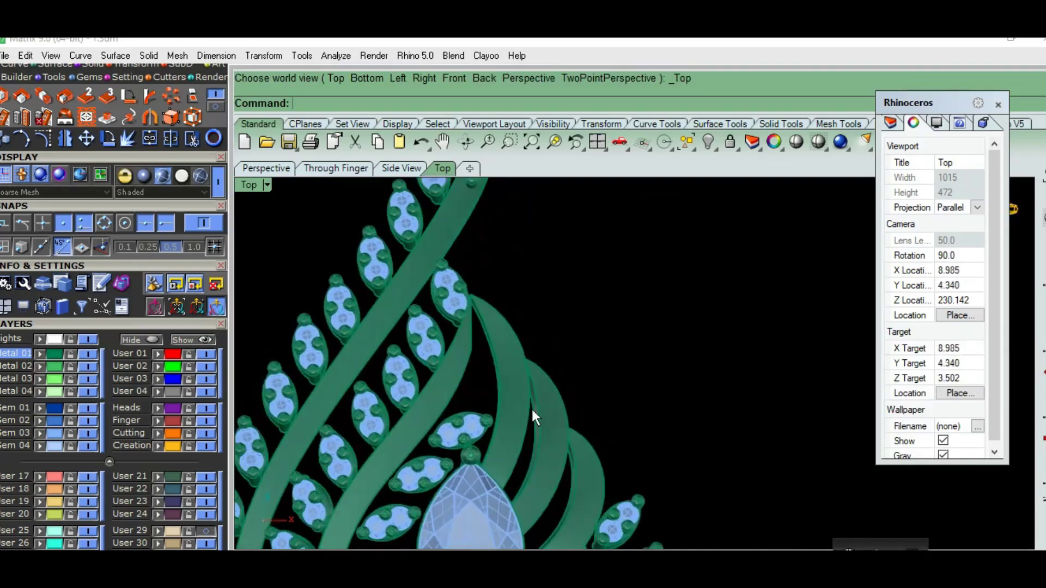
scroll(465, 351, up, 1)
click(466, 353)
key(Return)
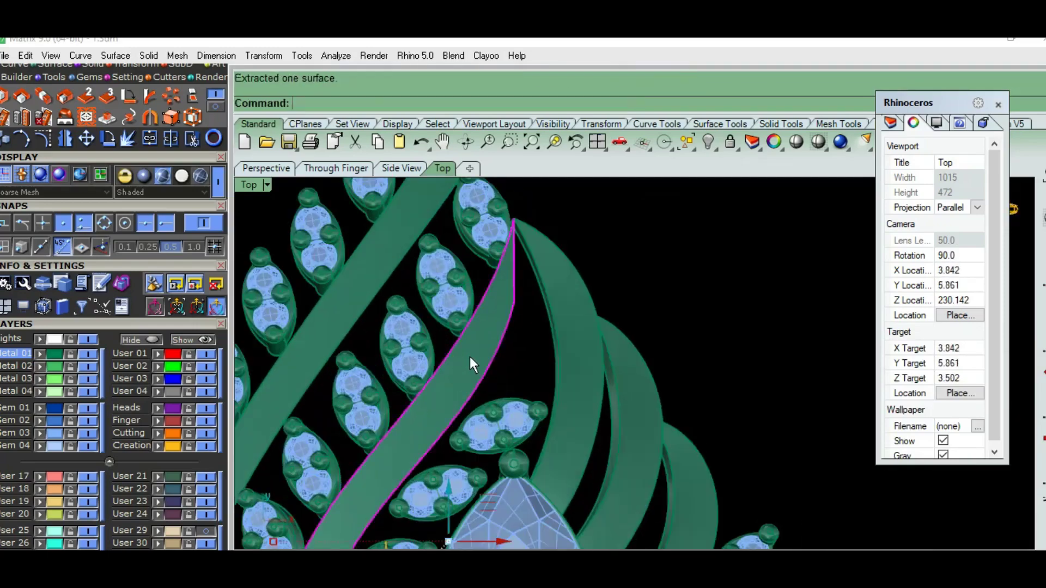
scroll(491, 365, up, 3)
click(526, 359)
click(564, 398)
scroll(557, 405, down, 2)
key(Delete)
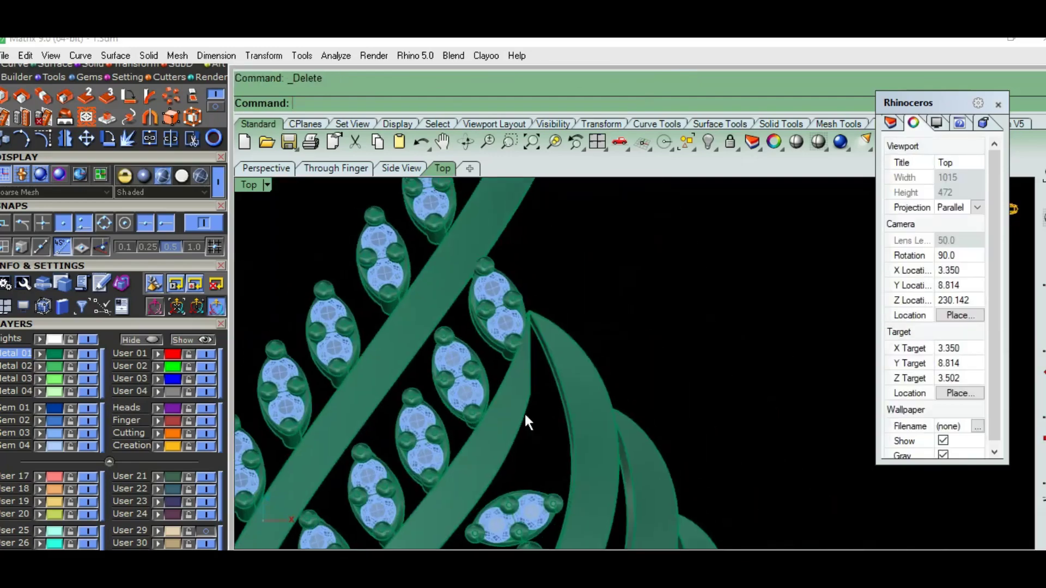
Duplicate the ribbon surface's edge with DupEdge, then group and hide the curves
click(534, 406)
scroll(531, 390, up, 2)
text(DupEdge)
key(Return)
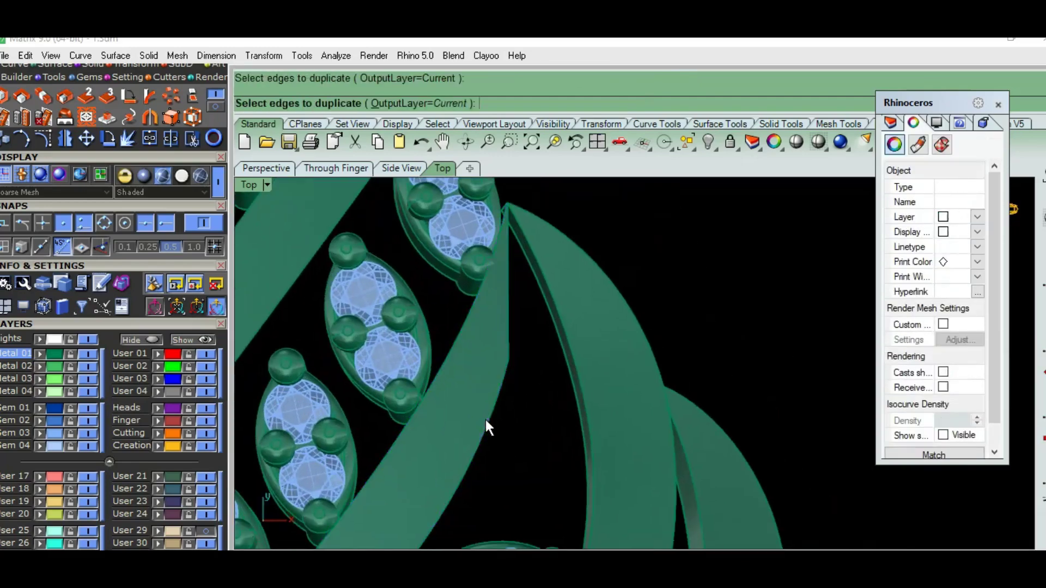
click(484, 366)
key(Return)
scroll(545, 349, down, 3)
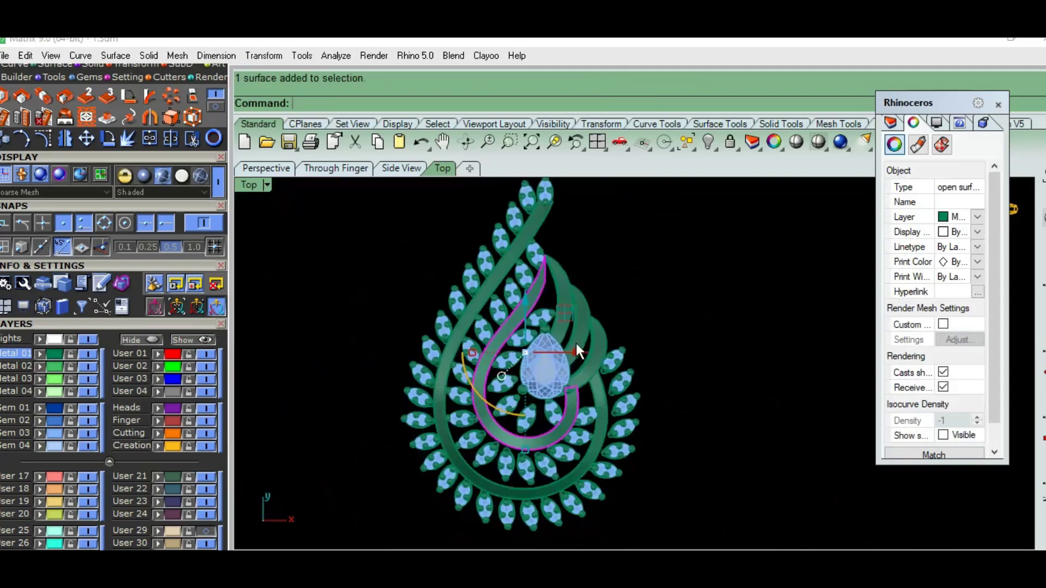
text(group)
key(Return)
text(hide)
key(Return)
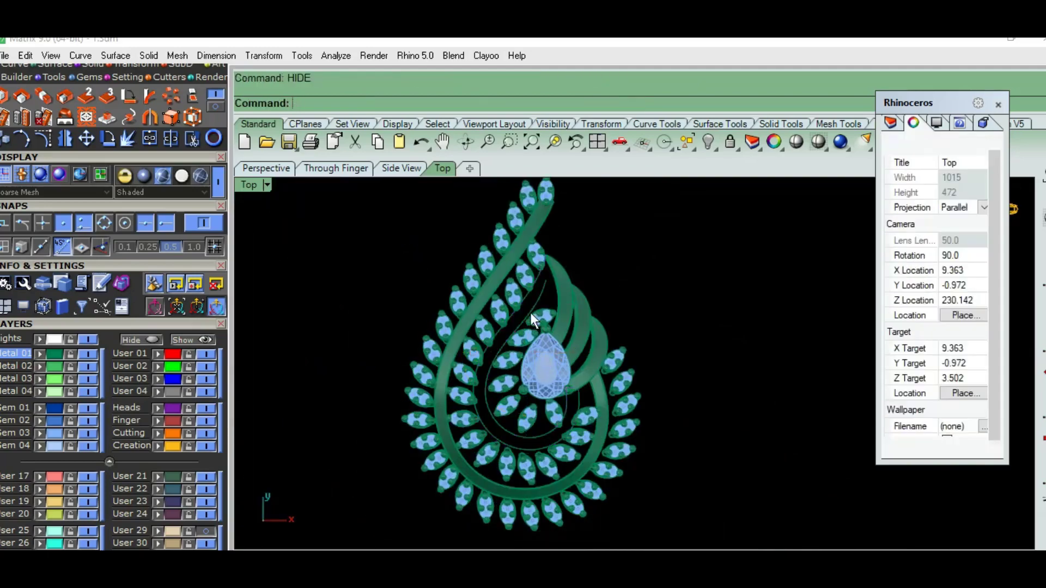
Select the two thin guide curves beside the band
scroll(531, 312, up, 2)
click(546, 305)
scroll(529, 330, up, 3)
key(F10)
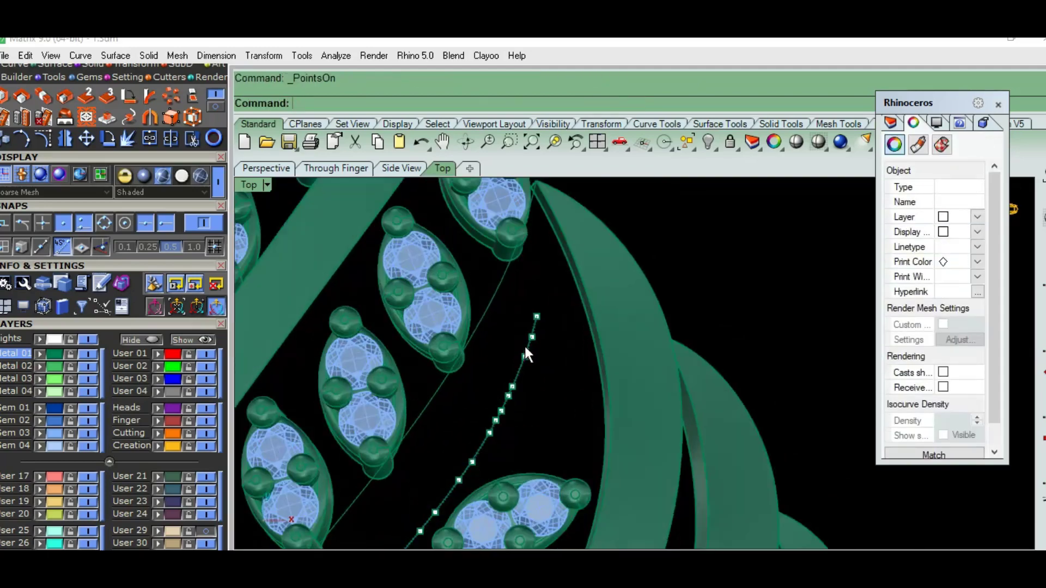
click(490, 306)
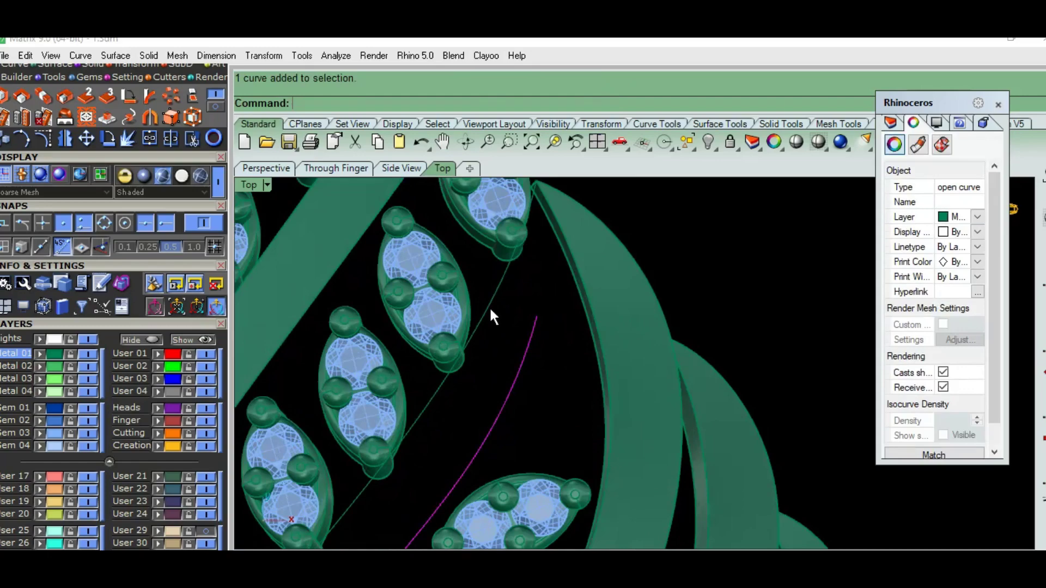
click(532, 362)
scroll(517, 327, down, 2)
Rebuild both guide curves to 11 points, confirming yes at the prompt
text(Rebuild)
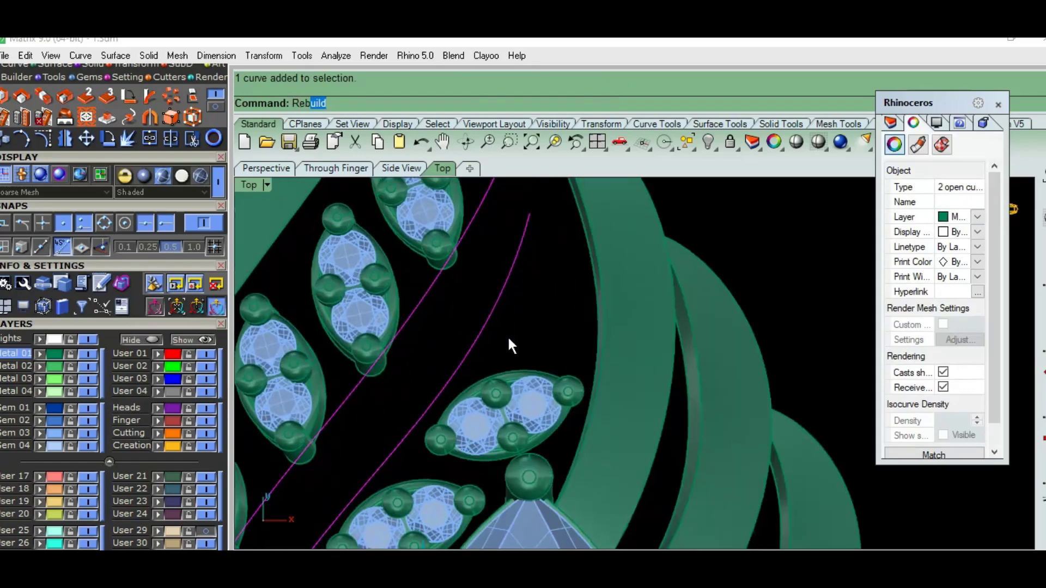
key(Return)
scroll(568, 352, down, 5)
mouse_move(562, 354)
ctrl+shift+right_down()
mouse_move(586, 363)
mouse_move(549, 355)
mouse_move(538, 413)
ctrl+shift+right_up()
scroll(624, 449, up, 3)
click(352, 249)
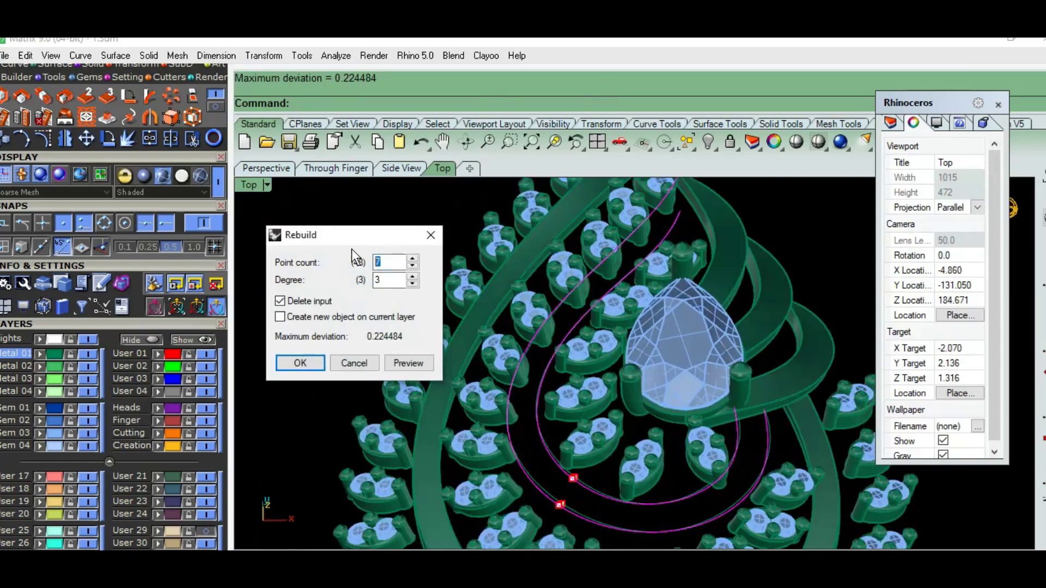
text(11)
ctrl+shift+right_drag(633, 422, 665, 429)
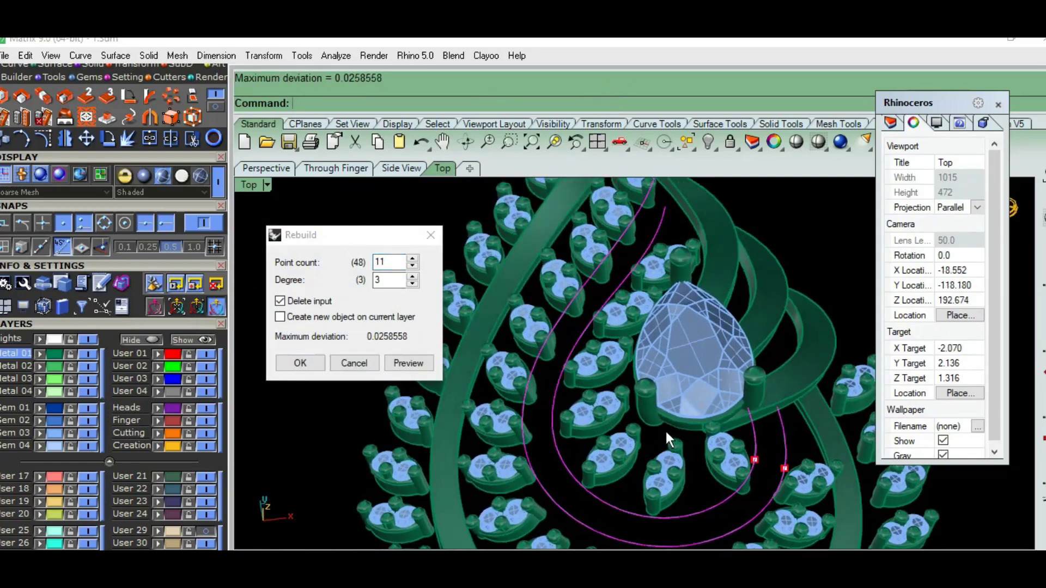
scroll(643, 449, up, 5)
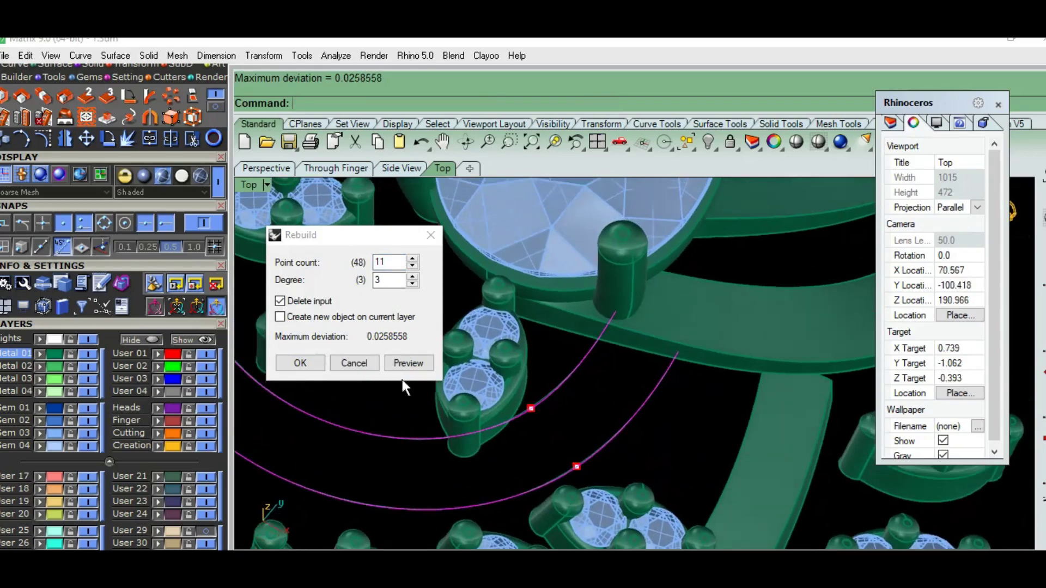
click(297, 364)
scroll(537, 378, down, 5)
scroll(648, 387, down, 3)
text(Y)
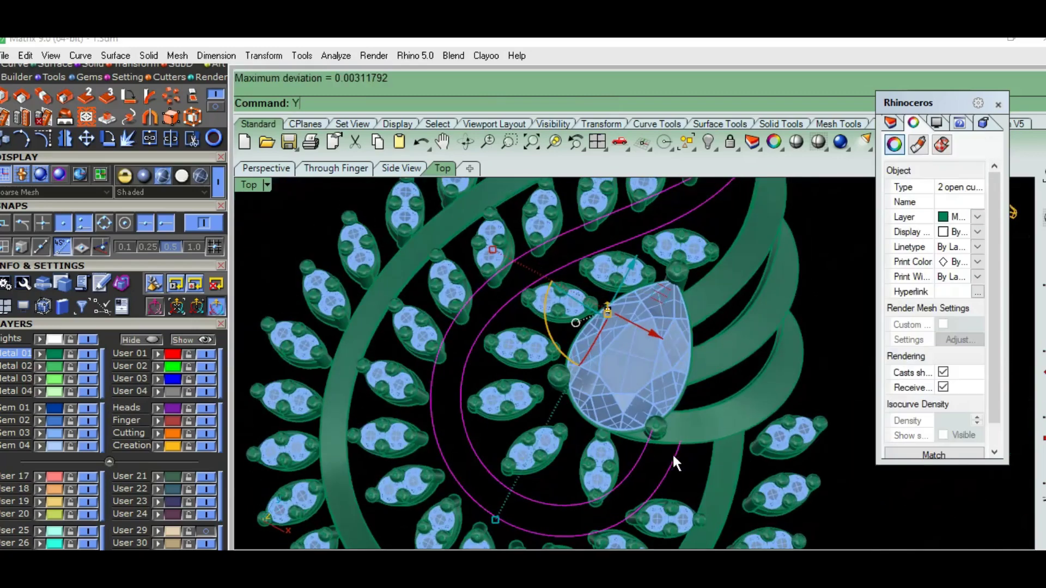
key(Return)
scroll(677, 422, down, 3)
Move a control point near the guide curve's end to a new position
scroll(642, 444, up, 5)
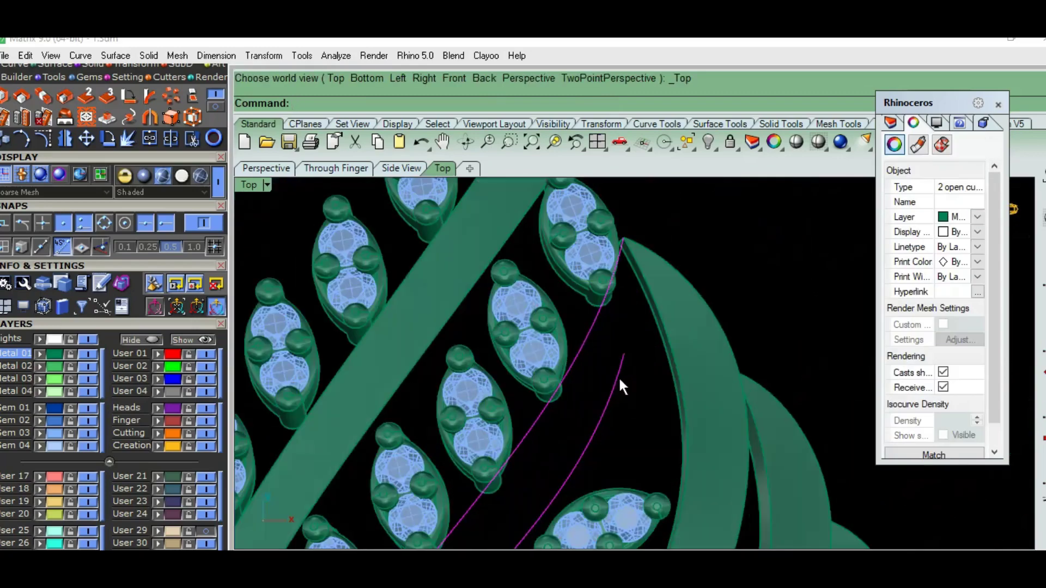
key(F10)
scroll(618, 376, up, 1)
drag(612, 337, 655, 396)
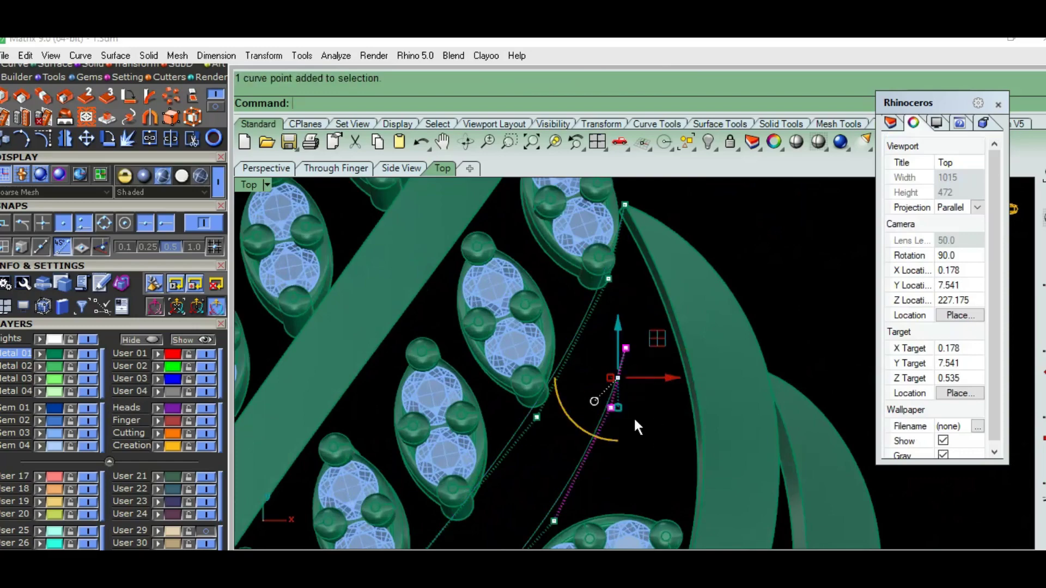
scroll(632, 403, up, 2)
text(m)
key(Return)
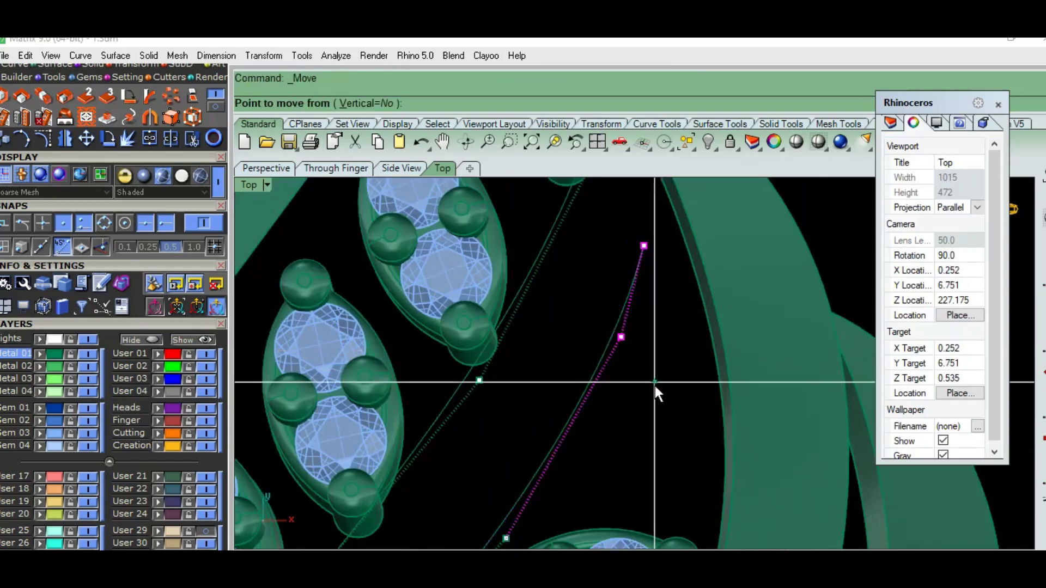
click(655, 386)
click(670, 359)
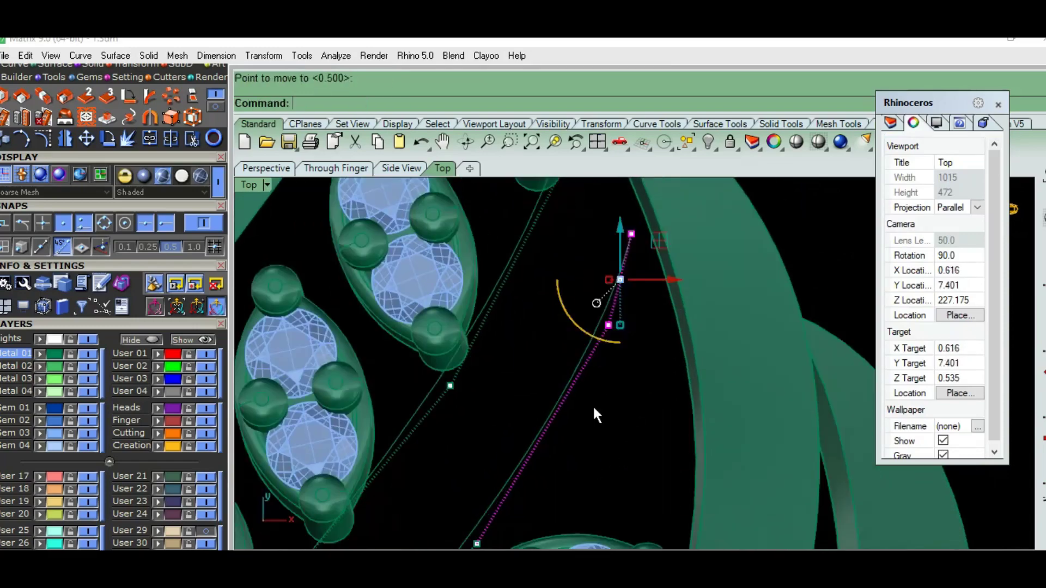
Rotate the selected curve-end points so the end turns toward the band
text(rotate)
key(Return)
click(528, 402)
scroll(809, 292, down, 2)
scroll(812, 273, up, 1)
click(809, 258)
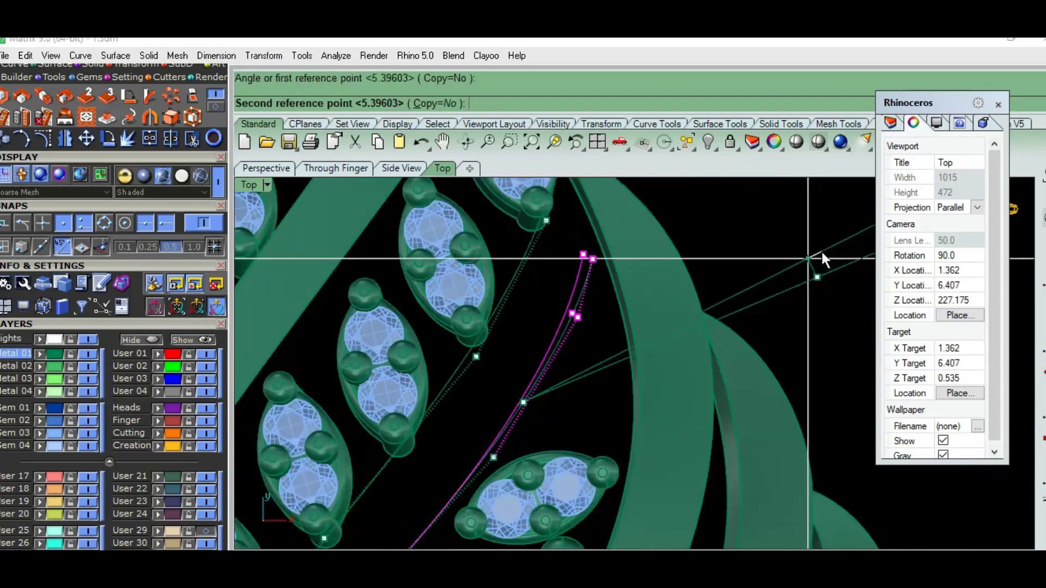
click(549, 361)
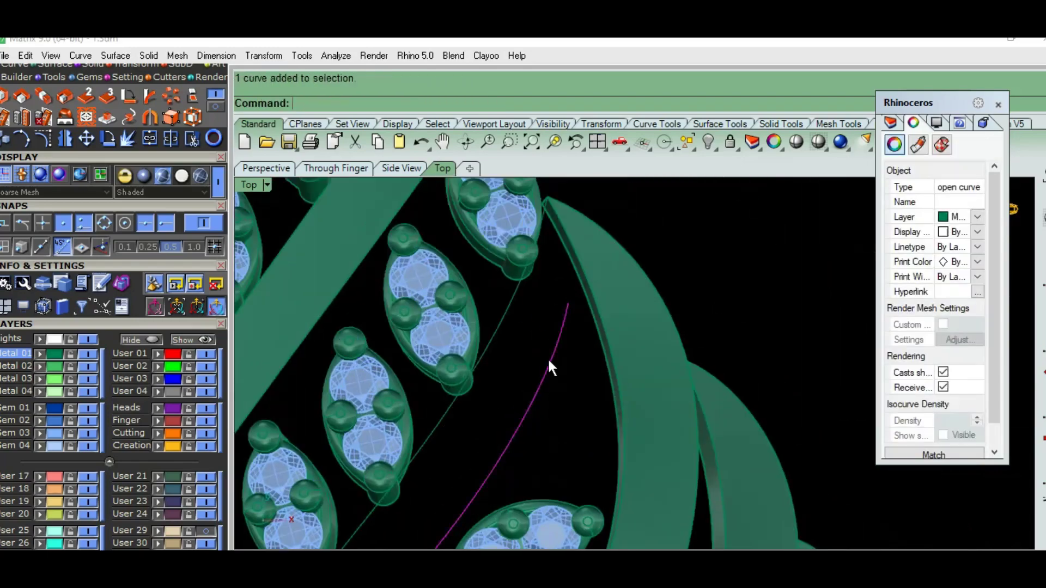
Drag the curve's upper control points toward and along the band edge
key(F10)
scroll(558, 342, up, 2)
click(566, 314)
scroll(579, 328, up, 1)
drag(581, 338, 614, 230)
click(791, 253)
scroll(572, 409, down, 3)
scroll(546, 328, up, 3)
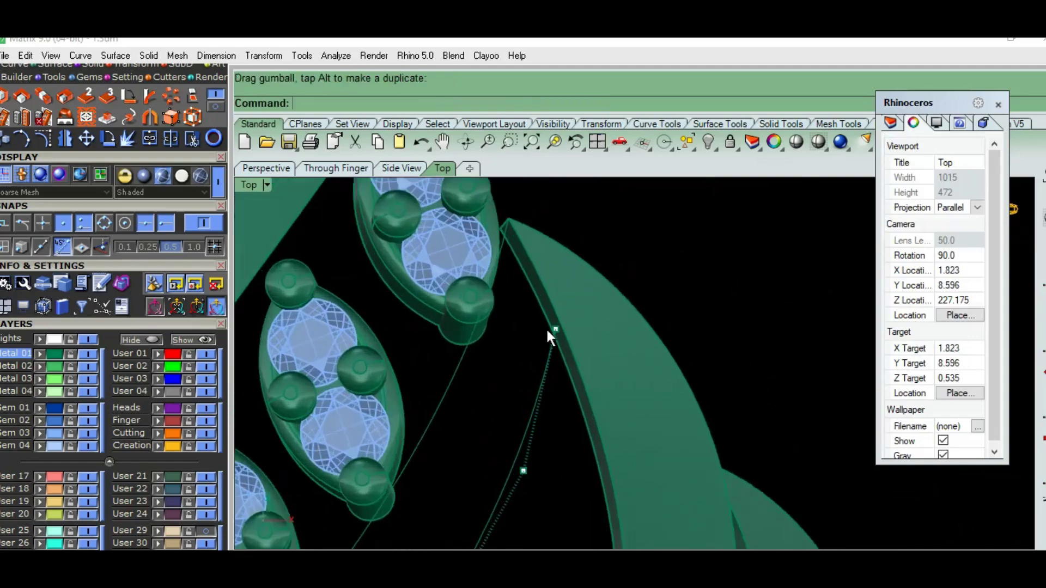
scroll(547, 331, up, 1)
click(555, 330)
drag(603, 285, 685, 232)
Orbit around the curve end to check point heights, then return to top view
mouse_move(686, 231)
ctrl+shift+right_down()
mouse_move(587, 457)
mouse_move(615, 424)
mouse_move(615, 463)
mouse_move(545, 390)
mouse_move(547, 414)
mouse_move(537, 368)
ctrl+shift+right_up()
drag(523, 327, 594, 433)
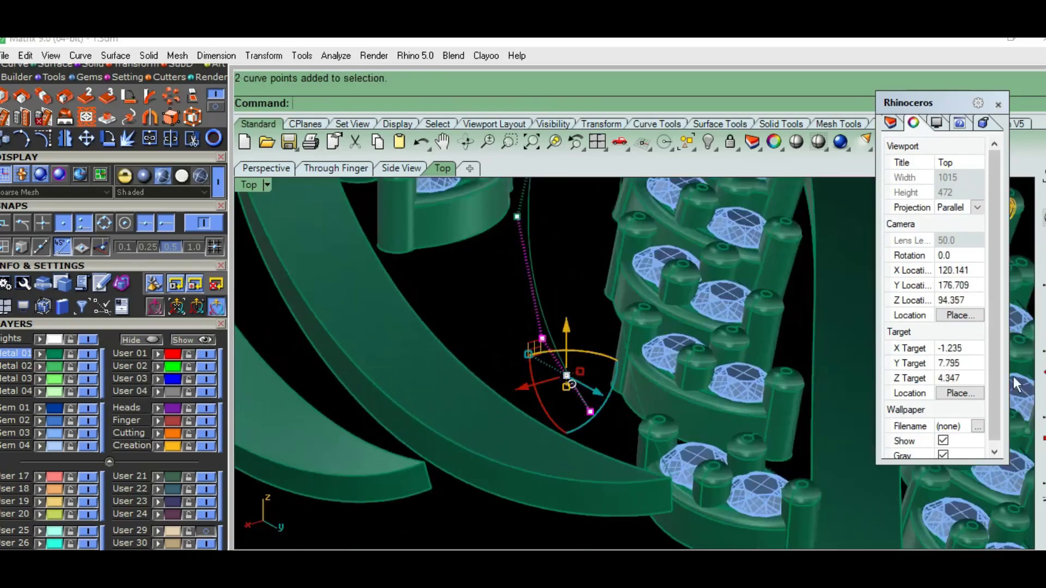
key(F10)
mouse_move(630, 450)
ctrl+shift+right_down()
mouse_move(556, 379)
mouse_move(560, 457)
ctrl+shift+right_up()
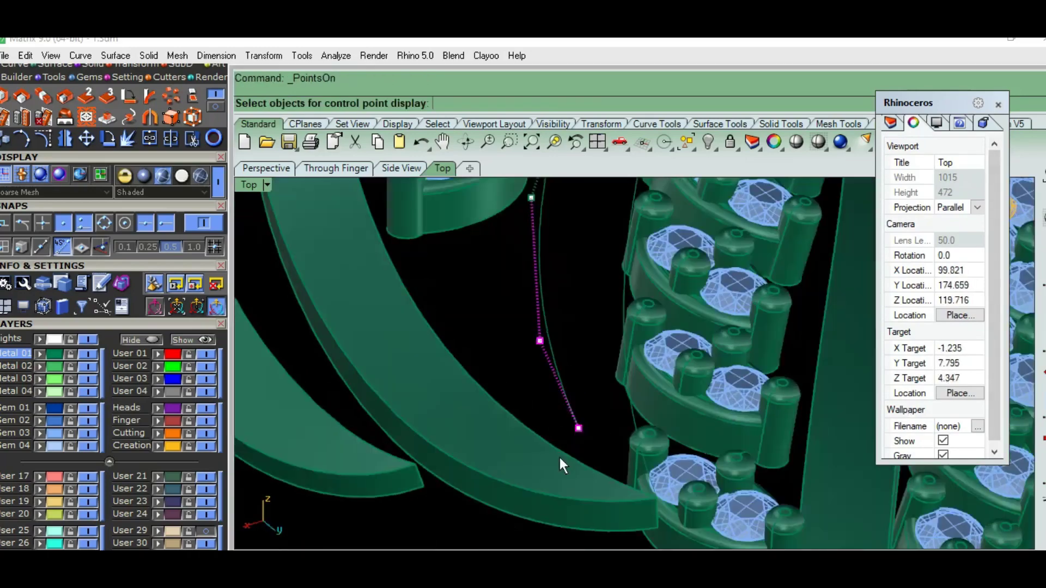
text(0,0,-1)
ctrl+shift+right_drag(663, 393, 511, 318)
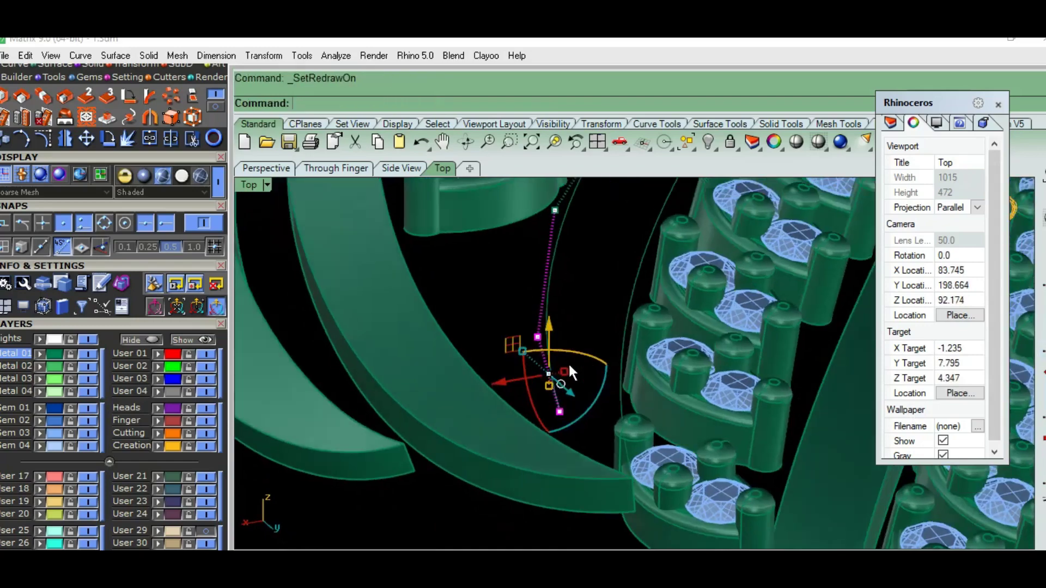
ctrl+click(527, 374)
mouse_move(528, 374)
ctrl+shift+right_down()
mouse_move(538, 362)
mouse_move(570, 411)
mouse_move(470, 425)
mouse_move(459, 384)
mouse_move(442, 374)
ctrl+shift+right_up()
mouse_move(429, 302)
ctrl+shift+right_down()
mouse_move(462, 439)
mouse_move(639, 399)
mouse_move(565, 325)
ctrl+shift+right_up()
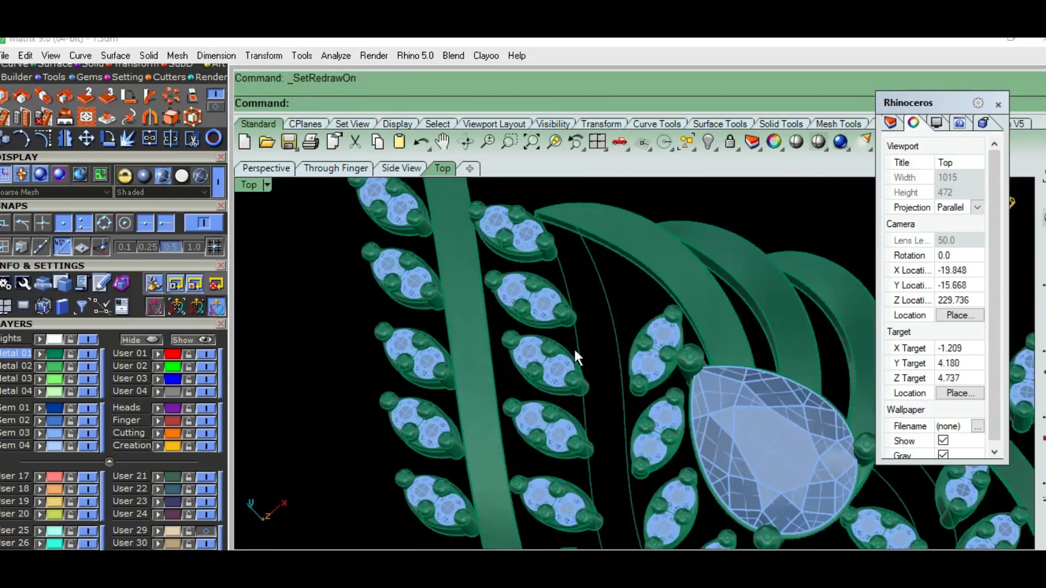
Rebuild both leaf guide curves again with 11 points
shift+click(573, 348)
shift+click(613, 316)
scroll(531, 327, down, 3)
key(ctrl+F1)
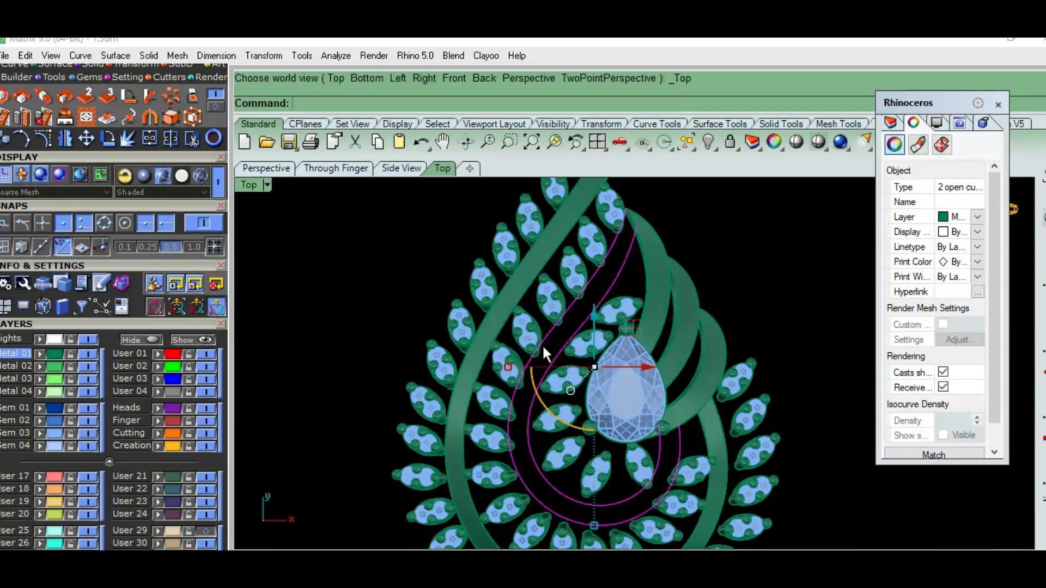
scroll(620, 350, up, 5)
text(Rebuild)
key(Return)
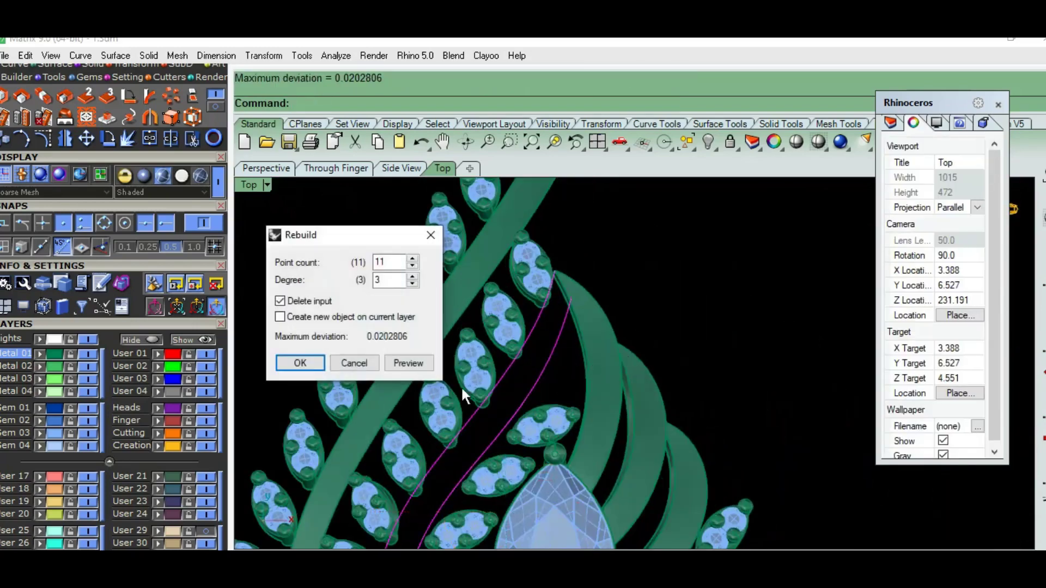
click(313, 362)
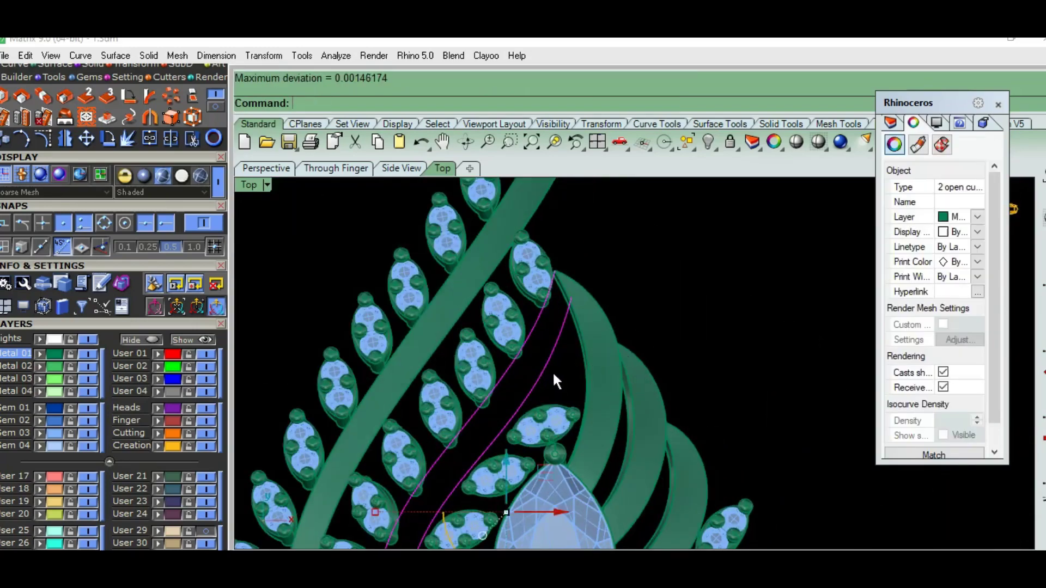
scroll(553, 371, up, 3)
Move the curves' top control points twice so they sit closer to the band
key(F10)
click(578, 262)
right_drag(610, 284, 574, 352)
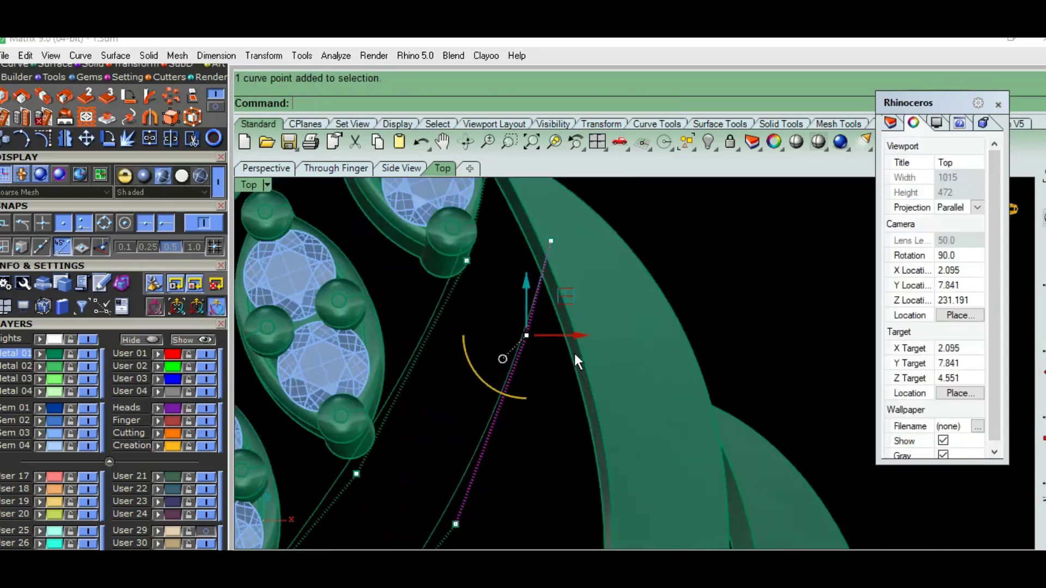
click(732, 276)
click(694, 287)
key(Return)
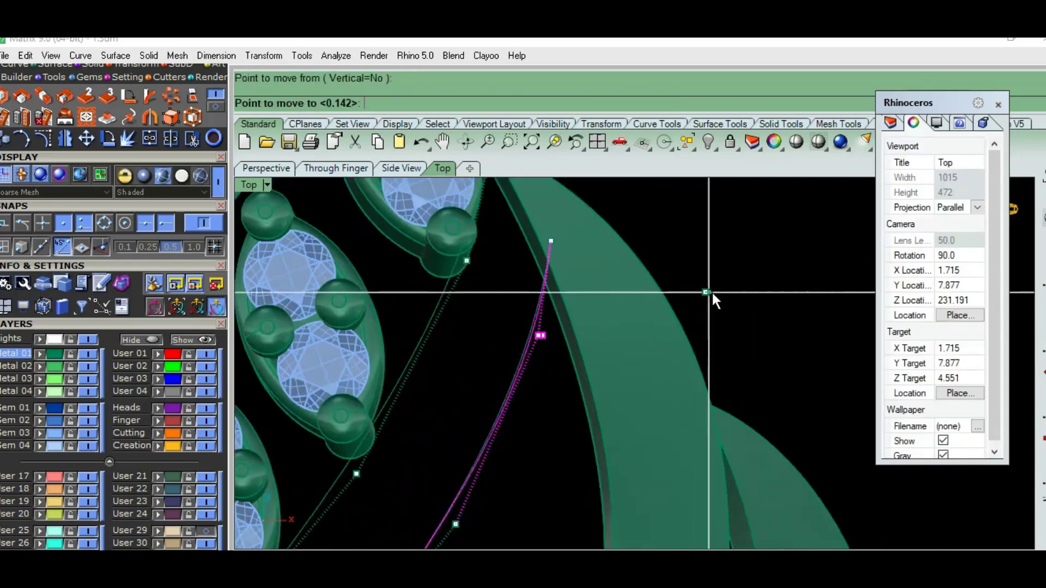
click(715, 294)
click(524, 446)
key(F11)
Loft a trial surface between the two curves, then undo it
click(425, 328)
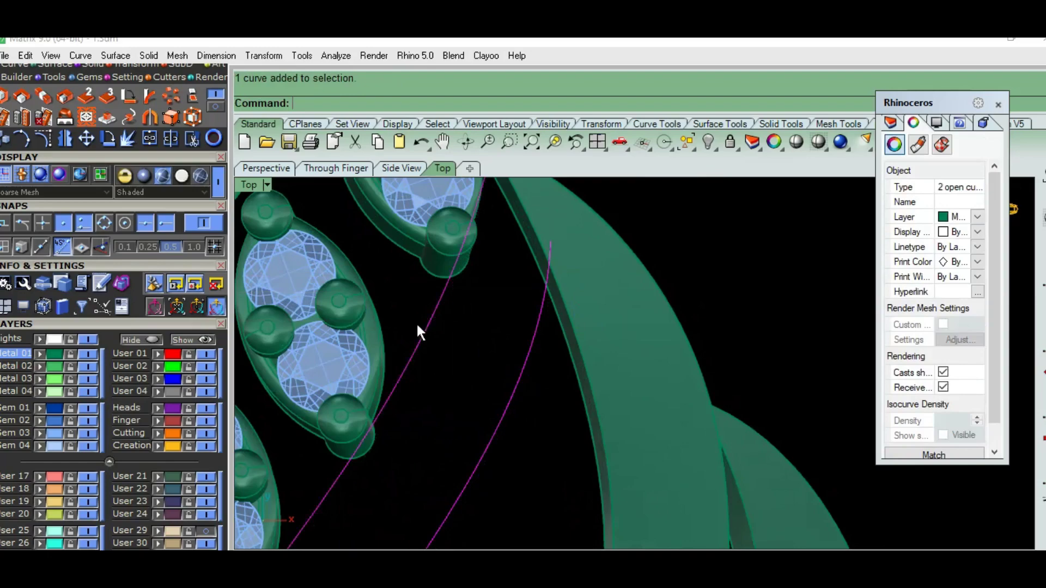
text(LO)
key(BackSpace)
key(BackSpace)
scroll(558, 430, down, 3)
scroll(562, 352, down, 3)
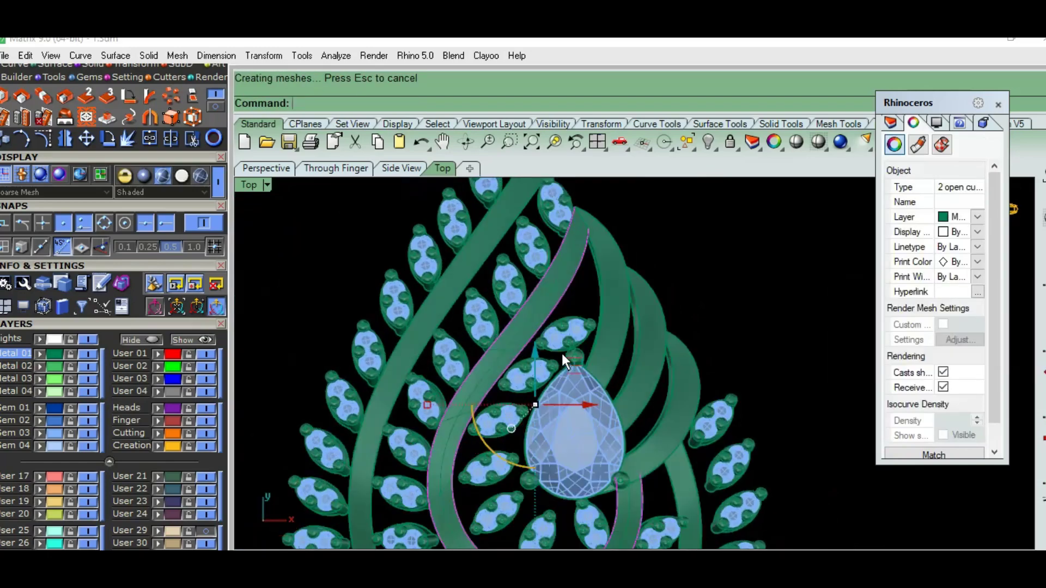
scroll(556, 317, down, 2)
scroll(538, 354, up, 3)
scroll(517, 441, up, 3)
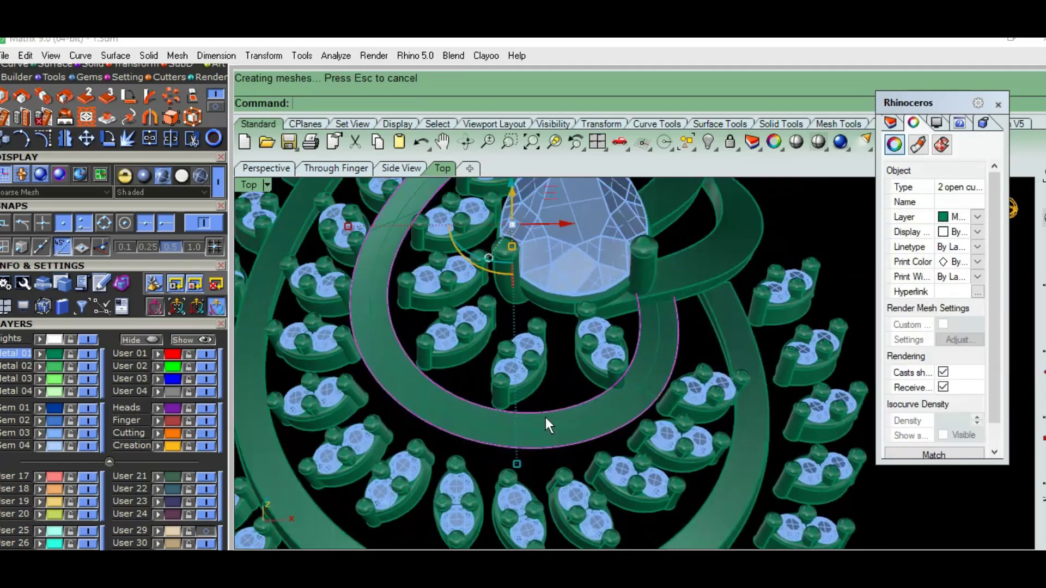
key(ctrl+z)
scroll(581, 353, down, 1)
scroll(546, 459, up, 3)
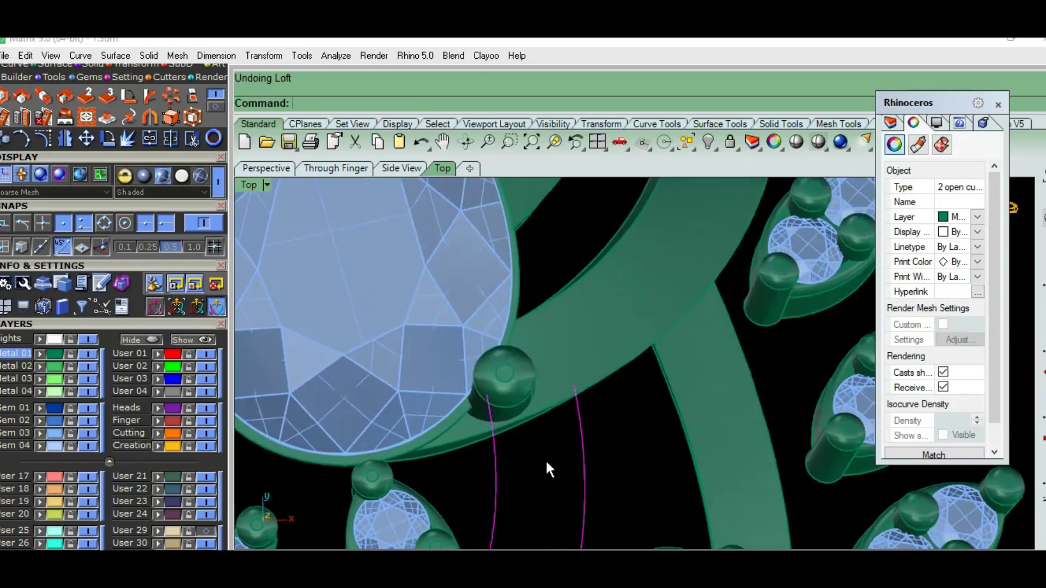
scroll(502, 344, up, 2)
scroll(530, 450, up, 2)
In X-ray view, draw a line spanning the two magenta rail curves
key(ctrl+alt+g)
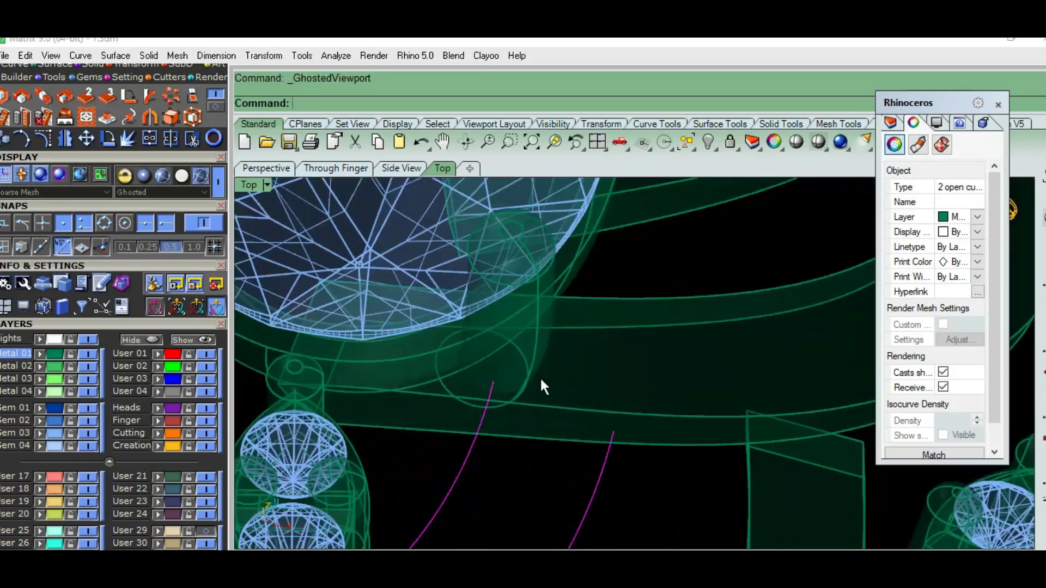
scroll(541, 377, up, 3)
text(Line)
key(Return)
click(460, 344)
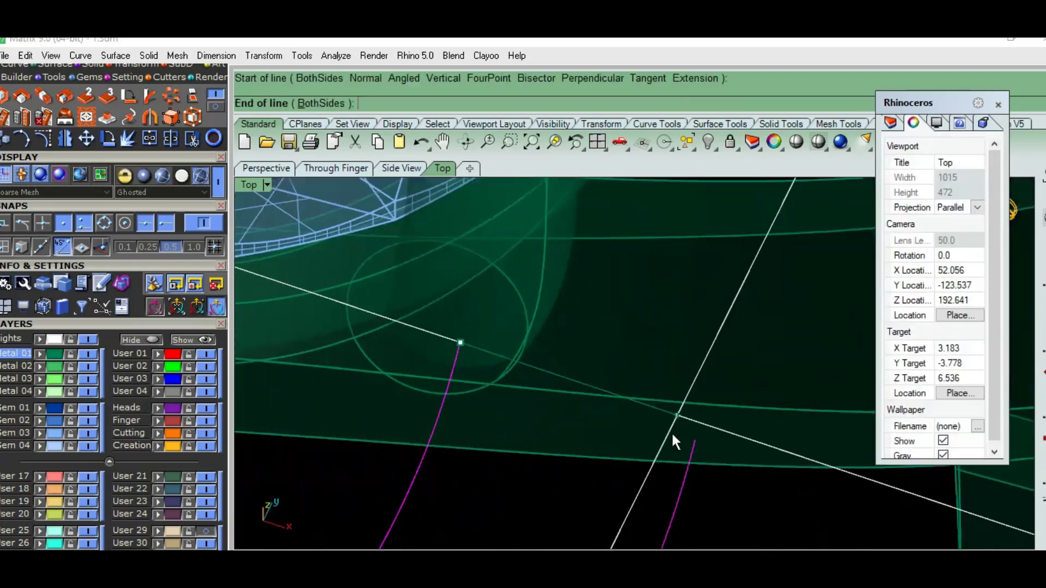
scroll(664, 459, down, 3)
click(661, 449)
Start a Sweep2 with the new line as cross-section and add a first slash between rails
text(sweep2)
key(Return)
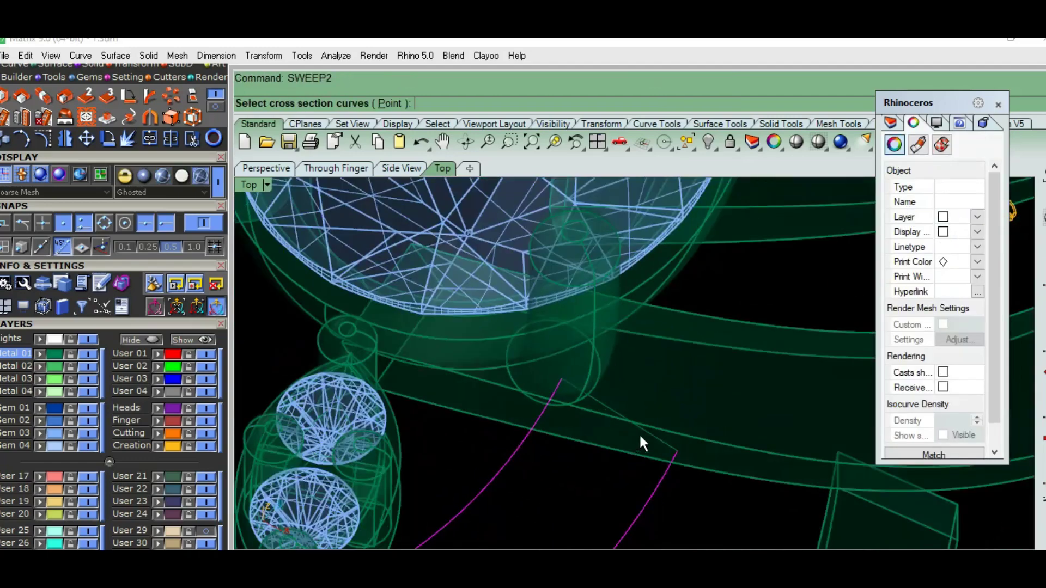
click(655, 438)
key(Return)
click(835, 439)
scroll(727, 409, down, 3)
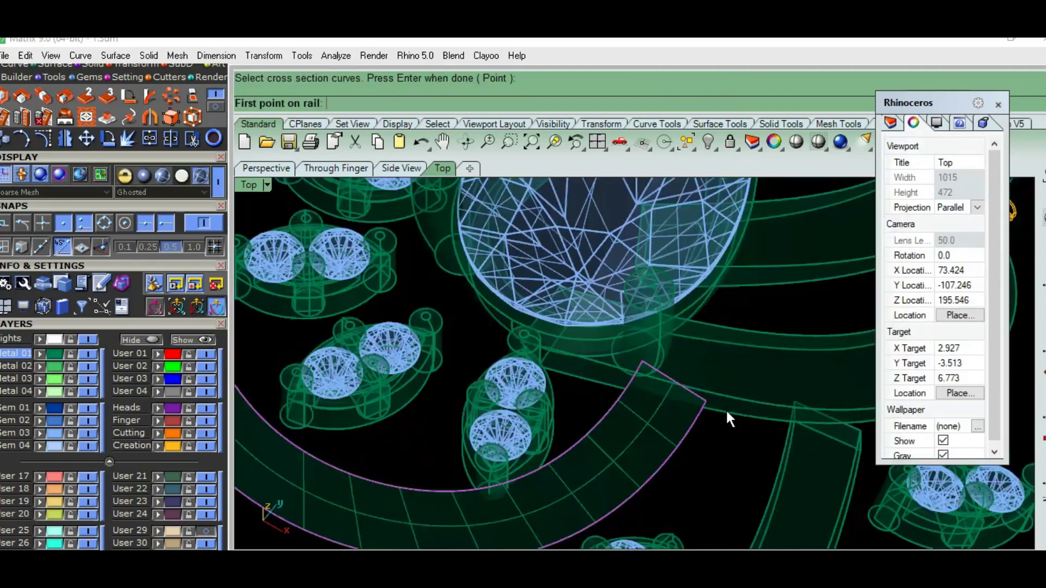
scroll(574, 445, down, 2)
scroll(574, 445, up, 4)
click(548, 447)
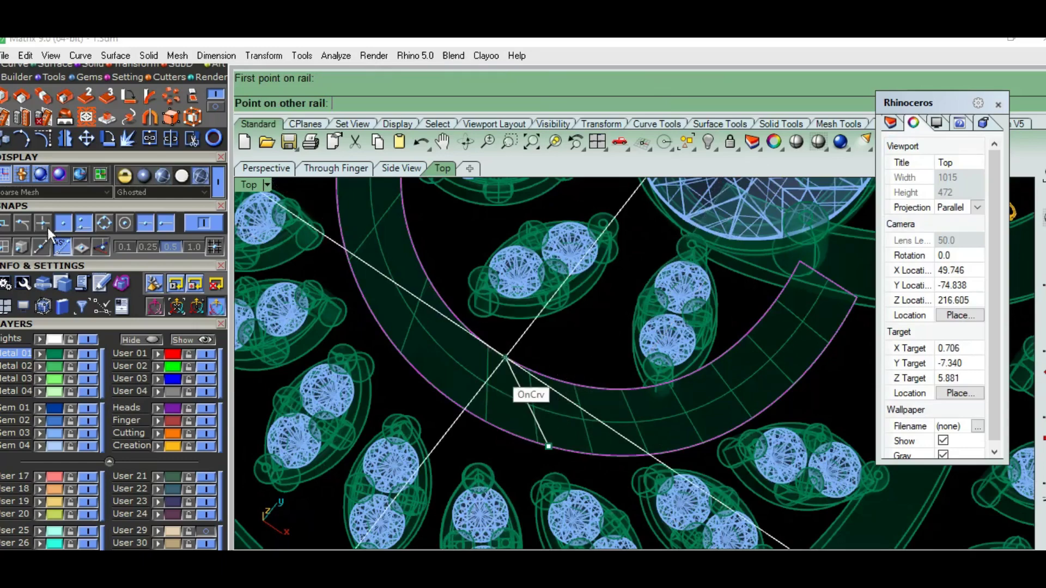
click(568, 386)
Add two more slashes along the rails and confirm the sweep to create the band surface
scroll(490, 431, down, 2)
scroll(489, 432, down, 2)
scroll(444, 263, up, 5)
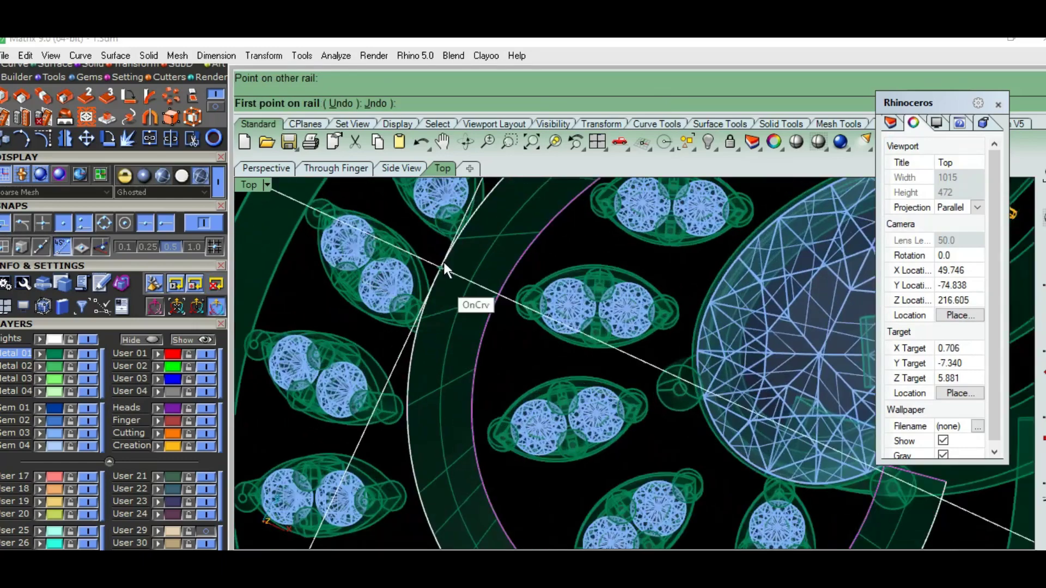
click(499, 289)
click(501, 283)
scroll(470, 430, down, 2)
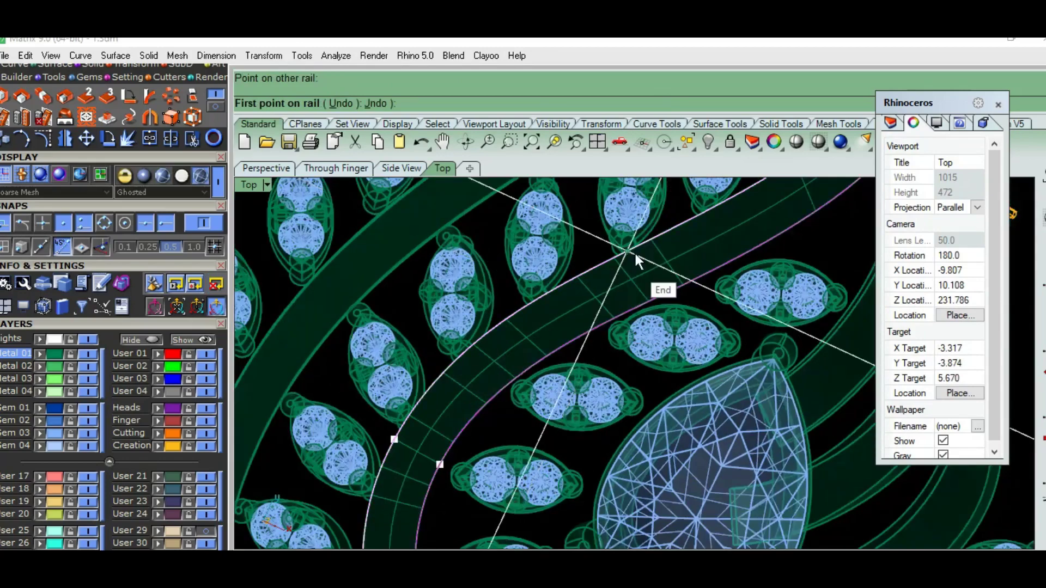
scroll(634, 251, up, 2)
click(639, 241)
click(673, 304)
scroll(673, 304, down, 2)
scroll(609, 332, up, 3)
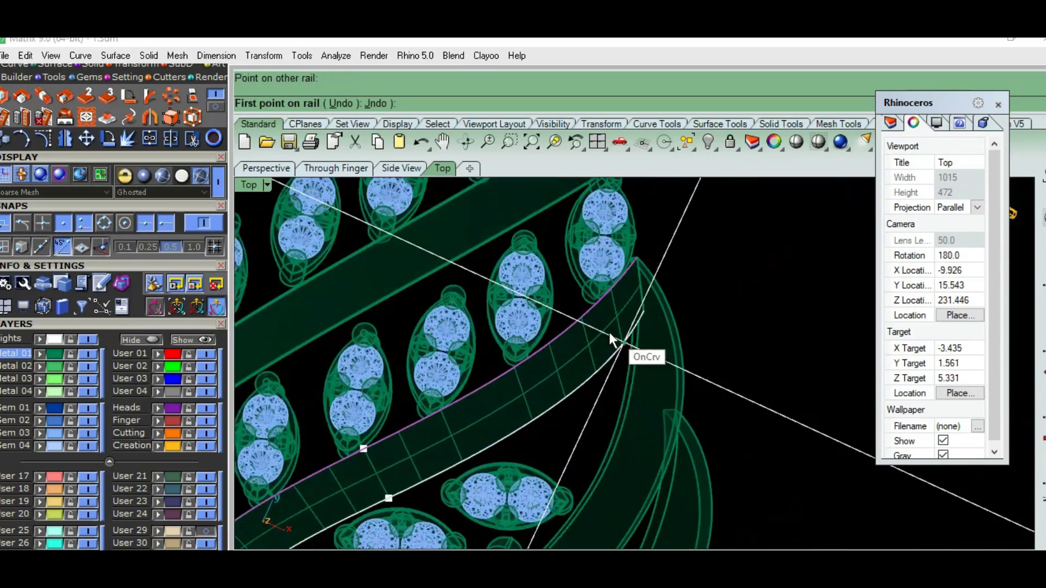
scroll(568, 329, up, 1)
click(592, 375)
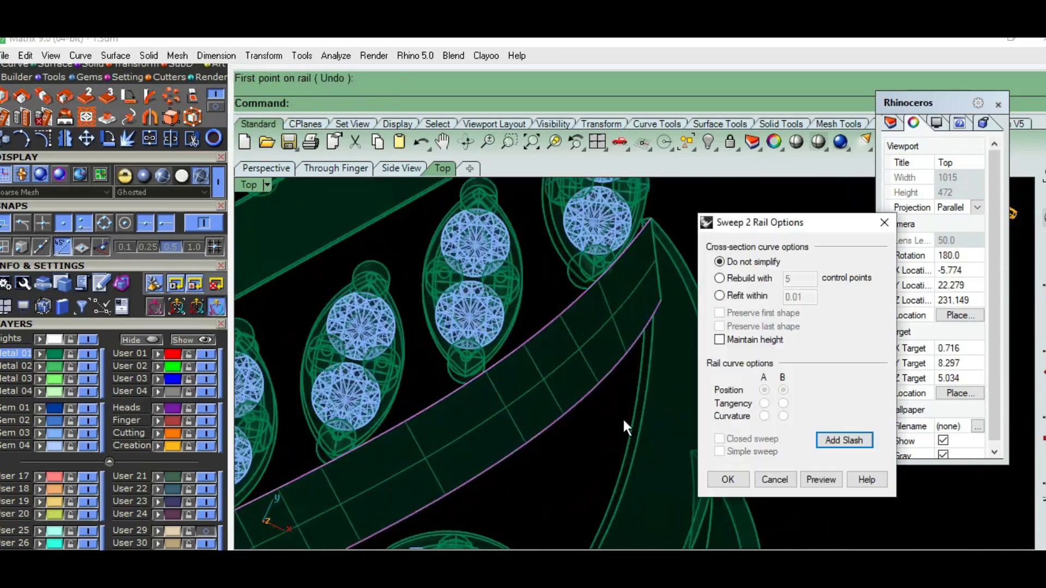
click(727, 479)
scroll(563, 376, down, 2)
scroll(584, 334, up, 1)
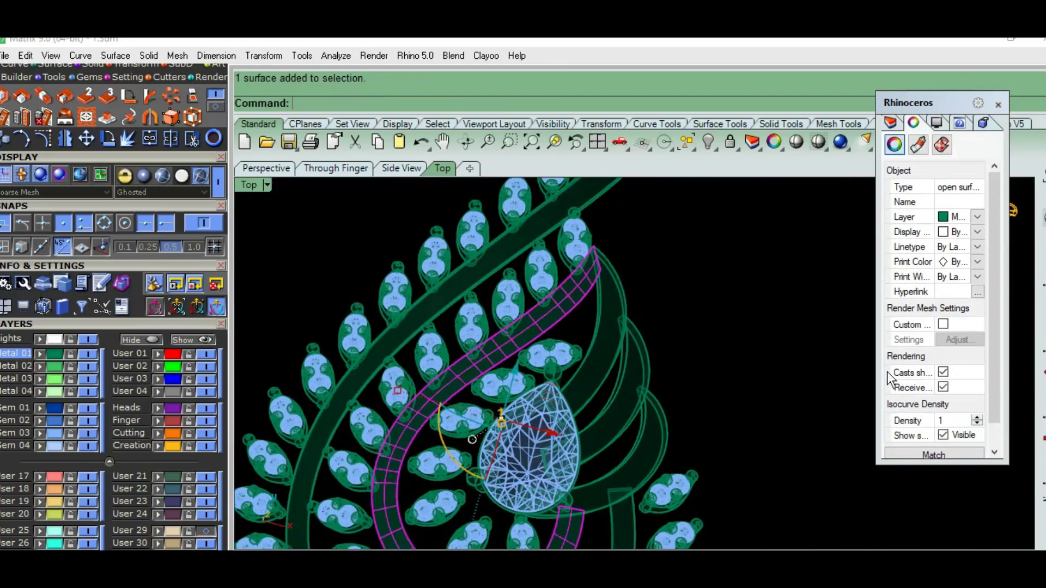
Extrude the swept band surface 1.5 into a solid and return to Top view
mouse_move(807, 376)
right_down()
mouse_move(619, 282)
mouse_move(598, 370)
right_up()
text(e)
key(Return)
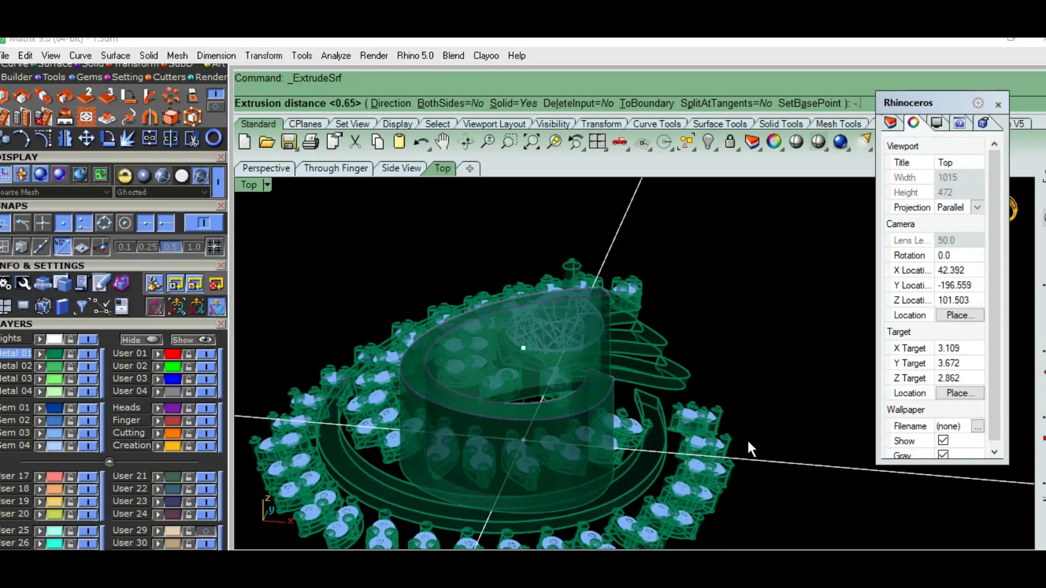
text(1.5)
key(Return)
right_drag(748, 440, 579, 493)
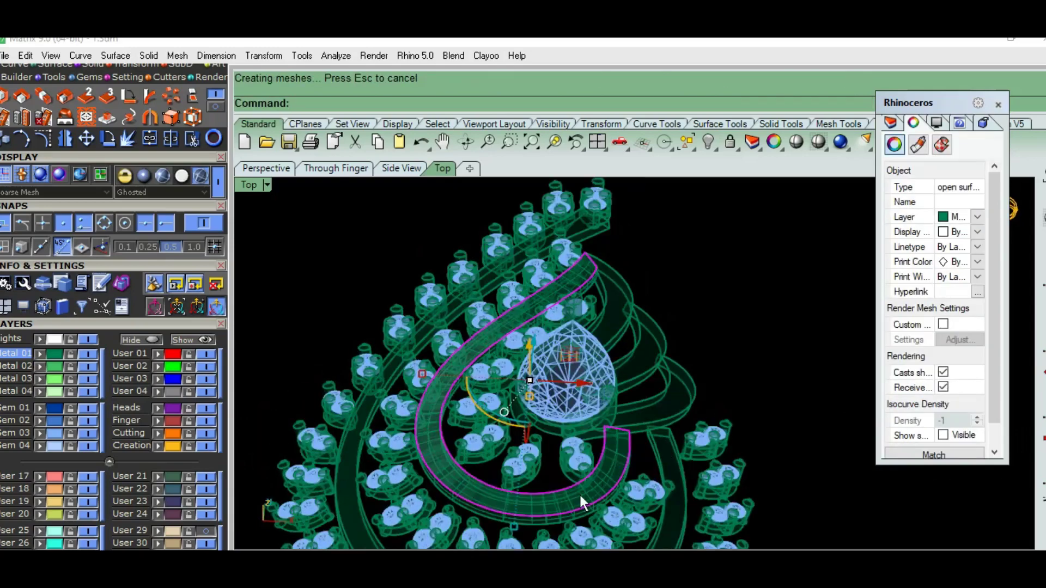
click(580, 493)
key(Delete)
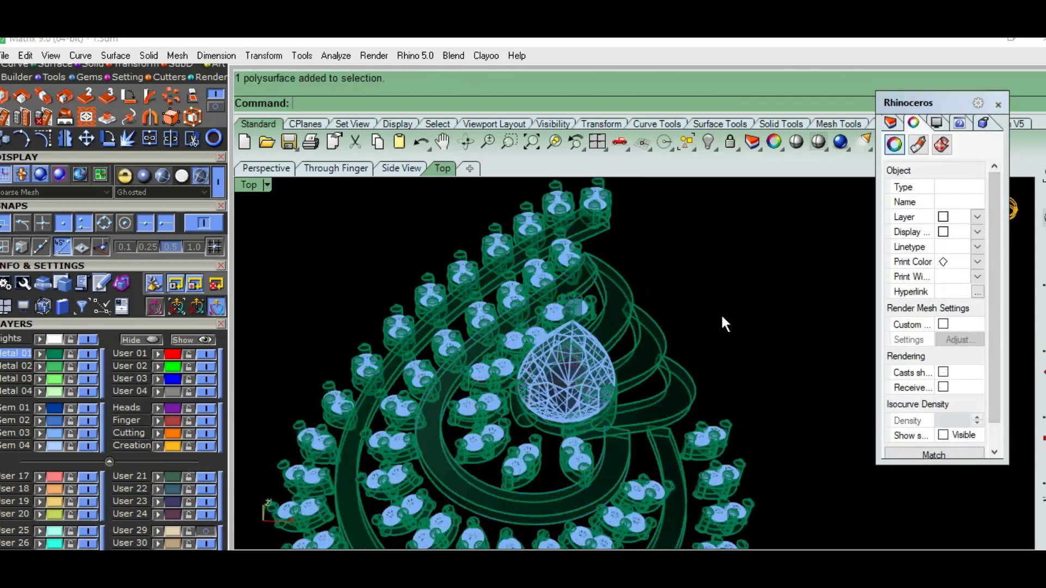
key(Home)
Switch the viewport back to shaded, then to the Machine display mode
scroll(617, 399, down, 3)
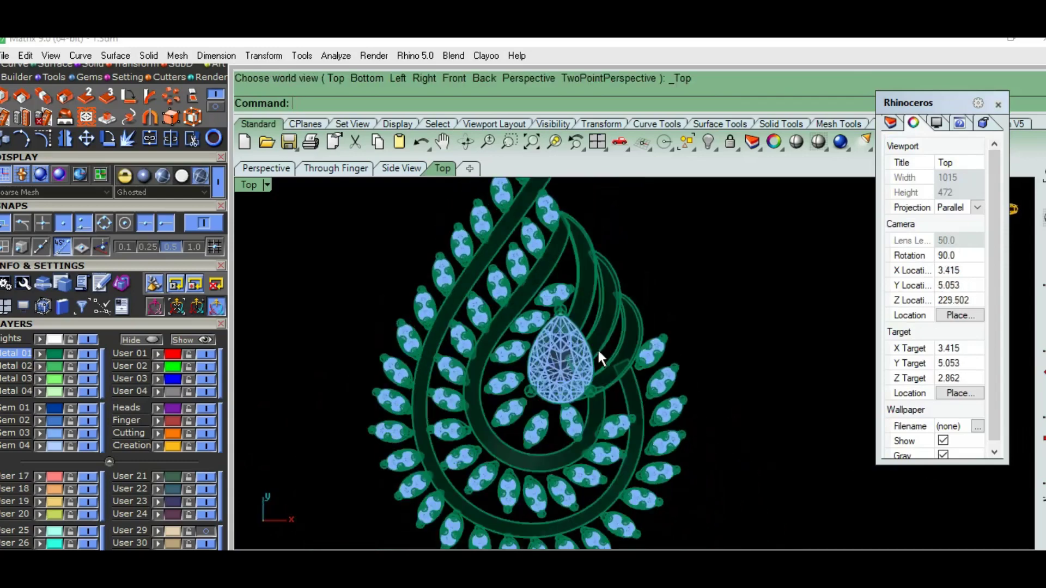
scroll(595, 420, up, 3)
key(ctrl+alt+s)
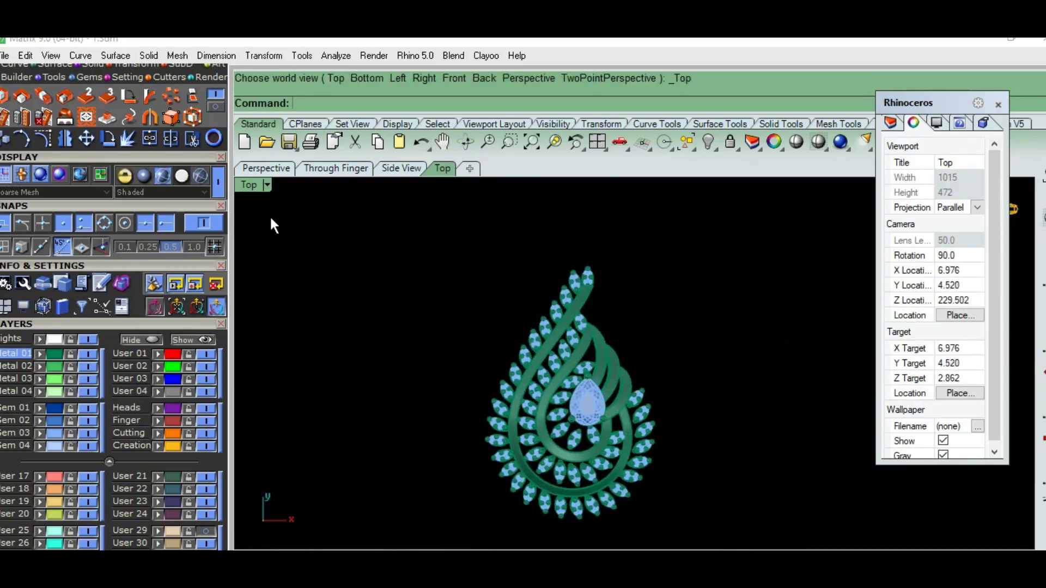
click(251, 187)
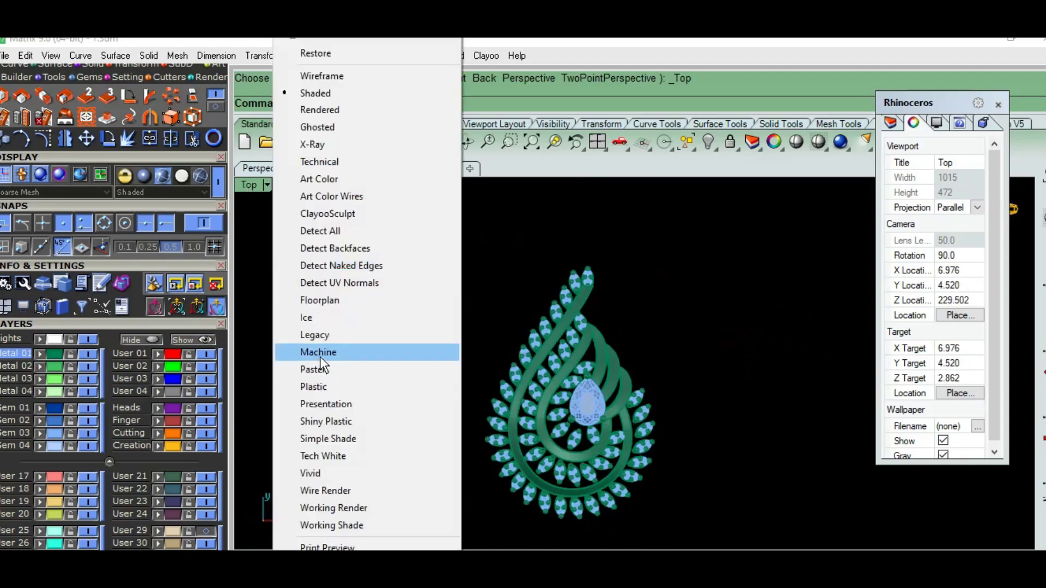
click(320, 357)
Orbit the pendant to inspect it at angles, then reset to the top view
mouse_move(557, 333)
right_down()
mouse_move(510, 357)
mouse_move(385, 267)
mouse_move(543, 268)
mouse_move(712, 307)
mouse_move(792, 343)
mouse_move(825, 422)
mouse_move(806, 480)
mouse_move(617, 413)
mouse_move(586, 367)
mouse_move(609, 380)
mouse_move(613, 436)
mouse_move(531, 365)
mouse_move(406, 341)
mouse_move(690, 434)
mouse_move(512, 432)
mouse_move(424, 453)
mouse_move(287, 459)
mouse_move(1021, 472)
right_up()
key(ctrl+F1)
right_click(1021, 476)
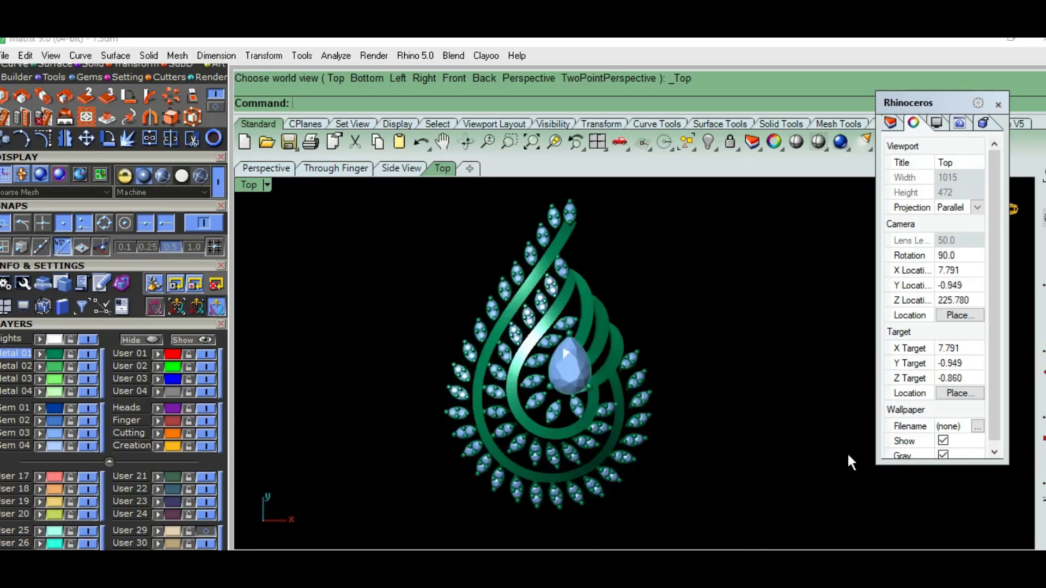
right_drag(852, 461, 690, 312)
right_click(688, 303)
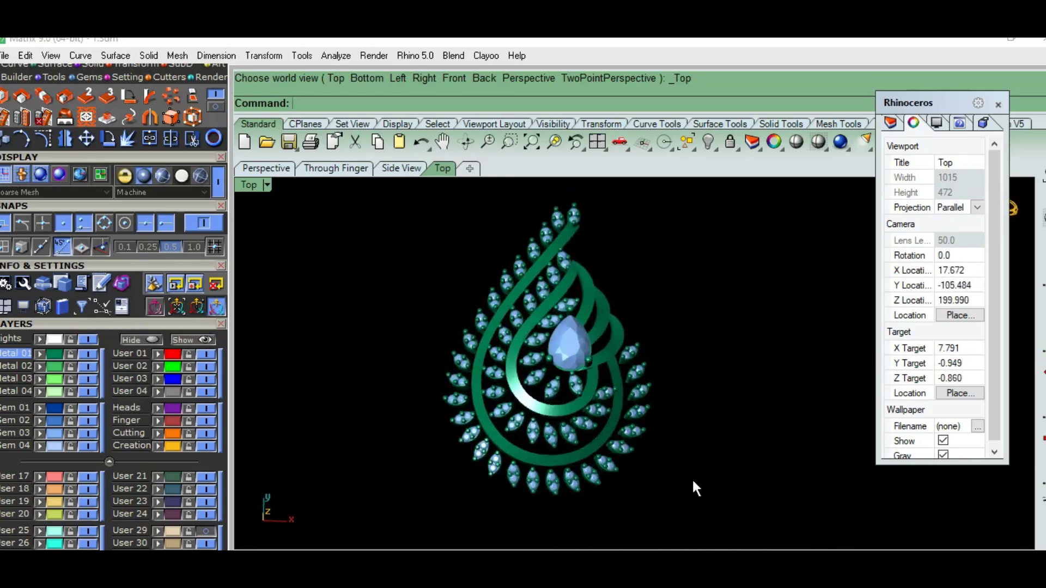
scroll(678, 473, down, 2)
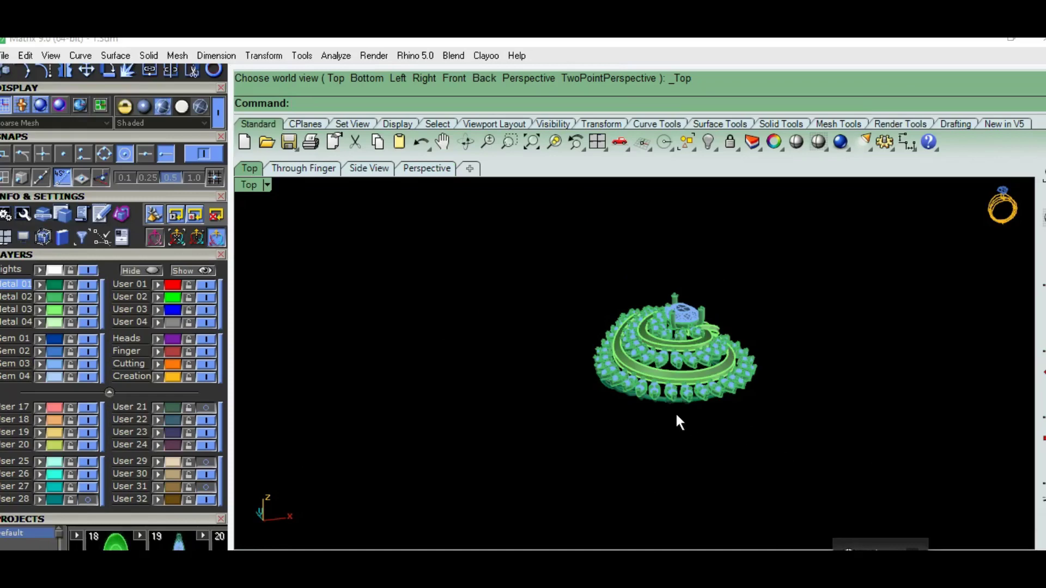
Set the Top viewport to Machine display, orbit to check, then snap back to Top view
mouse_move(675, 412)
right_down()
mouse_move(666, 338)
mouse_move(700, 384)
right_up()
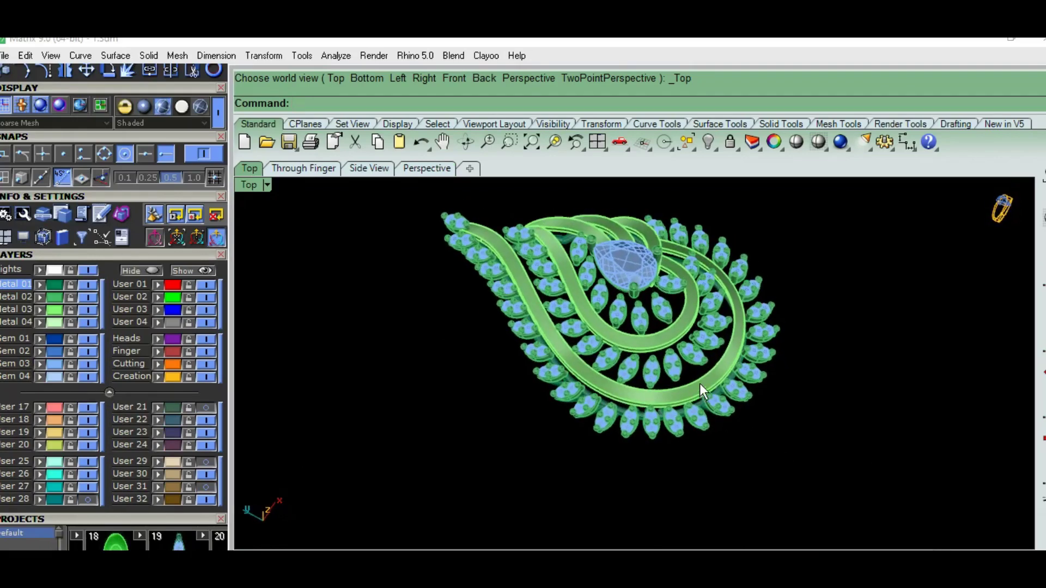
right_click(699, 384)
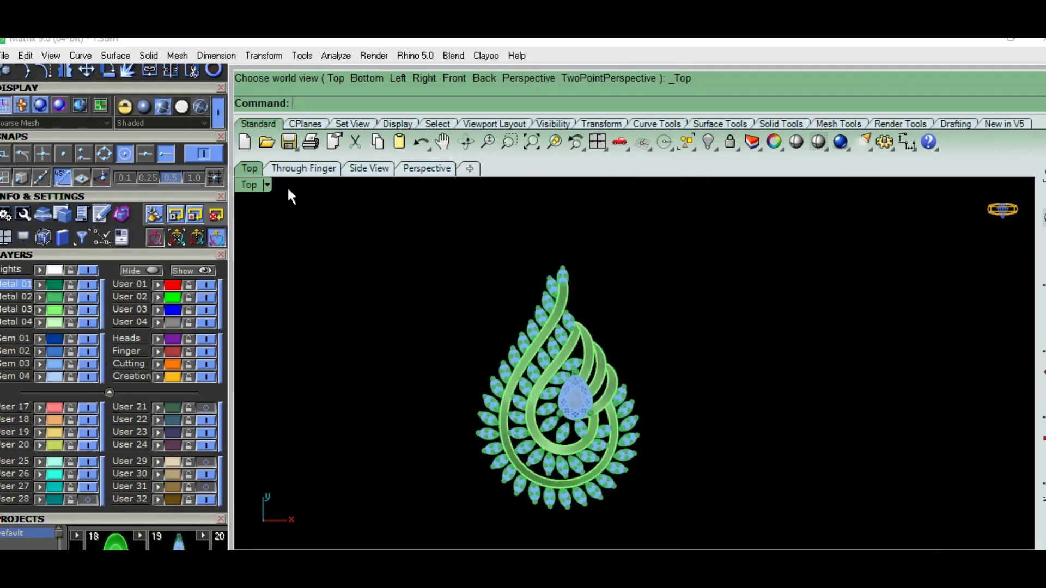
click(268, 186)
click(320, 352)
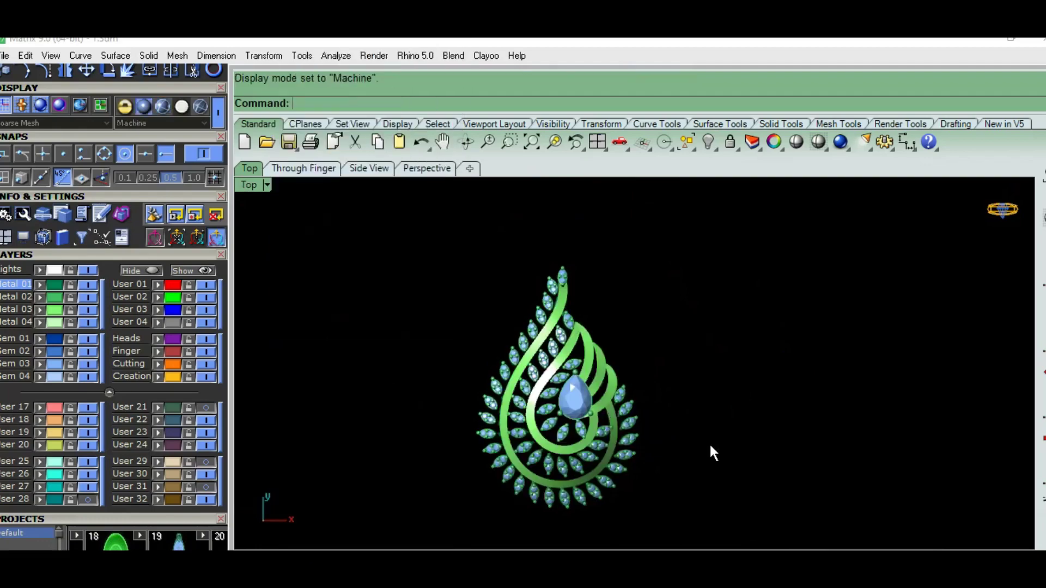
mouse_move(709, 443)
right_down()
mouse_move(653, 300)
mouse_move(615, 346)
mouse_move(369, 321)
mouse_move(696, 319)
mouse_move(744, 378)
mouse_move(769, 294)
mouse_move(839, 293)
mouse_move(864, 336)
mouse_move(783, 414)
mouse_move(637, 432)
mouse_move(649, 417)
mouse_move(647, 249)
mouse_move(614, 249)
mouse_move(579, 300)
mouse_move(511, 290)
mouse_move(491, 315)
mouse_move(821, 318)
mouse_move(843, 367)
mouse_move(826, 390)
mouse_move(704, 455)
mouse_move(548, 426)
mouse_move(516, 391)
mouse_move(446, 391)
mouse_move(421, 332)
mouse_move(340, 349)
mouse_move(415, 392)
mouse_move(513, 410)
mouse_move(640, 406)
right_up()
text(Top)
key(Return)
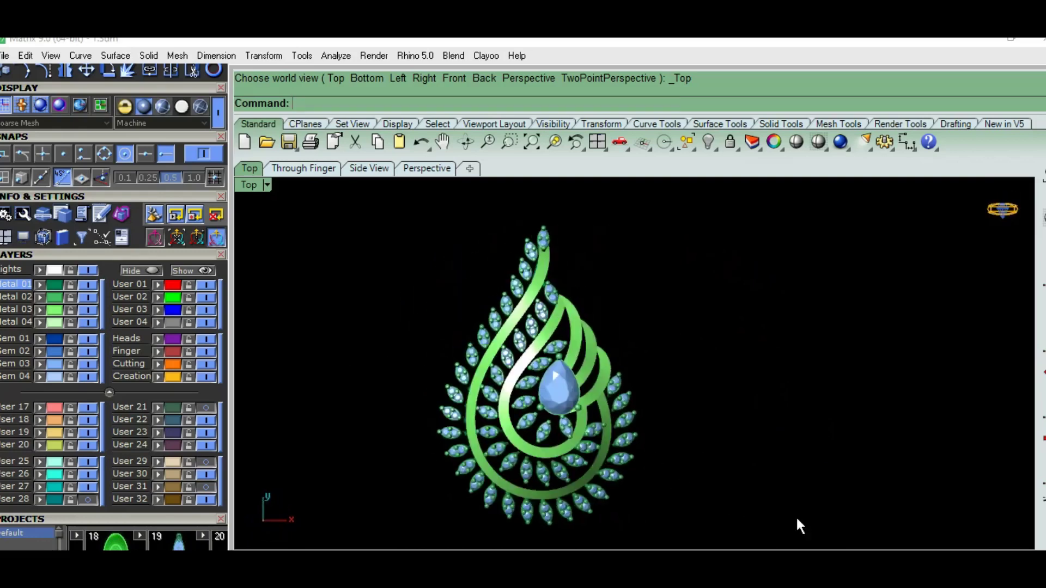